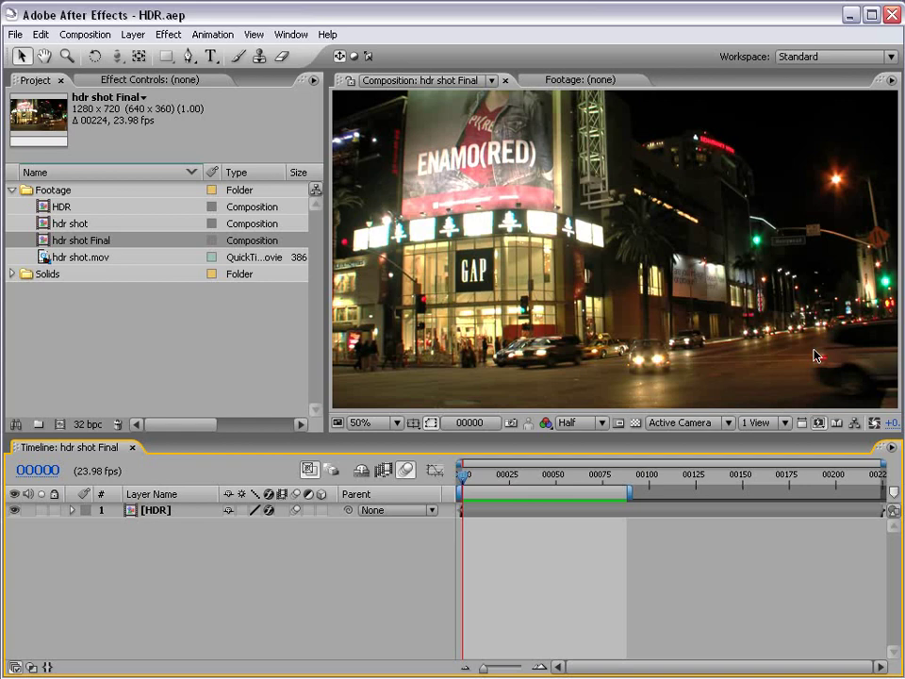
- Preview the finished comp, scrubbing frames 23–40 and panning the zoomed view across the street
key(KP_0)
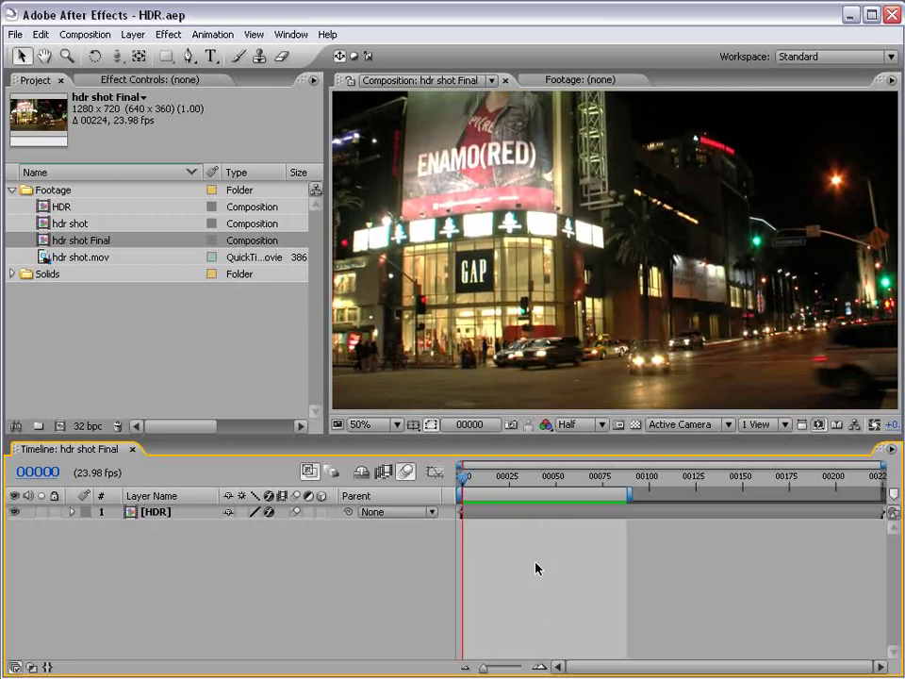
mouse_move(504, 481)
mouse_down()
mouse_move(538, 484)
mouse_move(510, 490)
mouse_move(486, 481)
mouse_move(518, 483)
mouse_up()
scroll(632, 297, up, 1)
key(h)
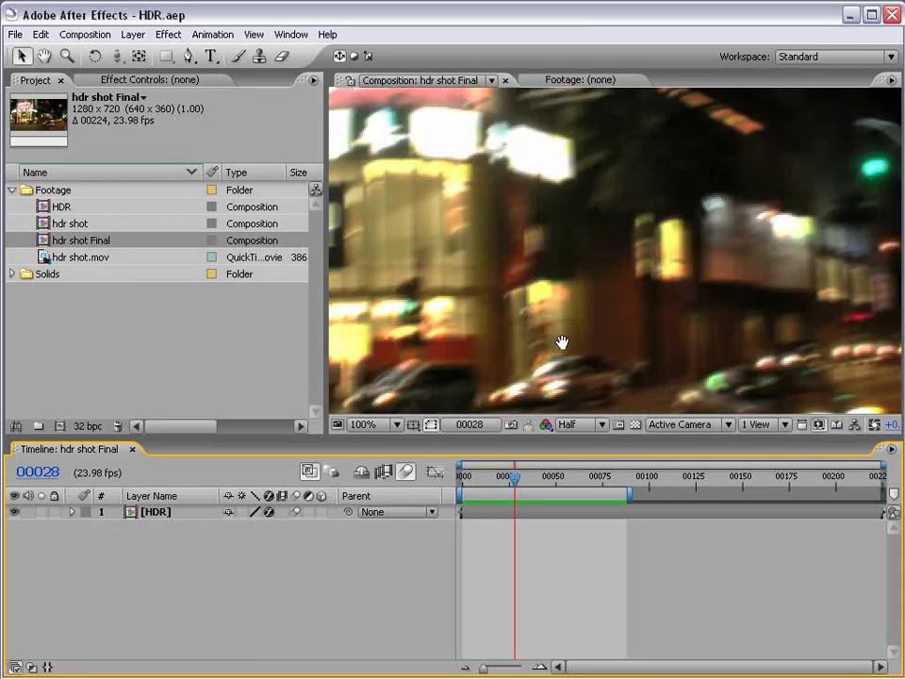
drag(562, 343, 555, 263)
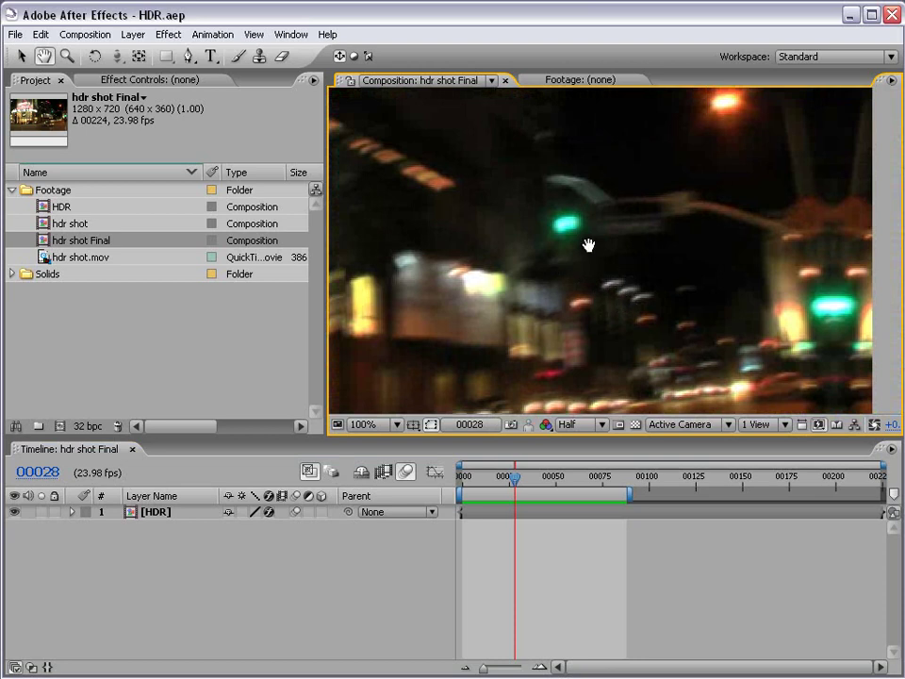
drag(529, 362, 547, 309)
drag(514, 478, 536, 479)
scroll(612, 288, down, 2)
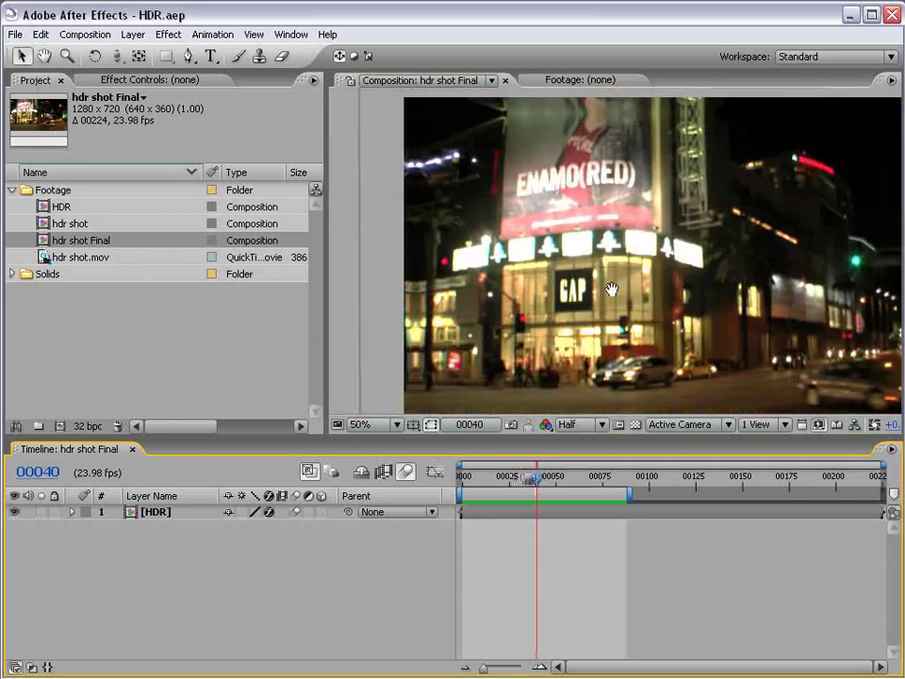
drag(683, 335, 628, 303)
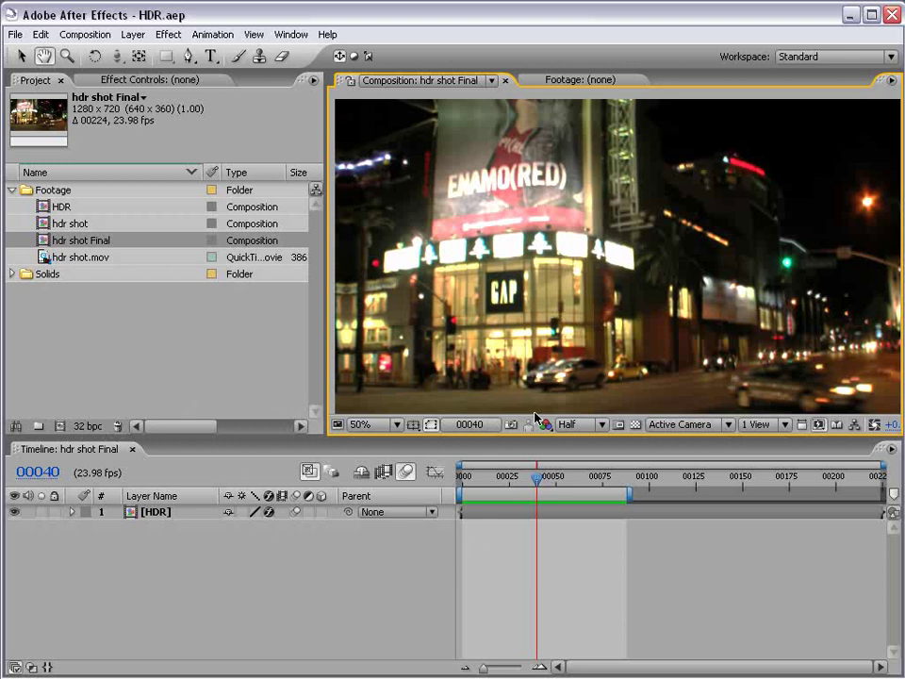
drag(537, 478, 510, 478)
scroll(538, 380, up, 2)
drag(622, 314, 565, 361)
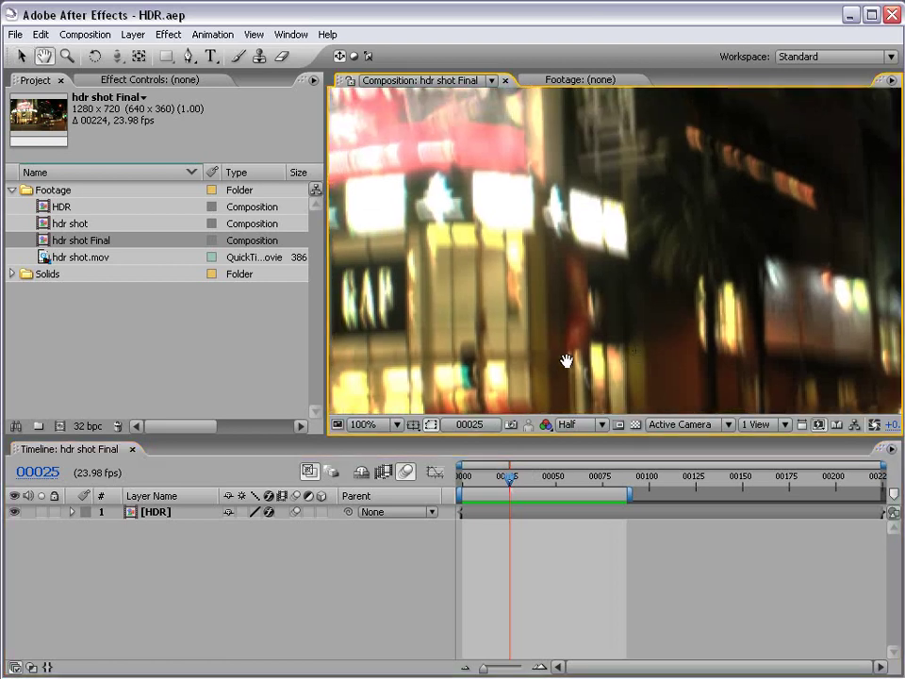
scroll(566, 360, down, 2)
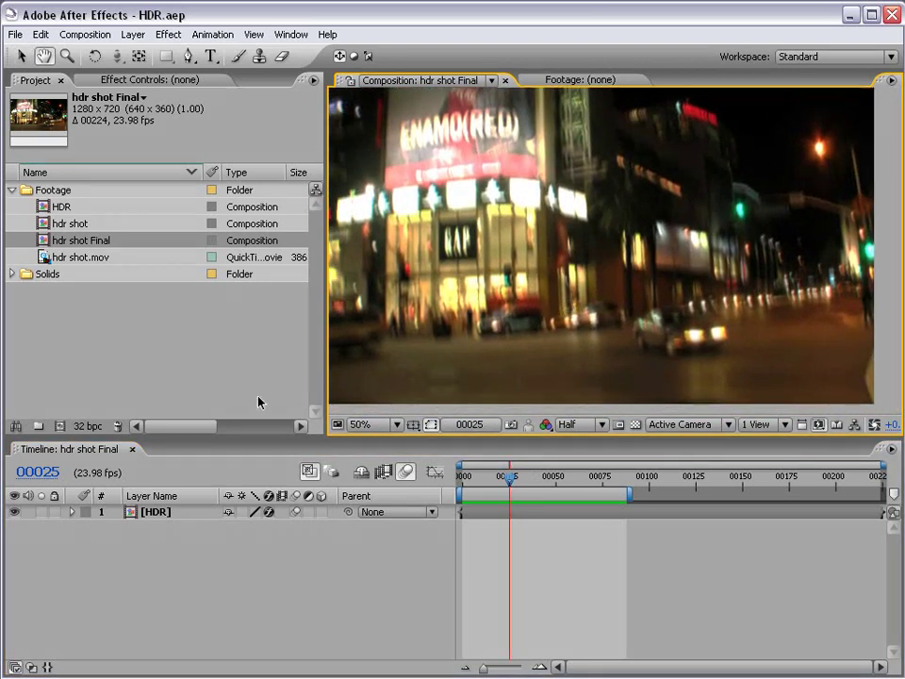
- Drop the project colour depth to 8 bpc, then raise it through 16 to 32 bpc
alt+click(86, 426)
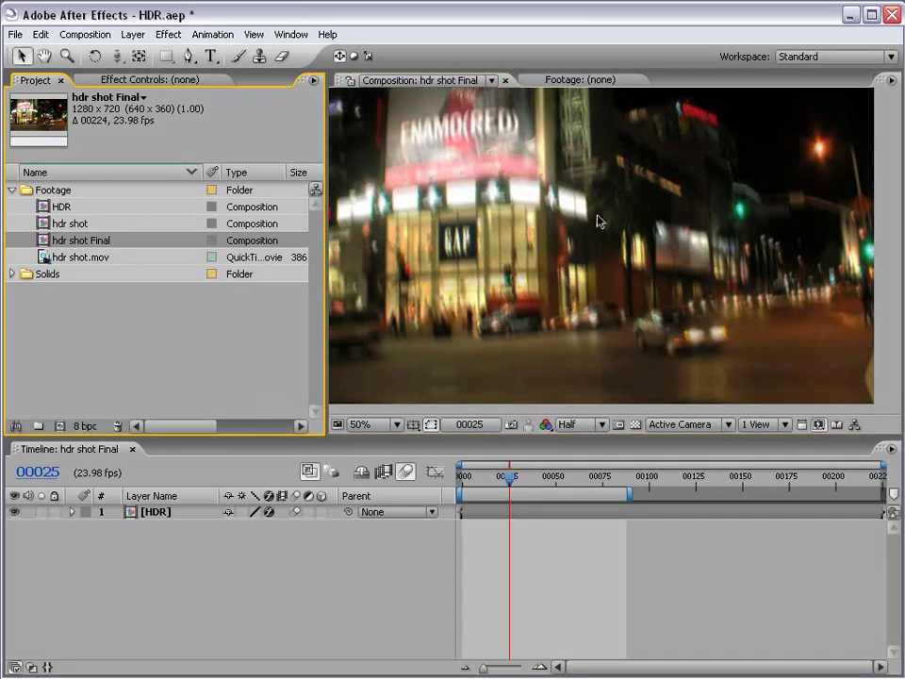
key(h)
drag(694, 244, 715, 234)
drag(521, 477, 529, 491)
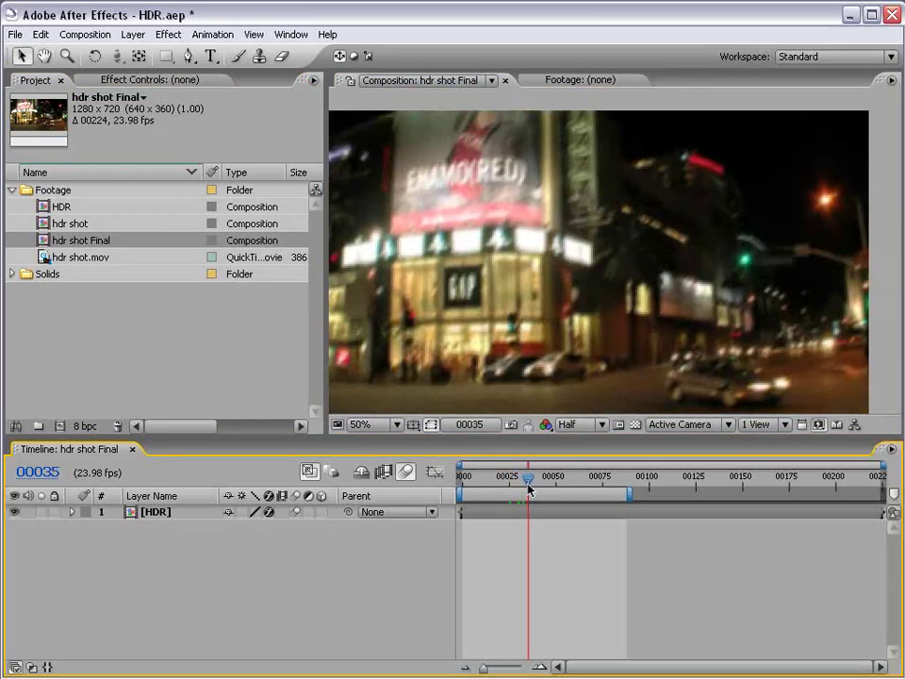
key(v)
alt+click(84, 427)
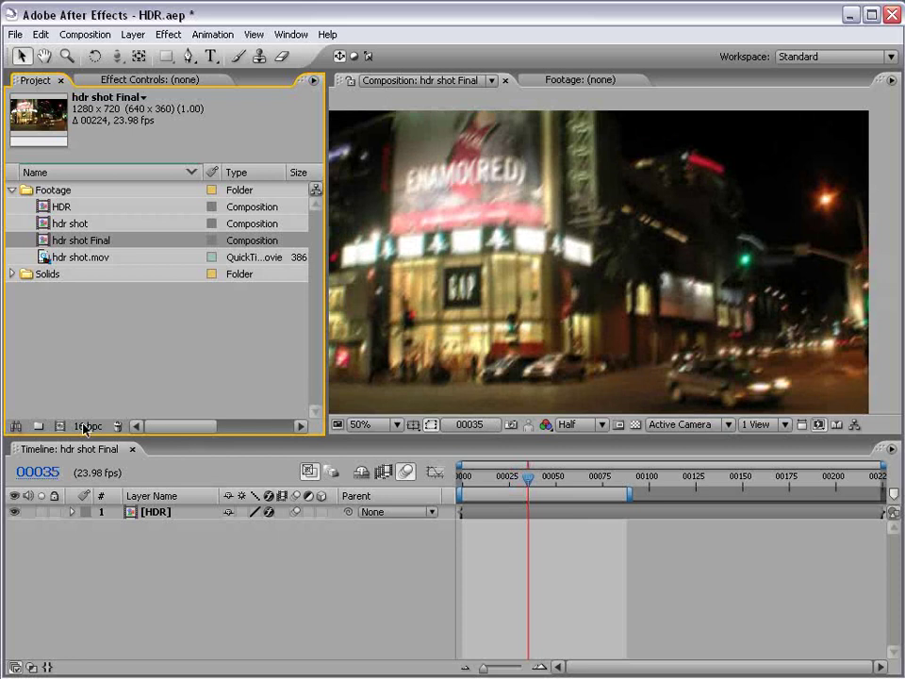
alt+click(84, 427)
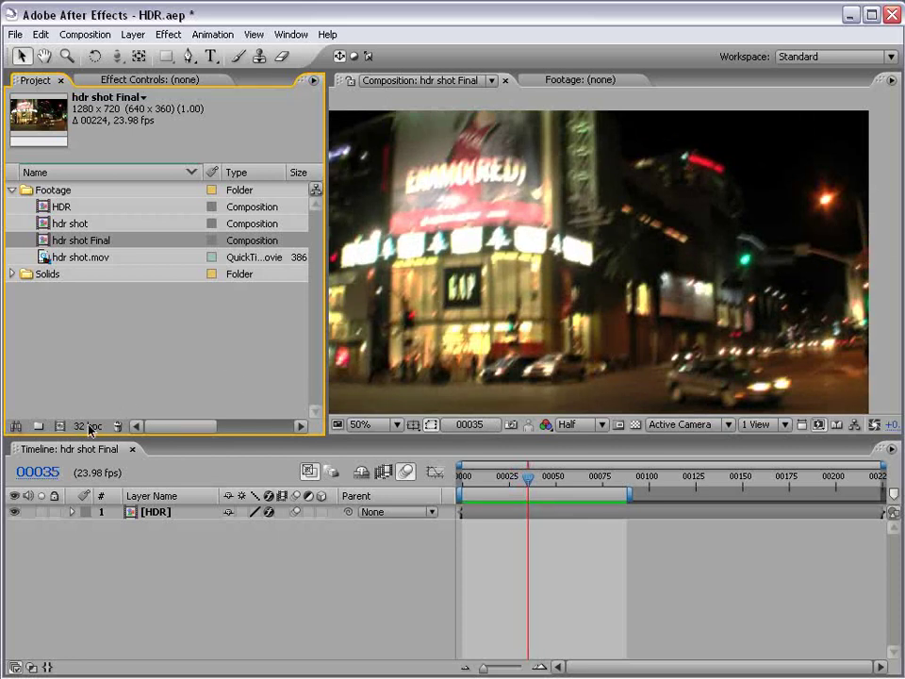
- Play to frame 50 and compare the glow at 8, 16 and 32 bpc, settling on 32 bpc
key(space)
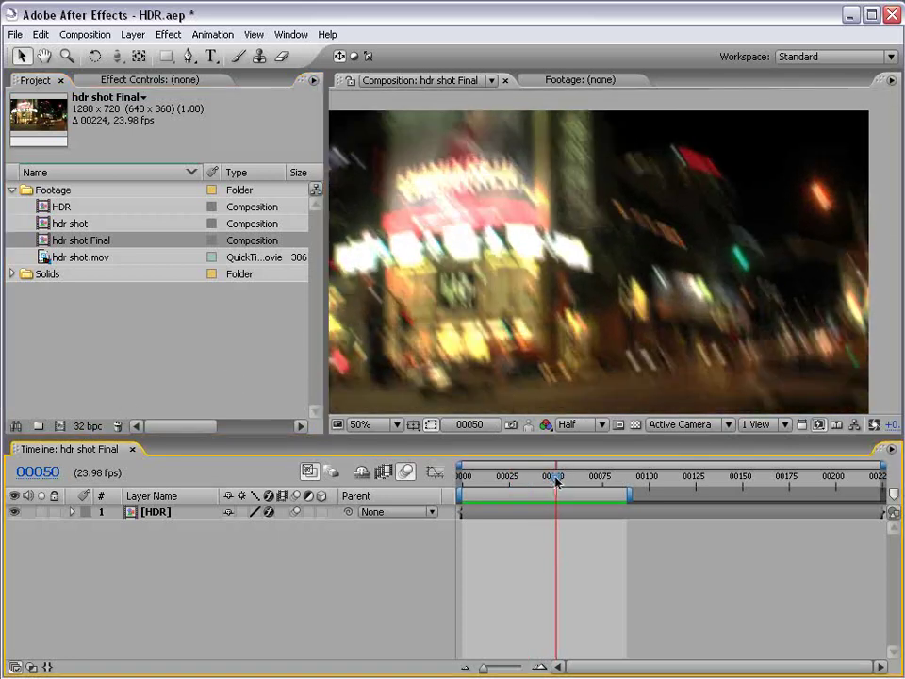
alt+click(87, 426)
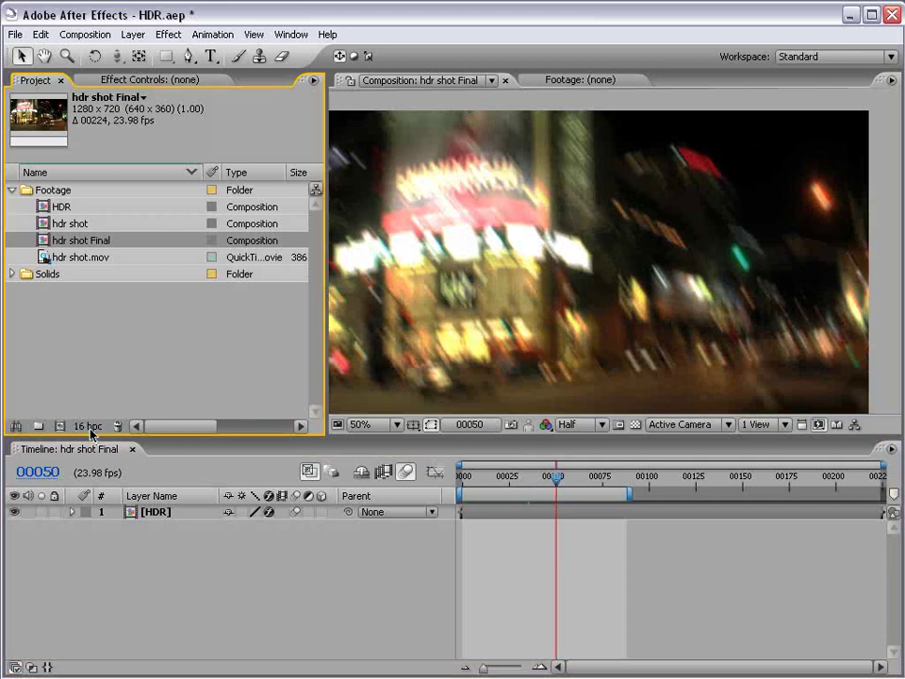
alt+click(88, 427)
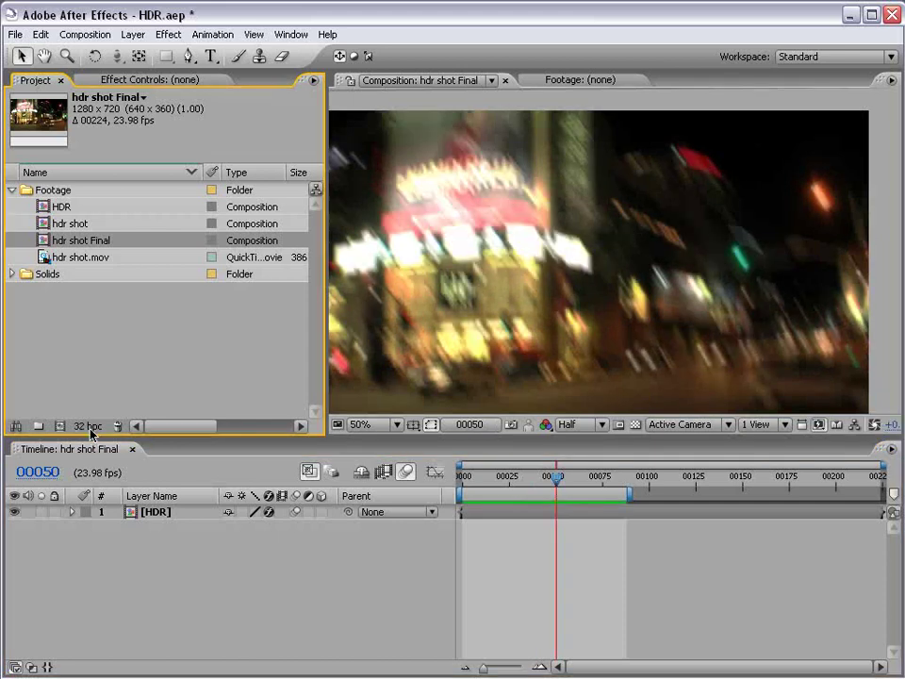
alt+click(87, 426)
alt+click(86, 426)
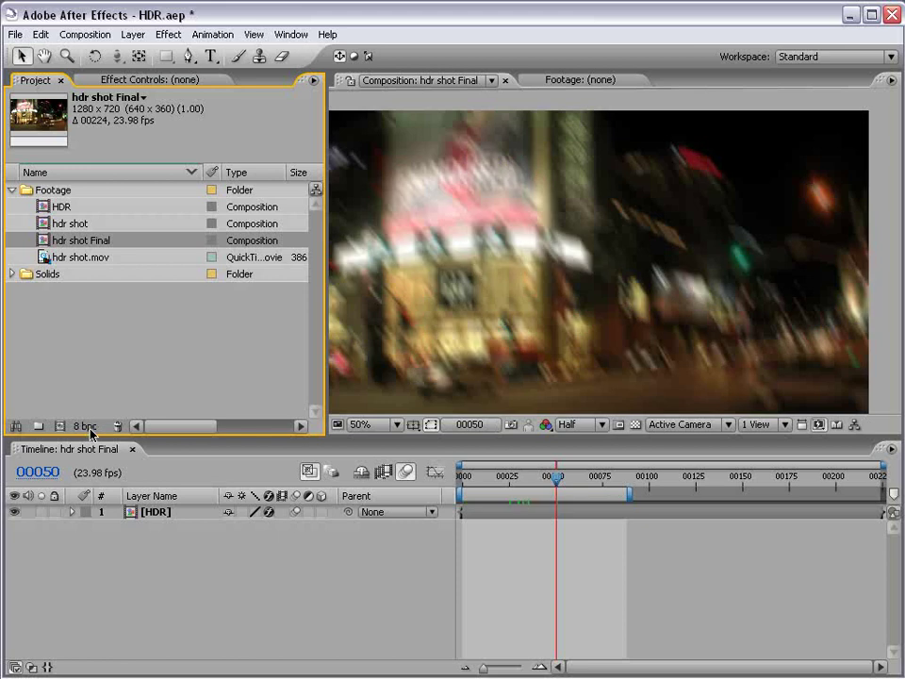
alt+click(87, 427)
alt+click(87, 427)
alt+click(88, 427)
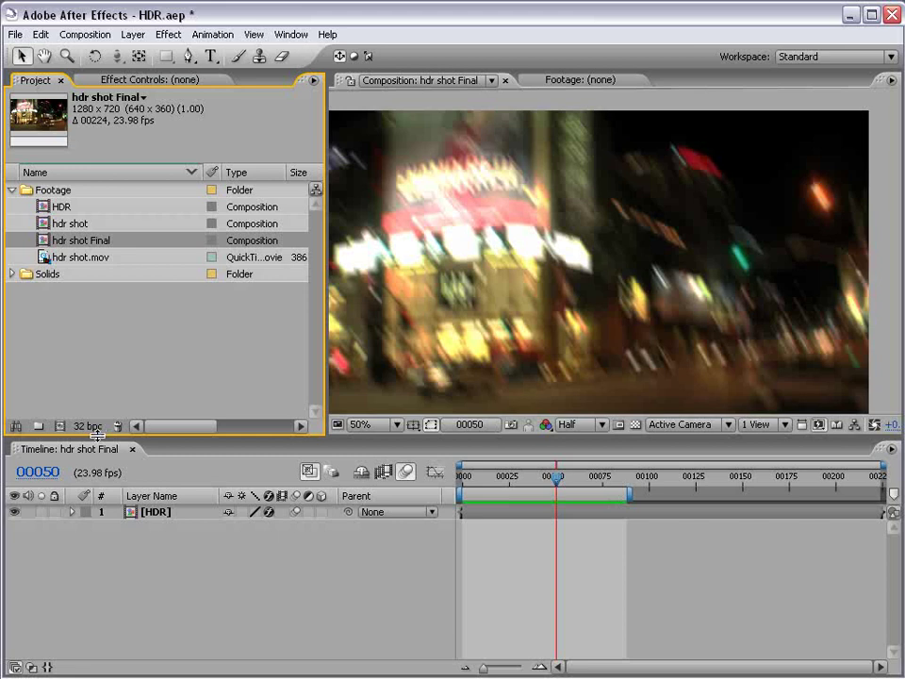
- Scrub the timeline back to the GAP storefront shot and select the HDR layer
click(566, 585)
drag(563, 484, 775, 486)
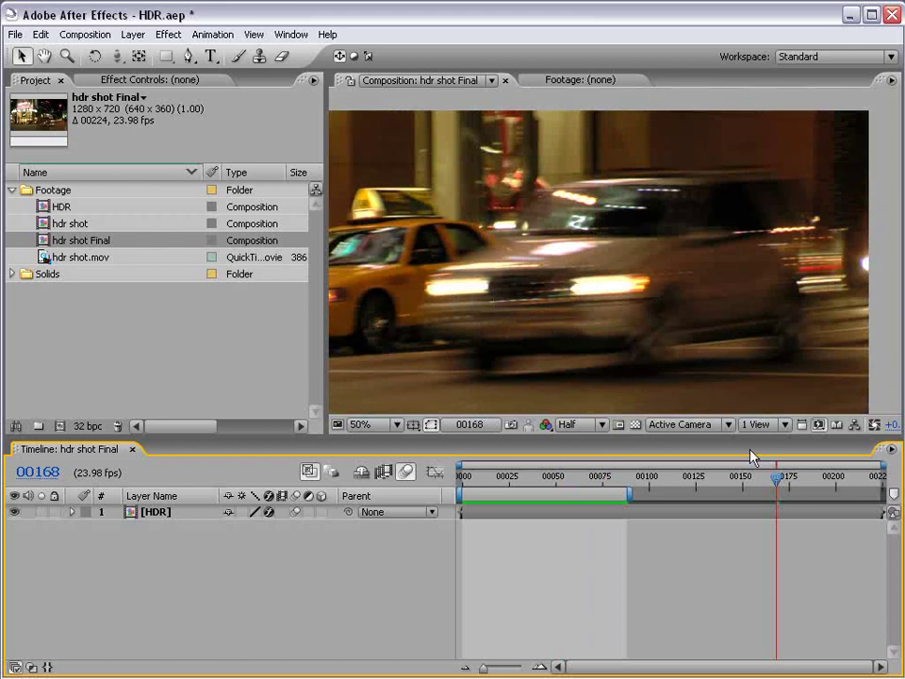
key(Page_Down)
key(Page_Down)
key(Page_Down)
key(Page_Down)
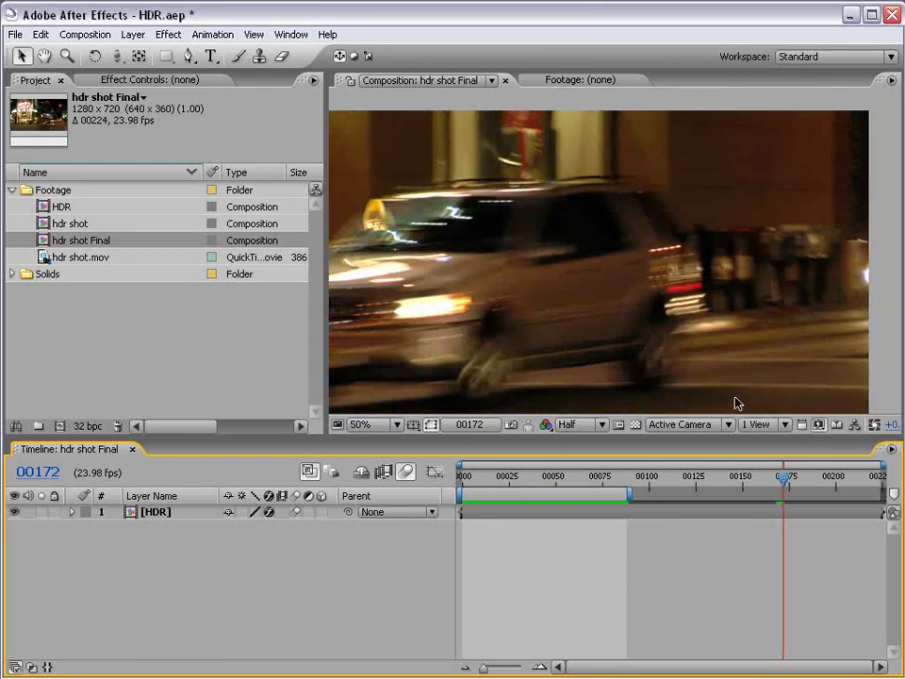
key(Page_Up)
key(Page_Up)
key(Page_Up)
key(Page_Up)
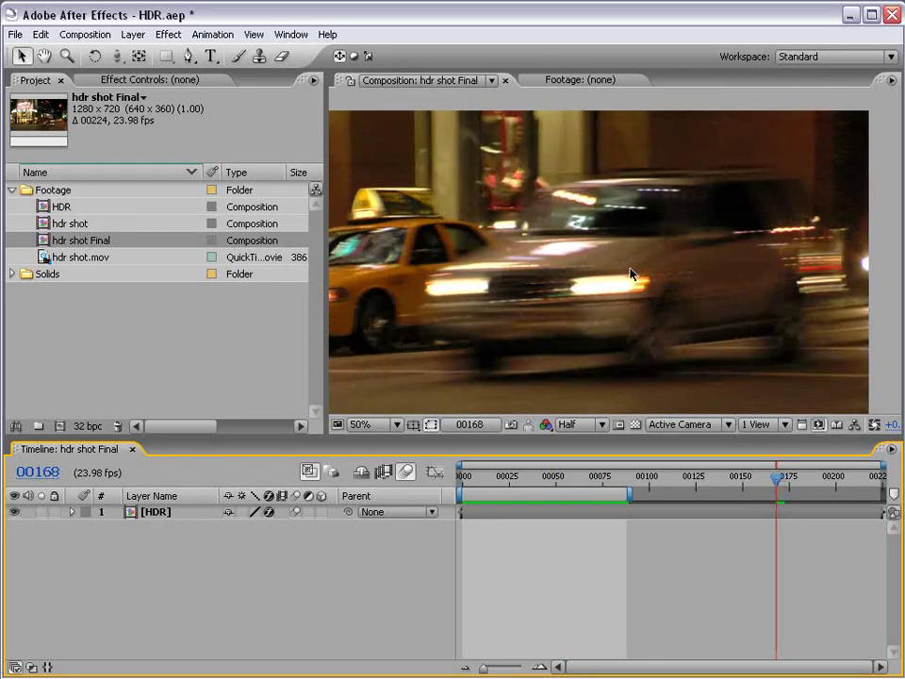
drag(612, 482, 578, 482)
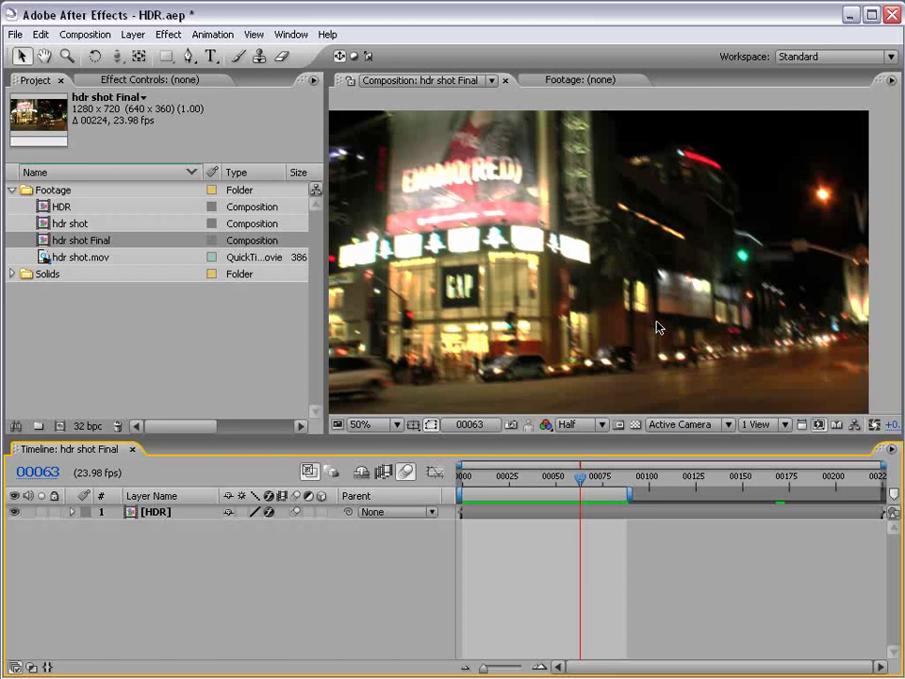
click(619, 511)
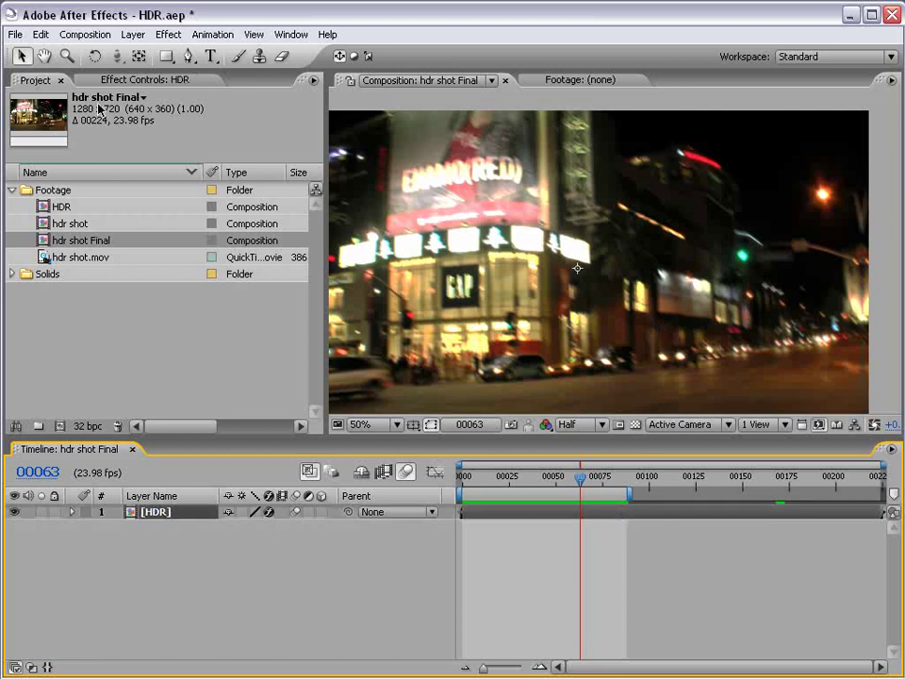
- View the raw hdr shot.mov footage, then build a new comp from it and scrub through
click(127, 316)
click(70, 257)
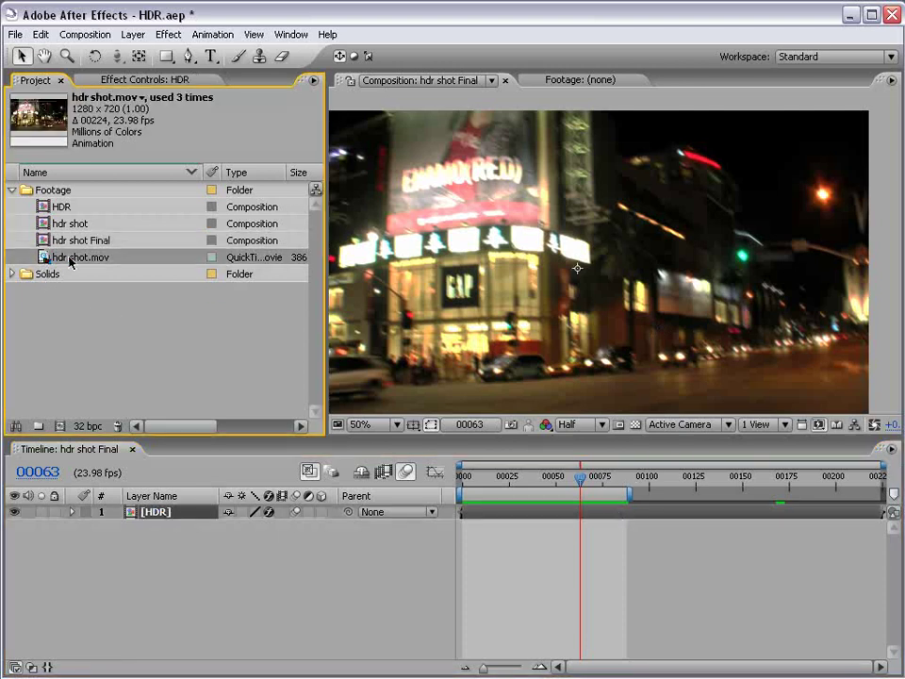
double_click(50, 260)
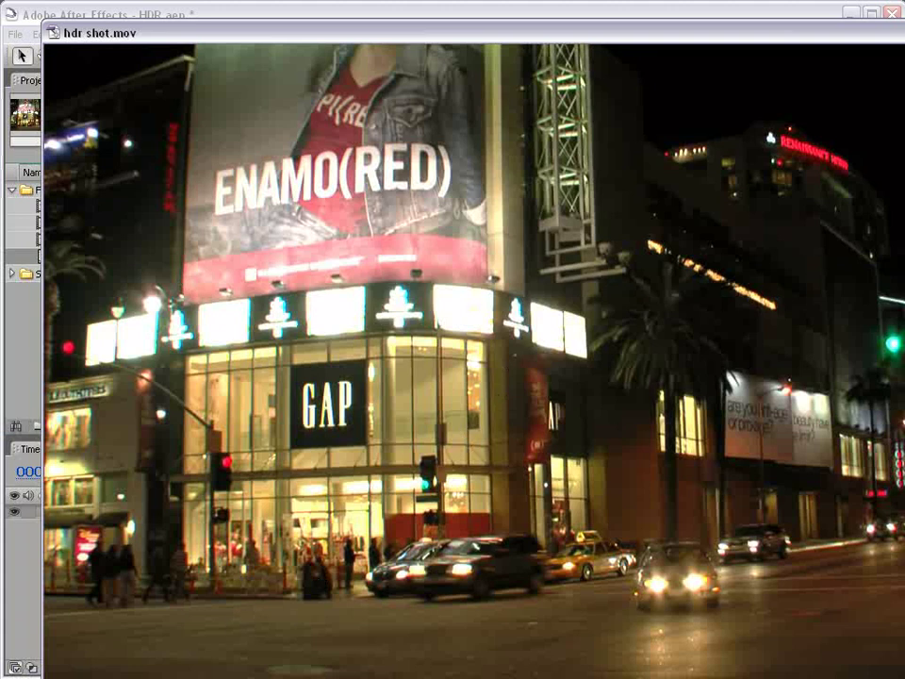
drag(902, 676, 611, 426)
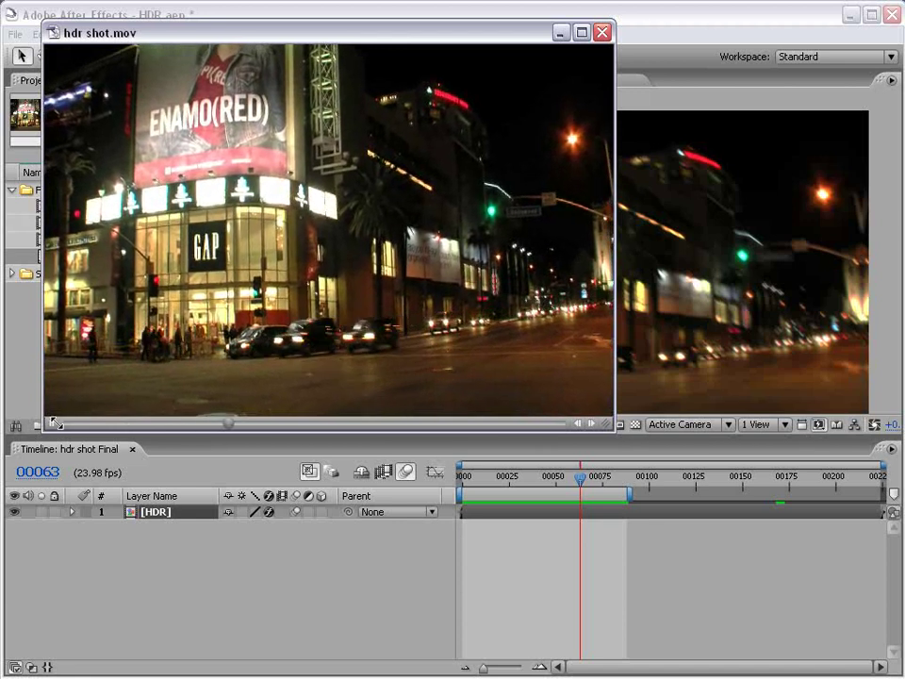
click(600, 34)
drag(43, 259, 59, 425)
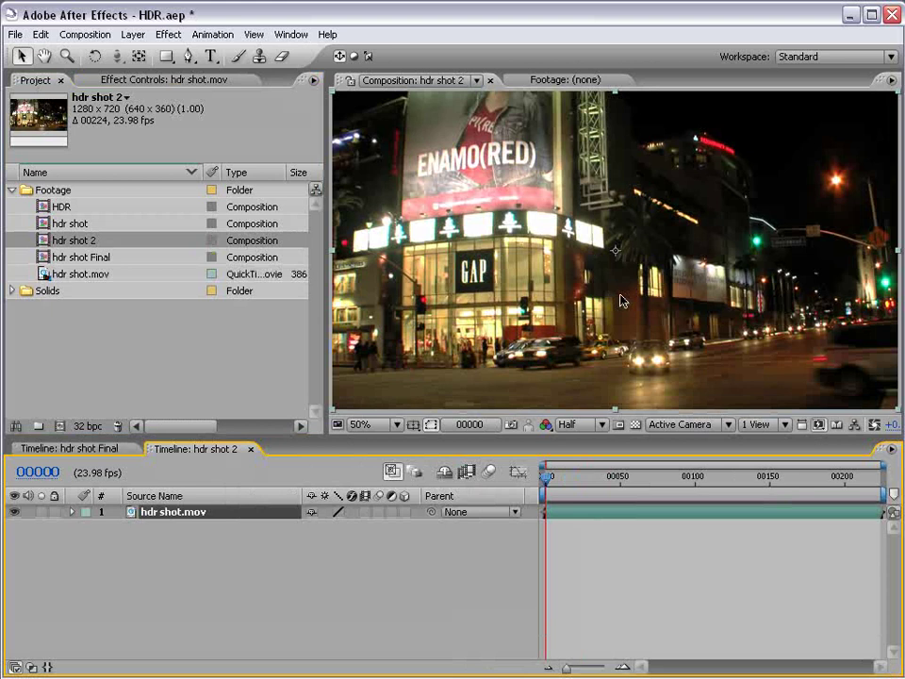
drag(547, 476, 517, 487)
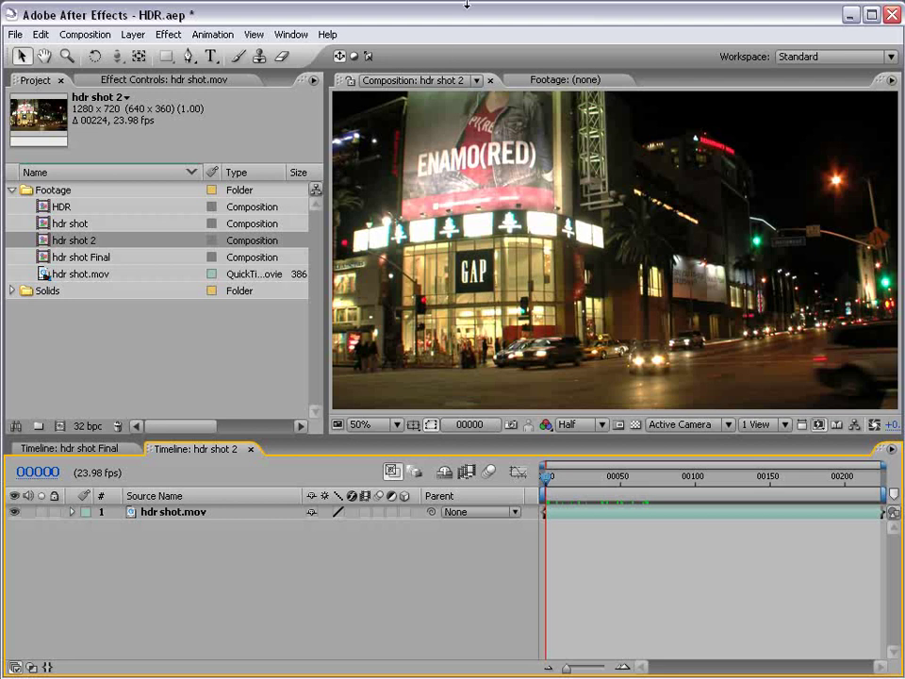
click(108, 275)
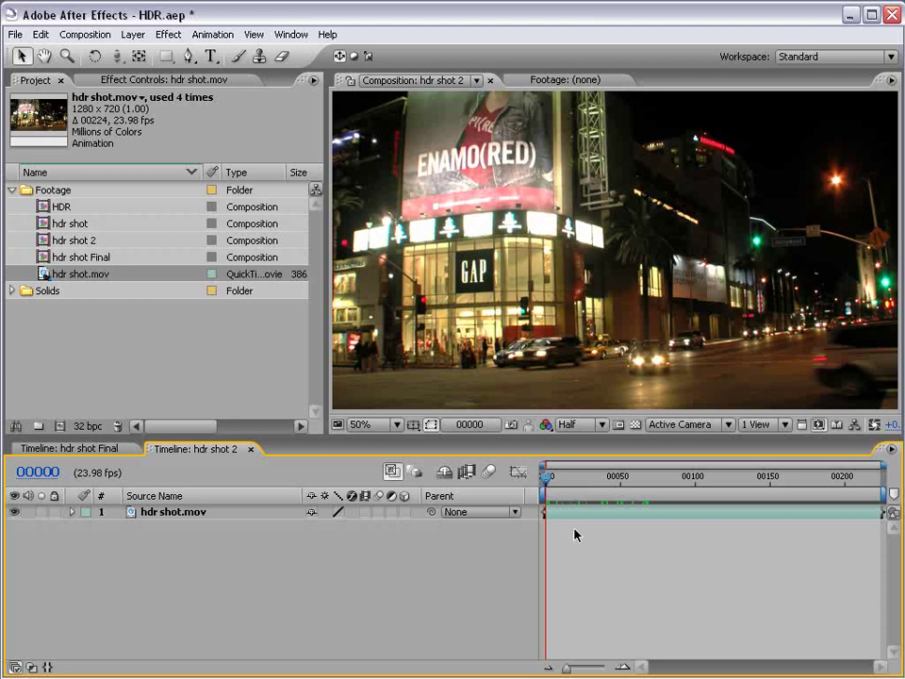
- Duplicate the hdr shot.mov layer and give the top copy Levels with Input Black 0.95
click(170, 513)
key(ctrl+d)
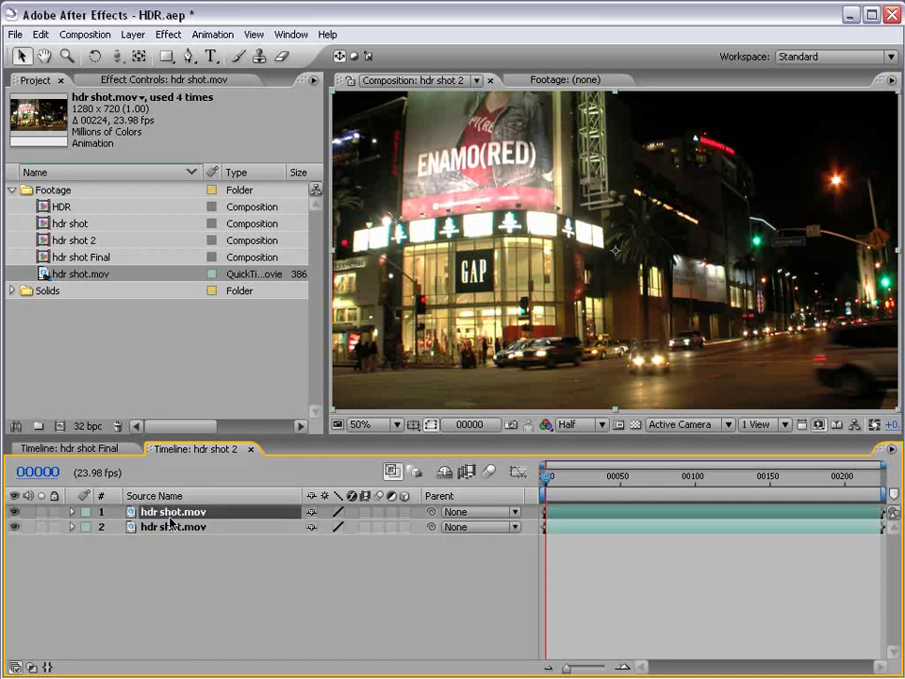
click(168, 34)
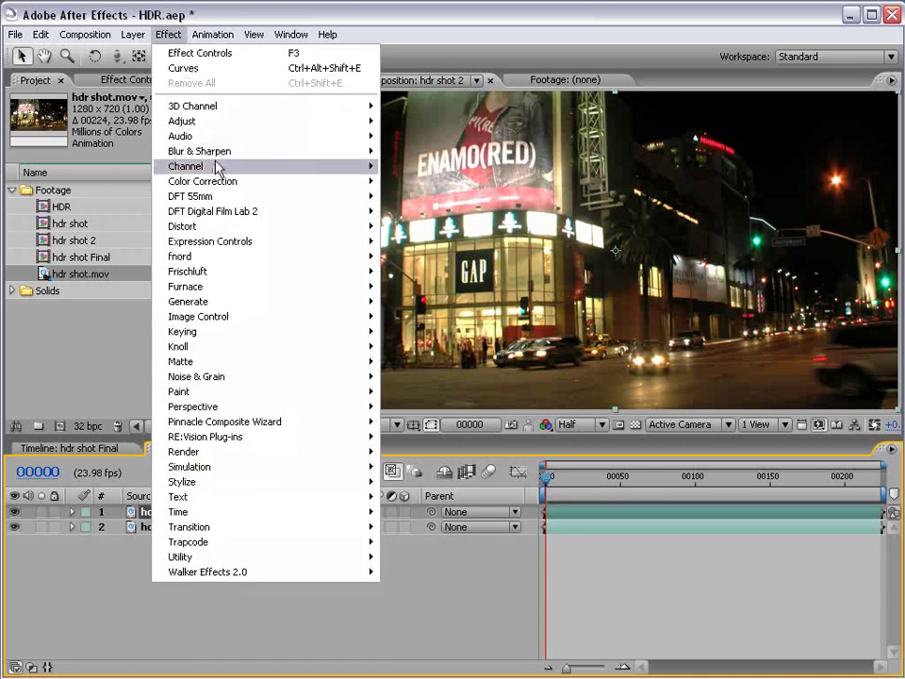
mouse_move(216, 188)
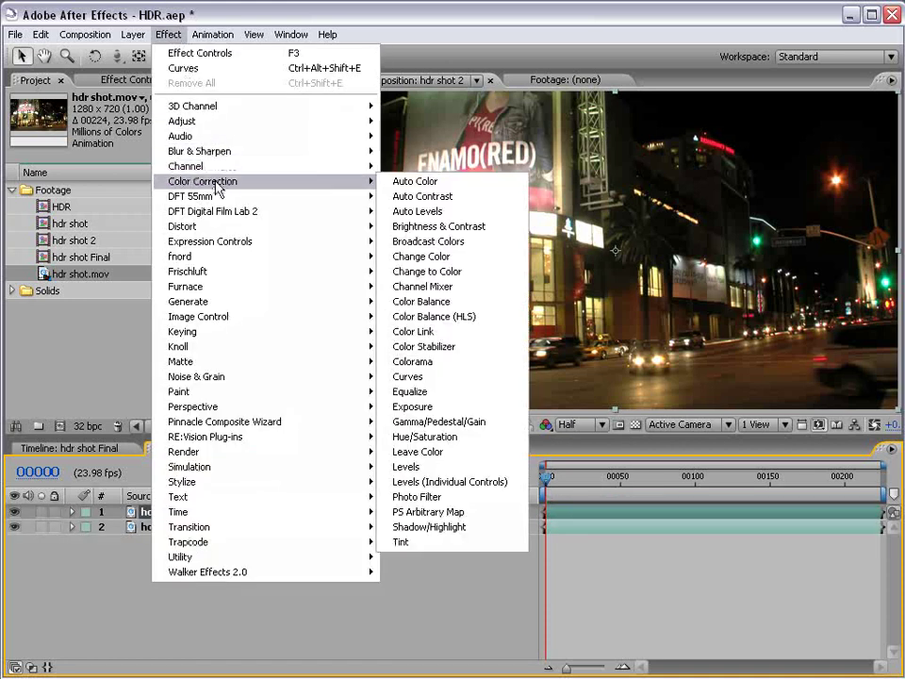
click(406, 466)
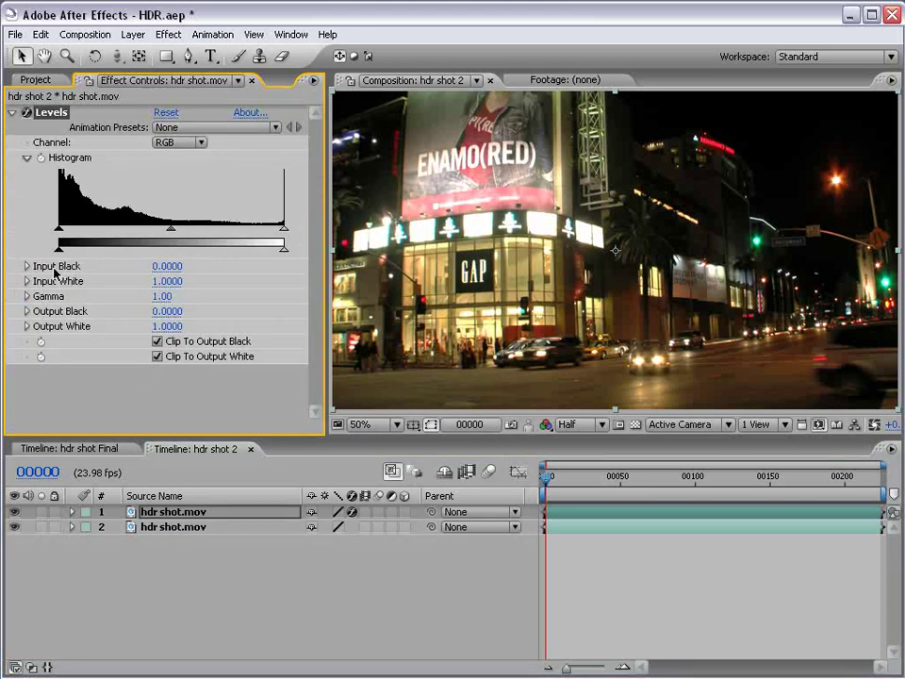
click(166, 267)
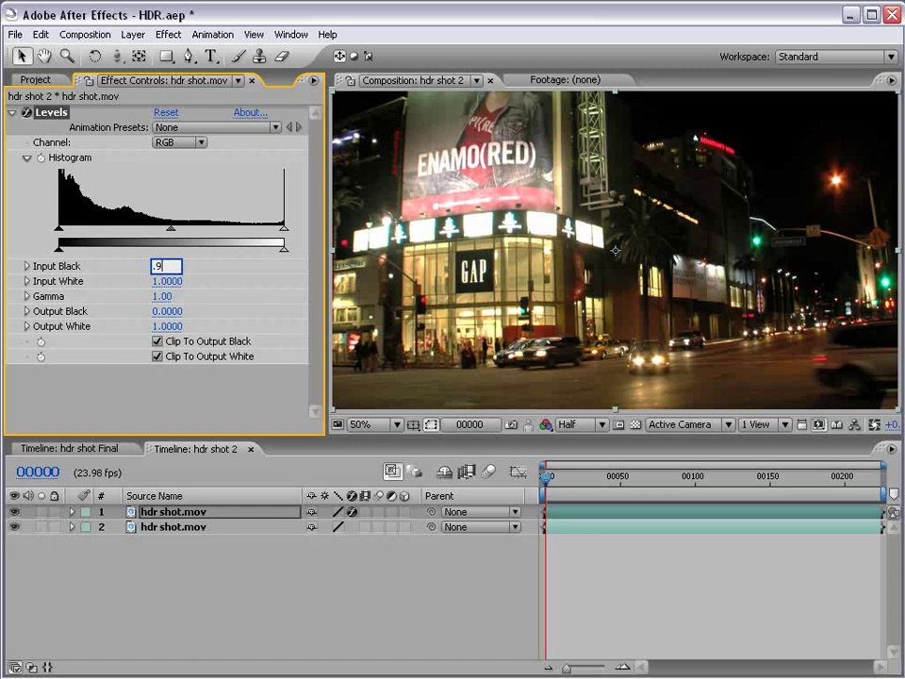
key(Return)
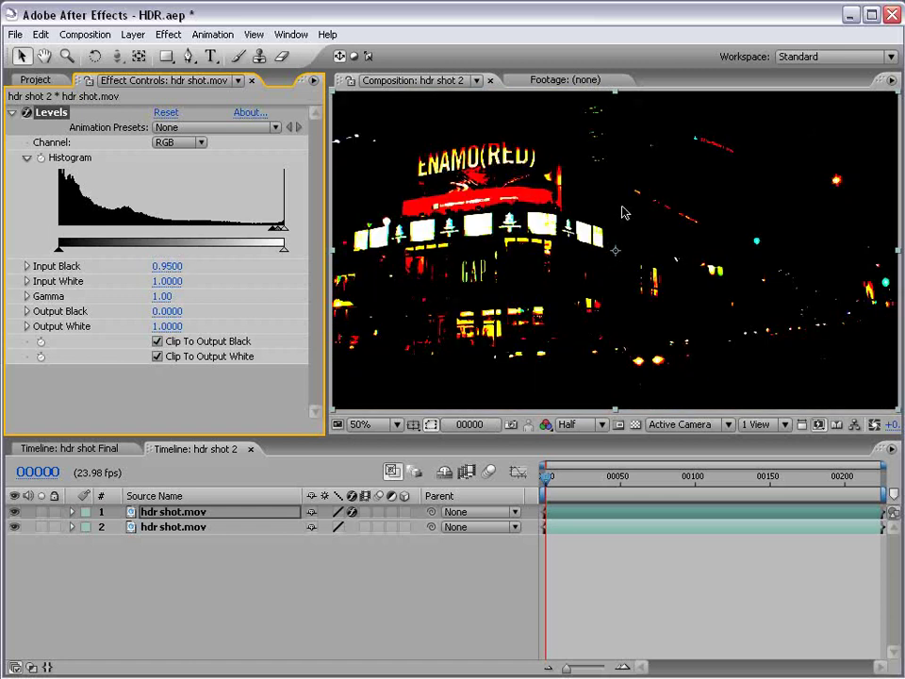
mouse_move(277, 230)
mouse_down()
mouse_move(58, 234)
mouse_move(278, 236)
mouse_up()
click(170, 266)
text(.95)
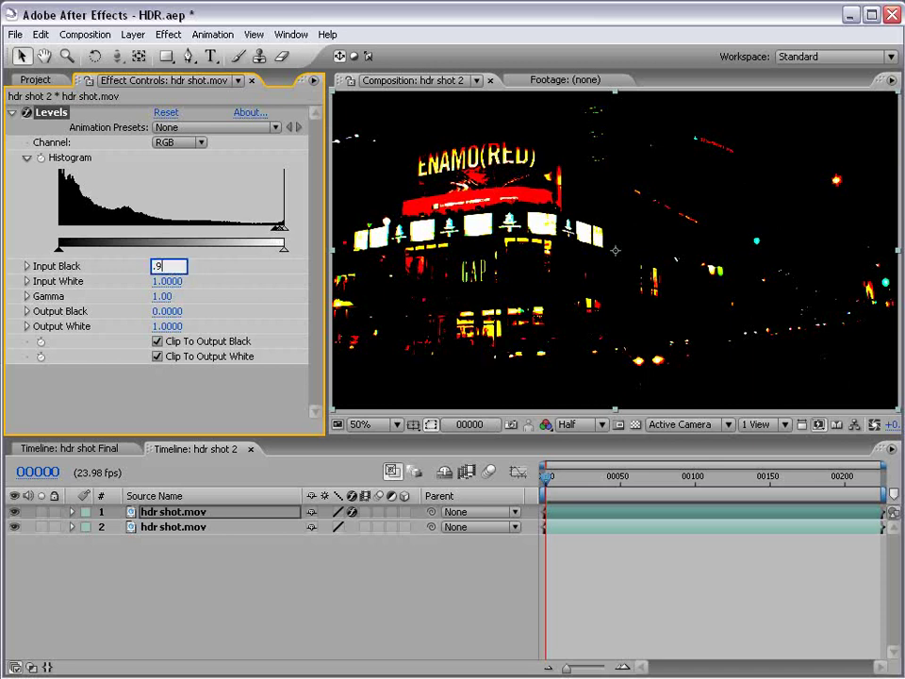
key(Return)
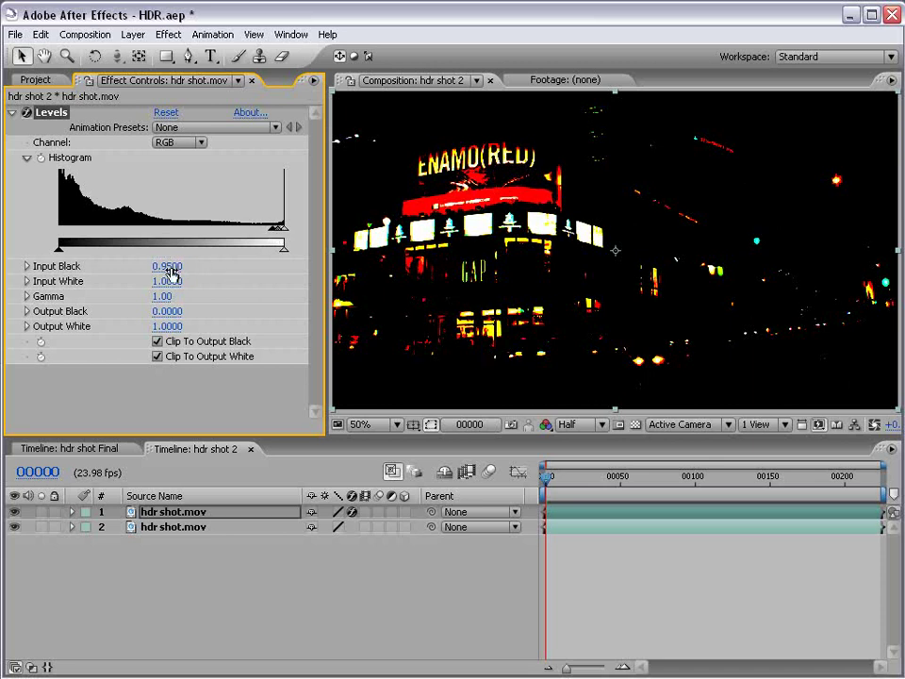
- Show the Modes column and set the top layer's blend mode to Add
click(613, 583)
key(F4)
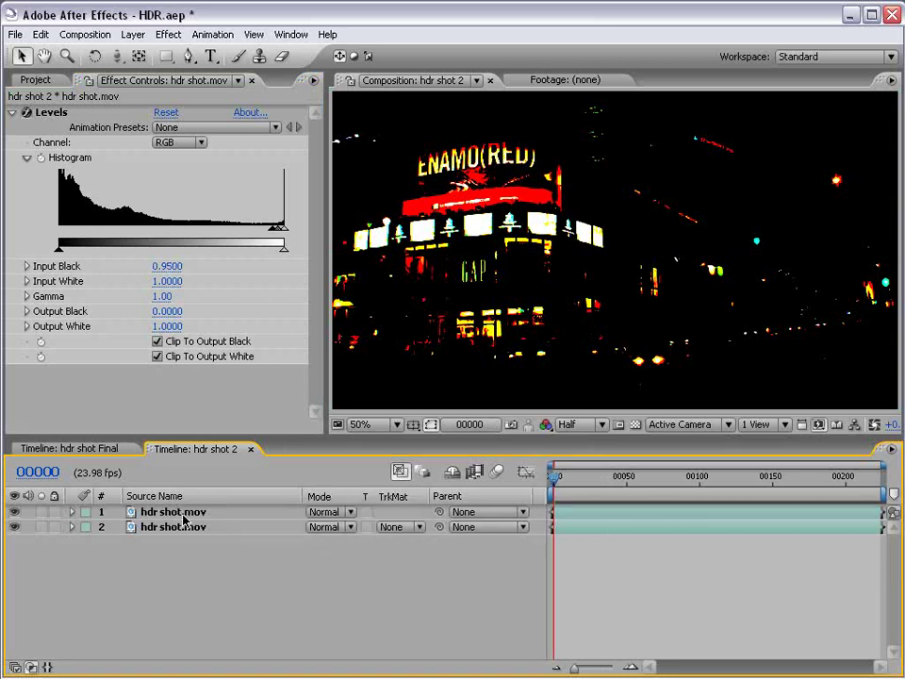
click(332, 517)
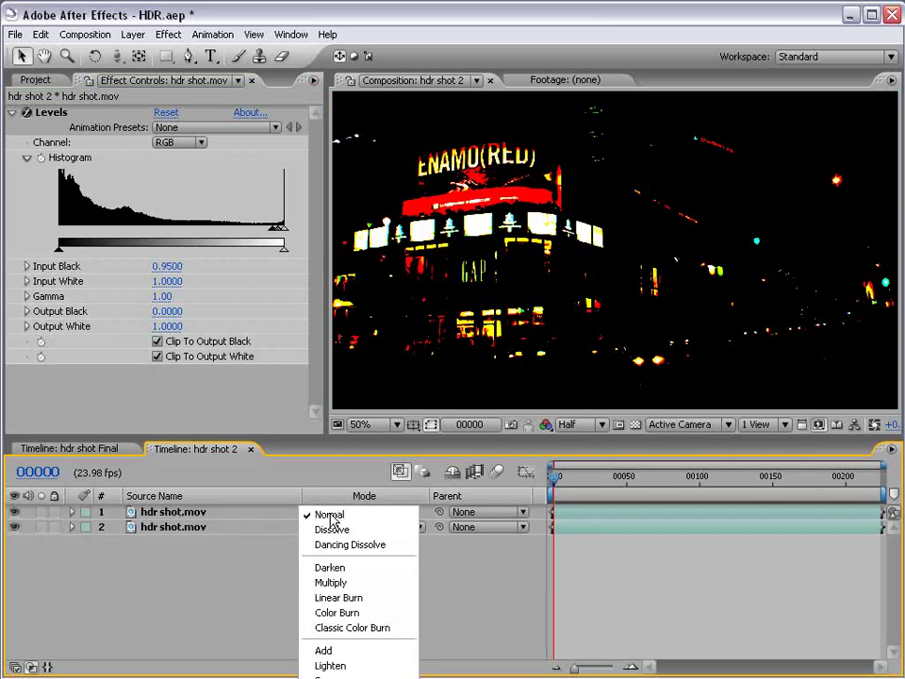
click(344, 649)
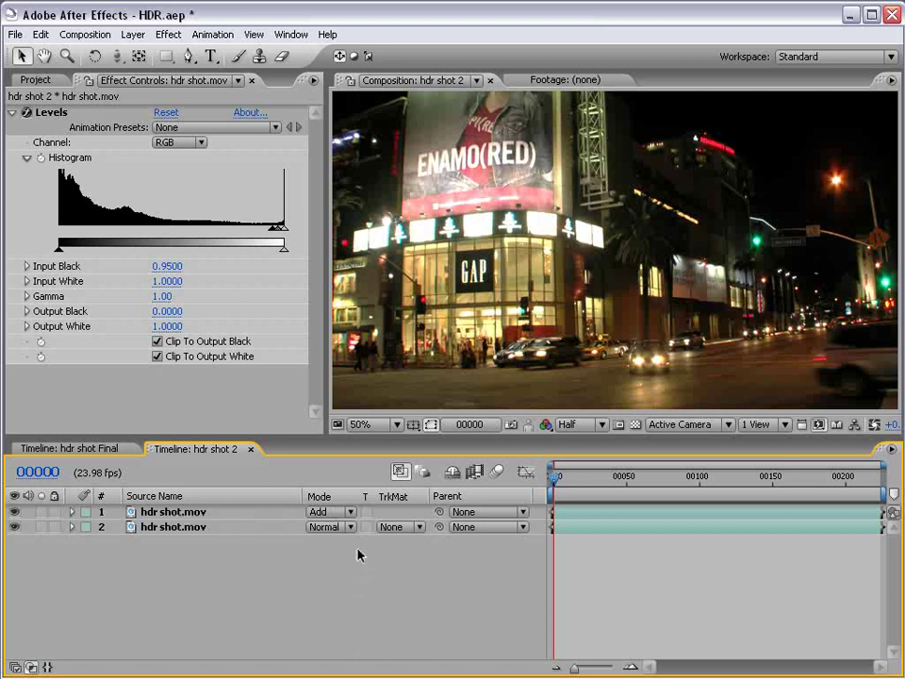
click(34, 79)
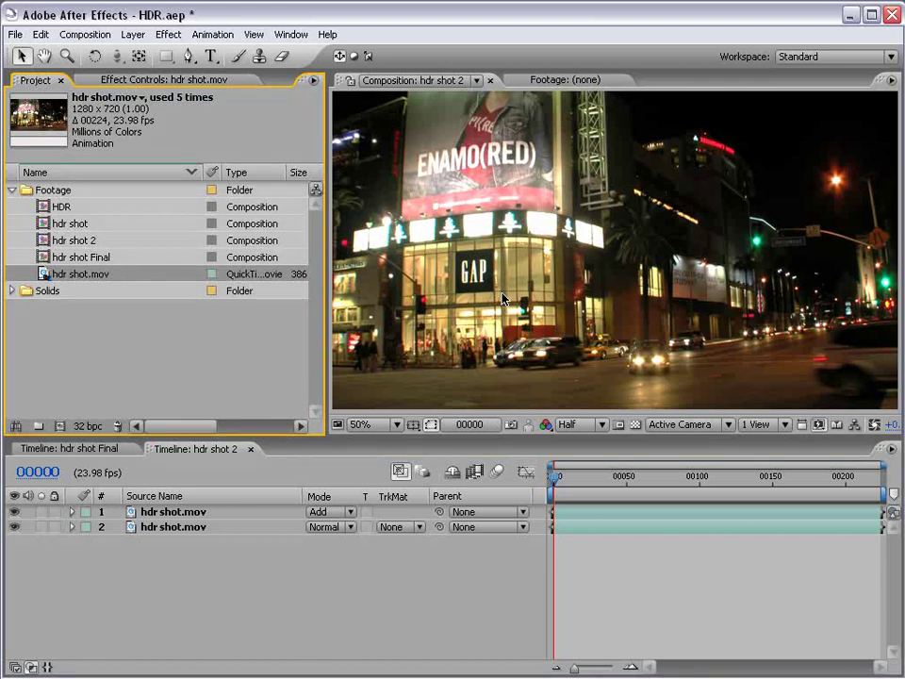
click(784, 57)
- Reset the Standard workspace, show layer names, and remove the extra duplicate so two layers remain
click(808, 245)
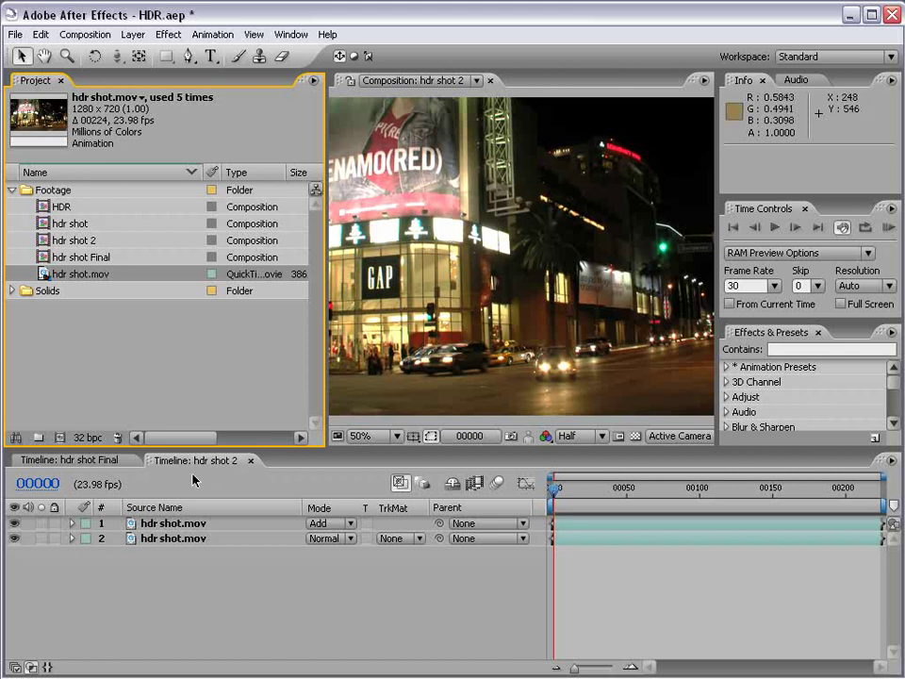
click(153, 507)
click(179, 524)
key(ctrl+d)
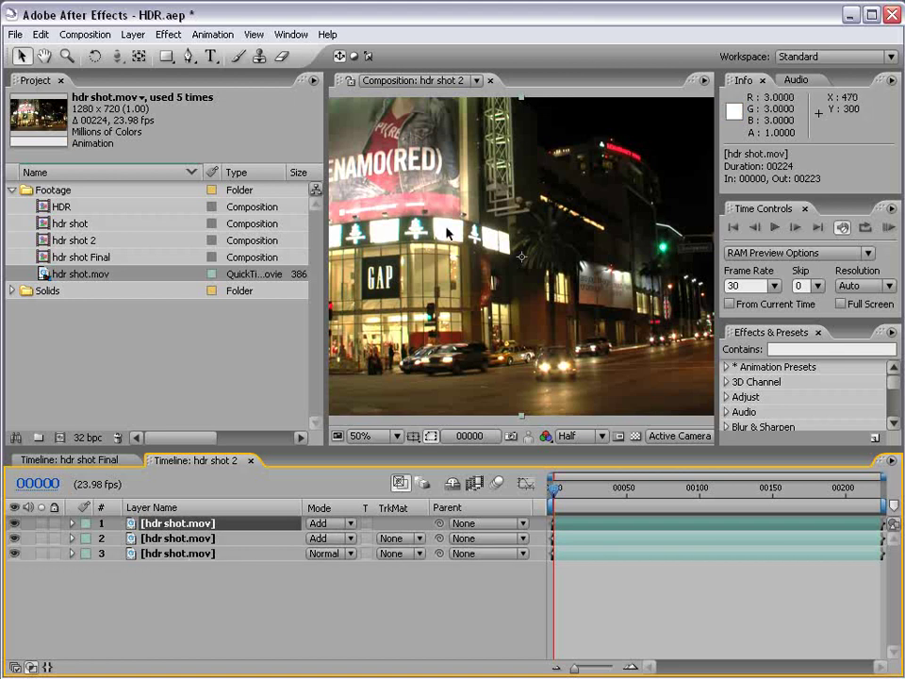
key(ctrl+d)
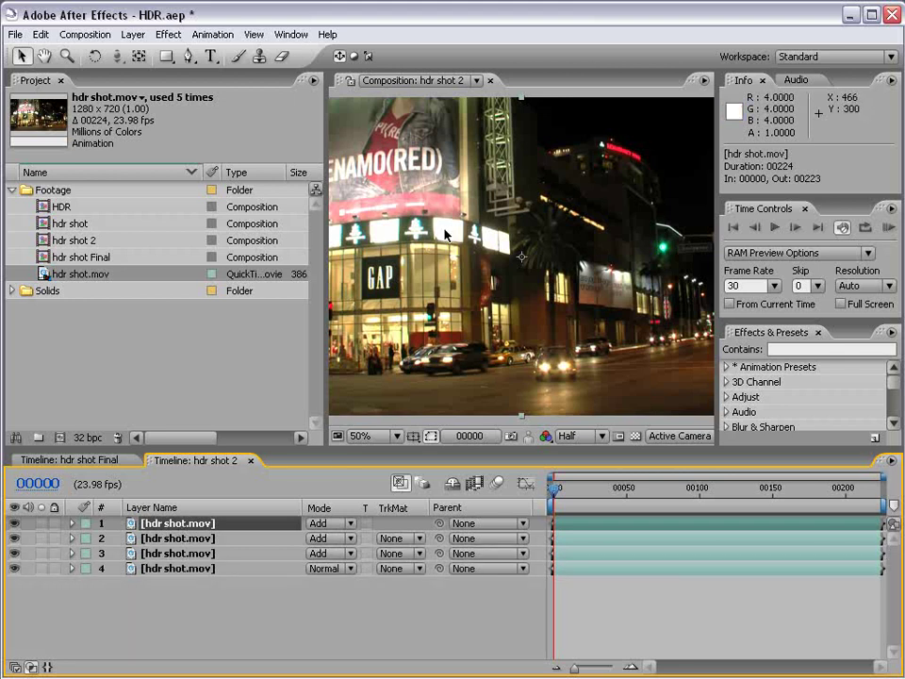
key(ctrl+z)
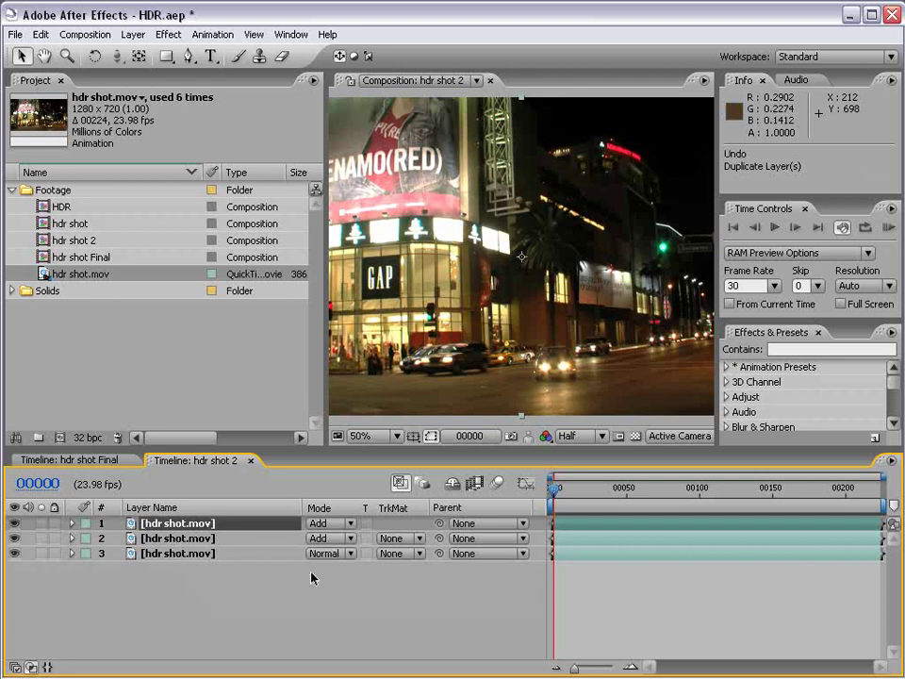
click(204, 526)
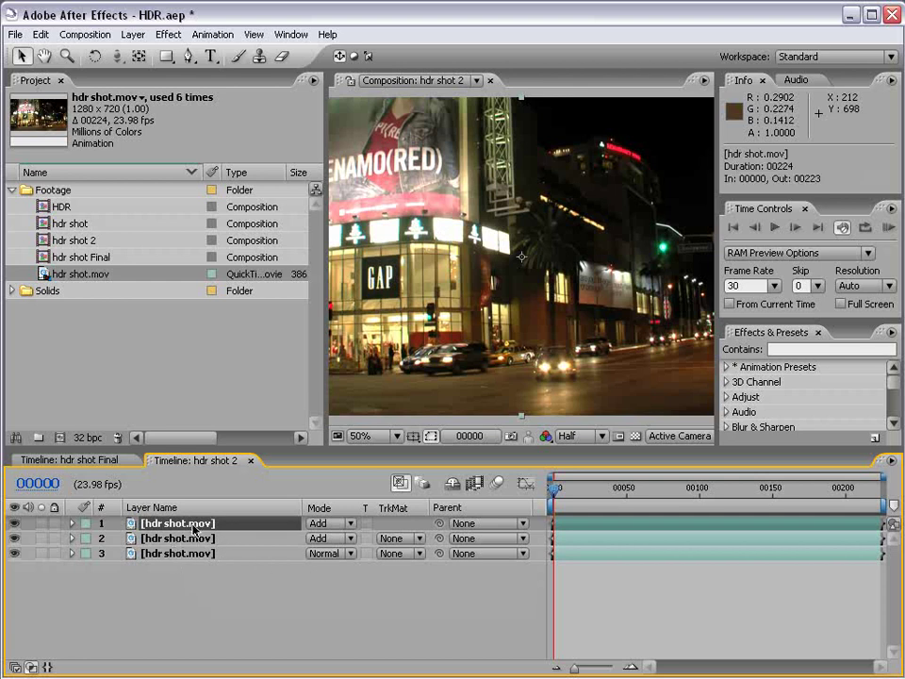
key(Delete)
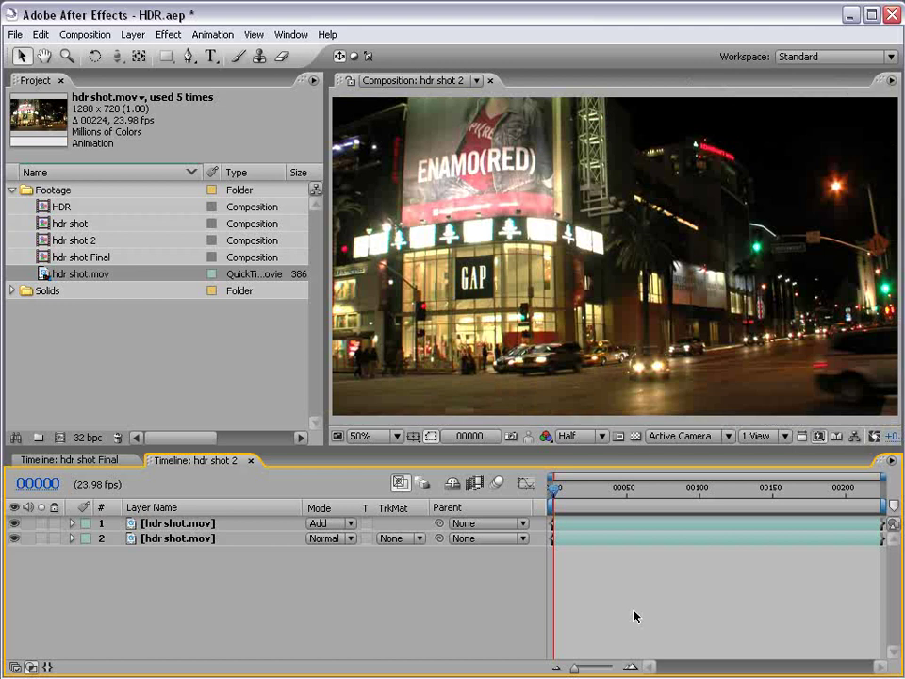
- Add a new adjustment layer on top and apply Fast Blur to it
click(132, 34)
mouse_move(143, 53)
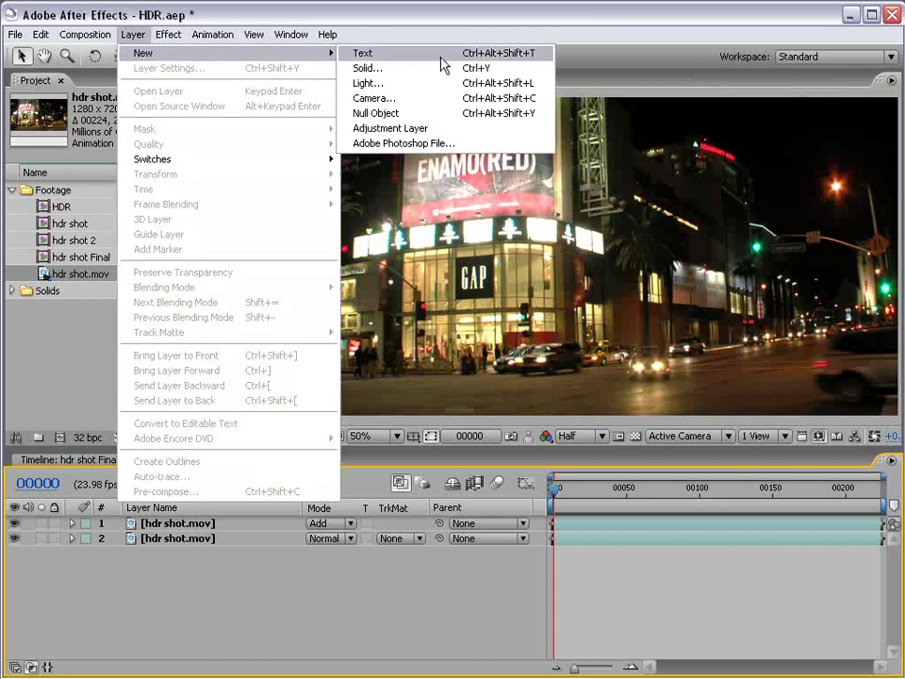
click(405, 129)
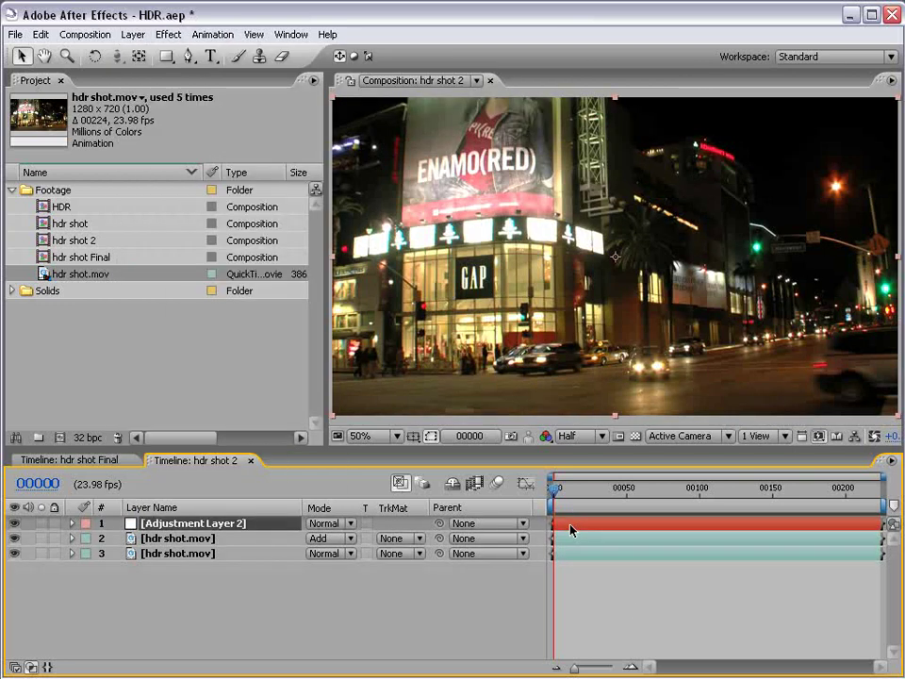
click(168, 35)
mouse_move(198, 150)
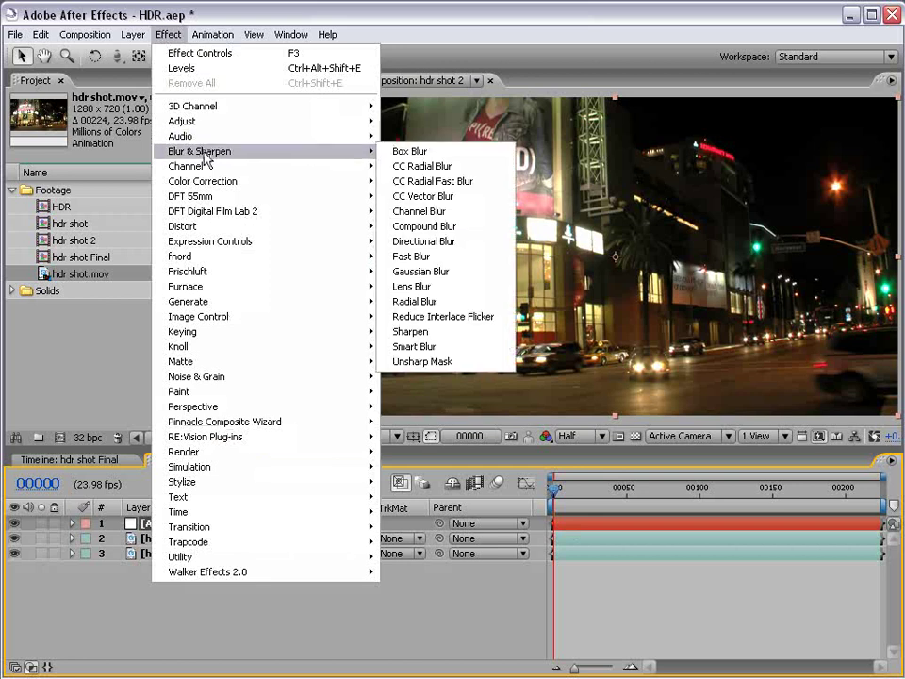
click(468, 257)
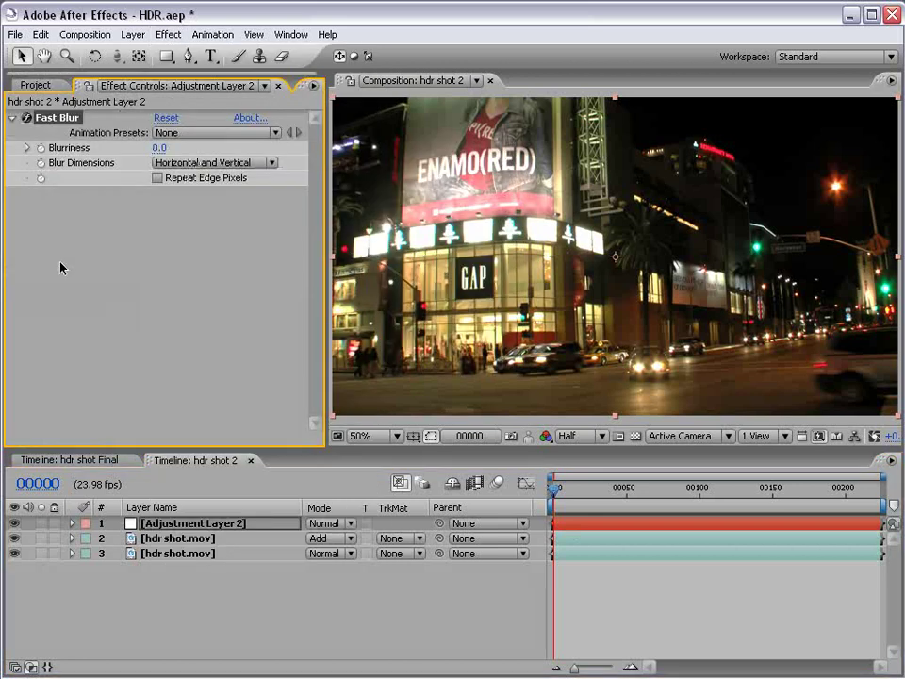
click(32, 86)
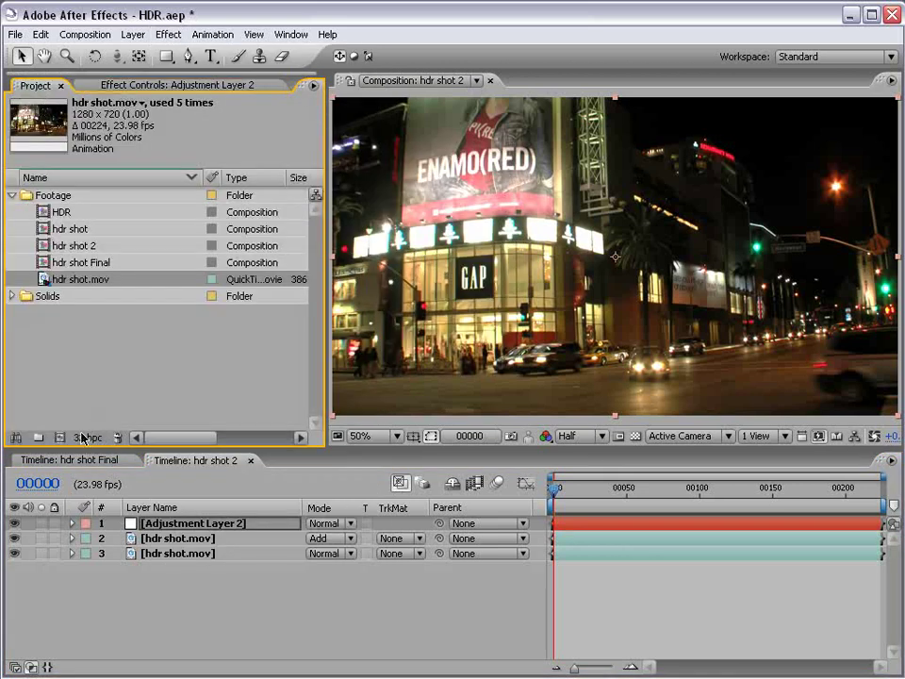
click(132, 85)
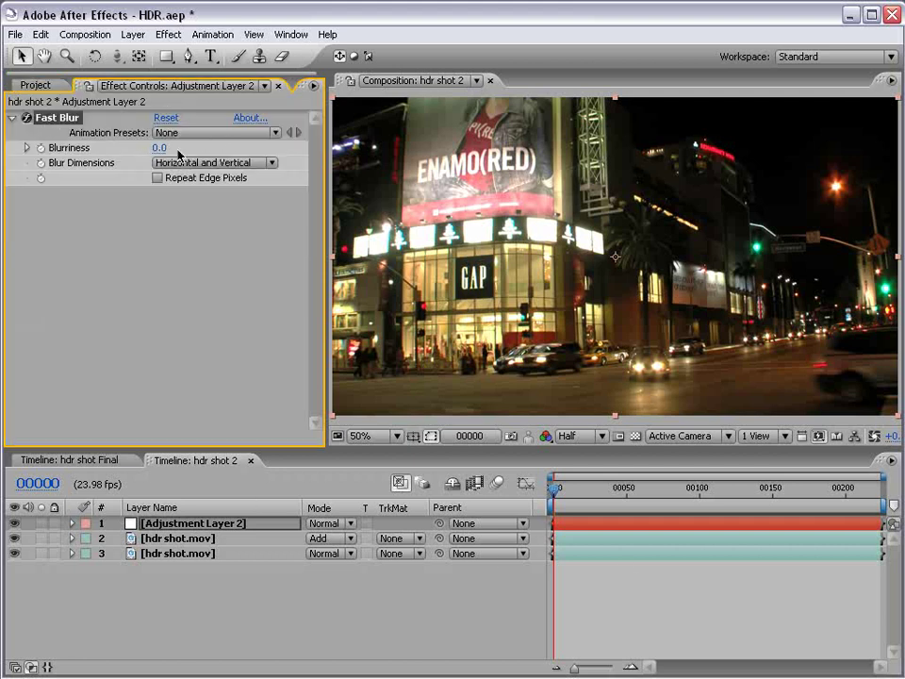
- Set Fast Blur Blurriness to about 56 with Repeat Edge Pixels on, discarding a trial CC Vector Blur
click(168, 34)
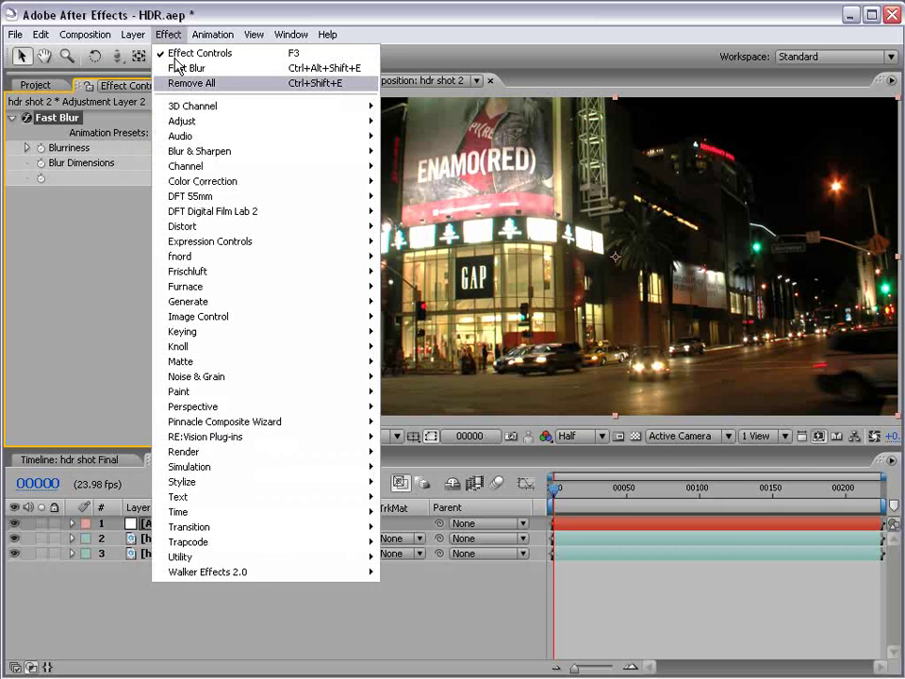
mouse_move(202, 150)
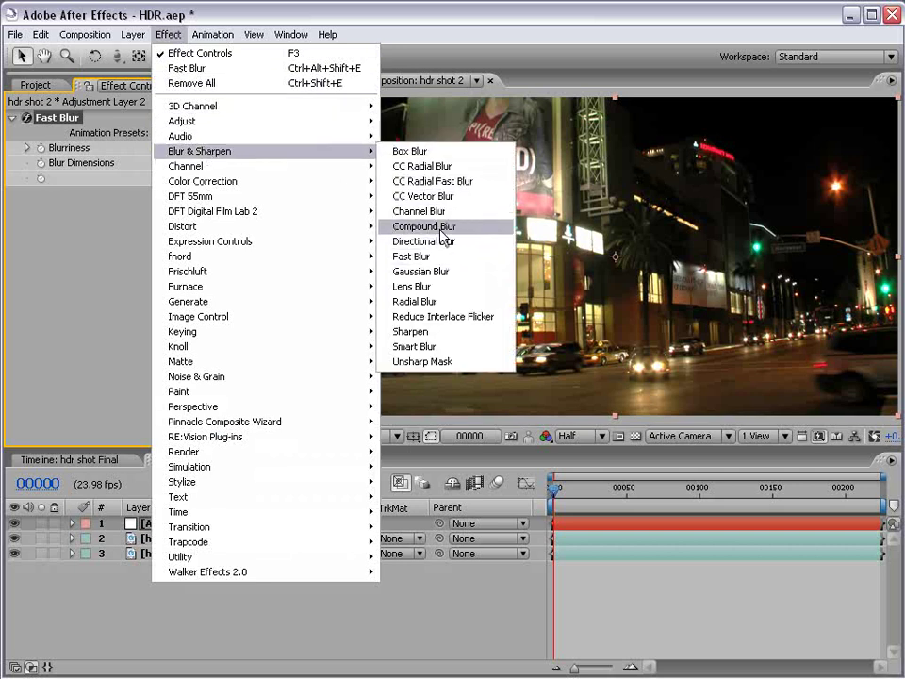
click(435, 196)
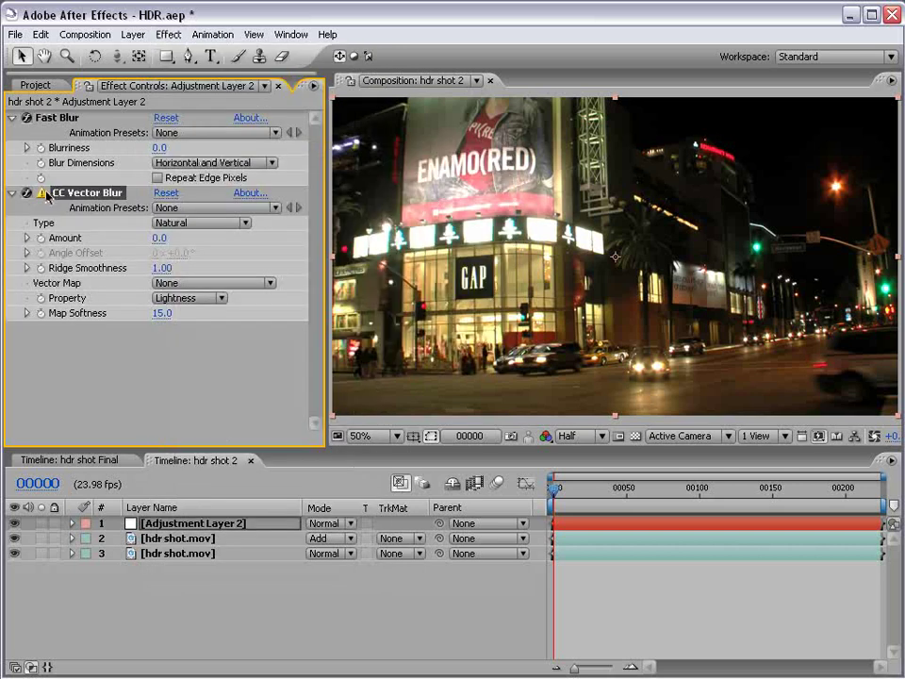
key(Delete)
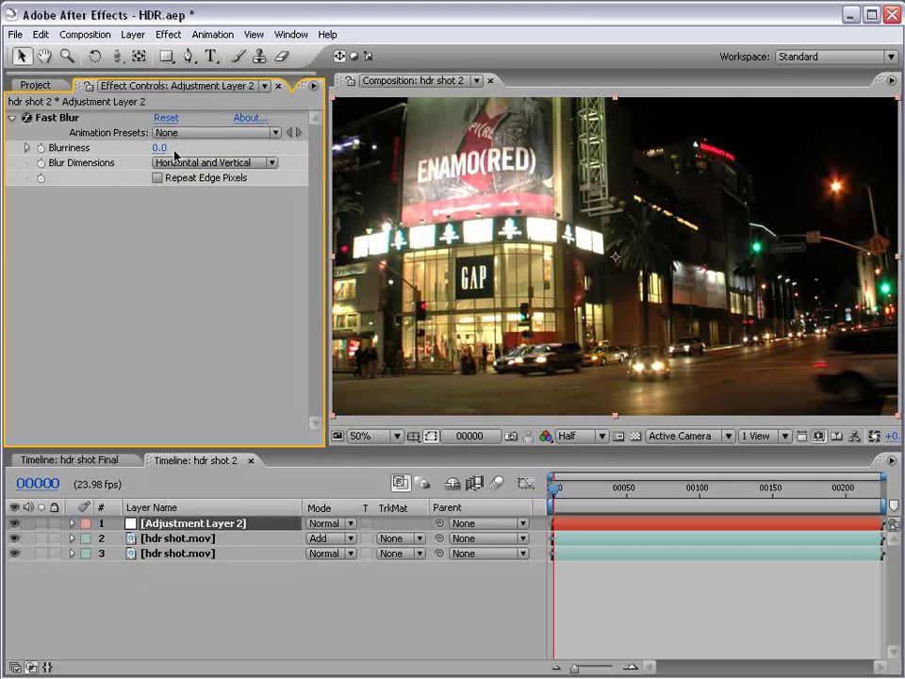
drag(162, 148, 194, 149)
click(157, 178)
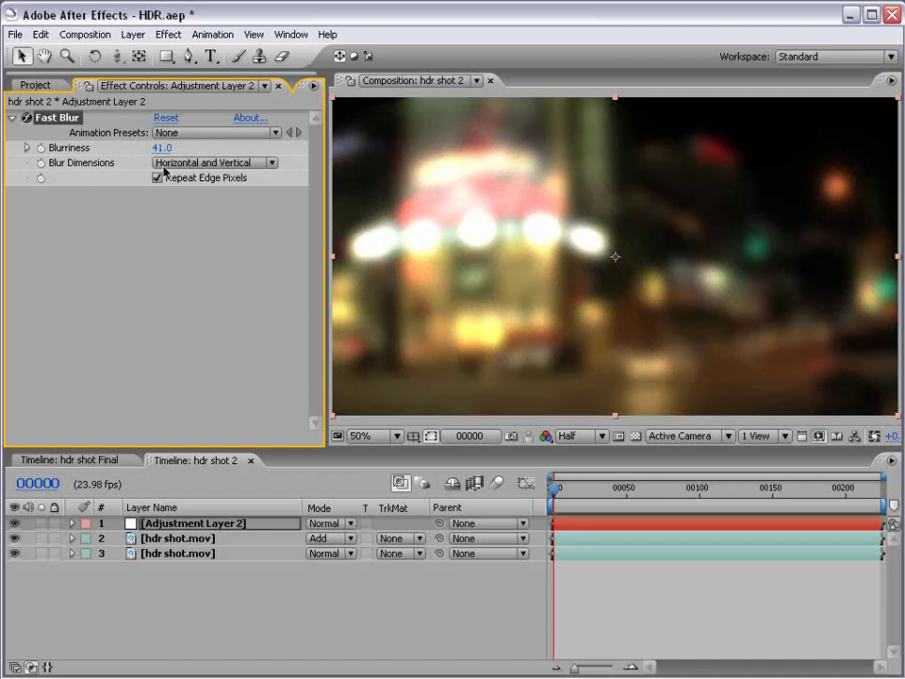
drag(162, 148, 179, 148)
- Toggle between 8 and 32 bpc to compare, end on 32 bpc, then delete the Fast Blur adjustment layer
click(31, 84)
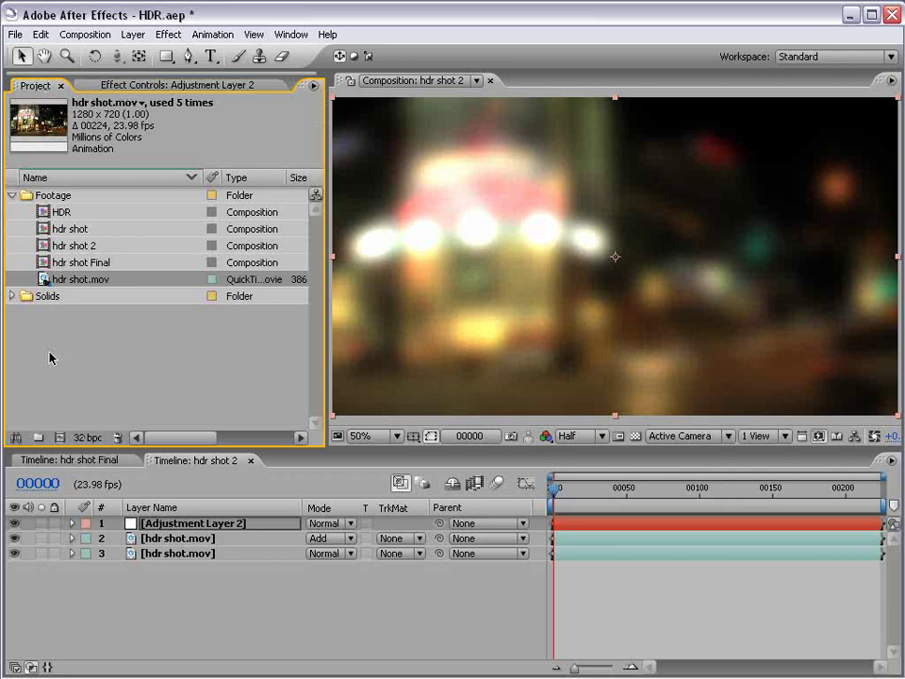
alt+click(88, 437)
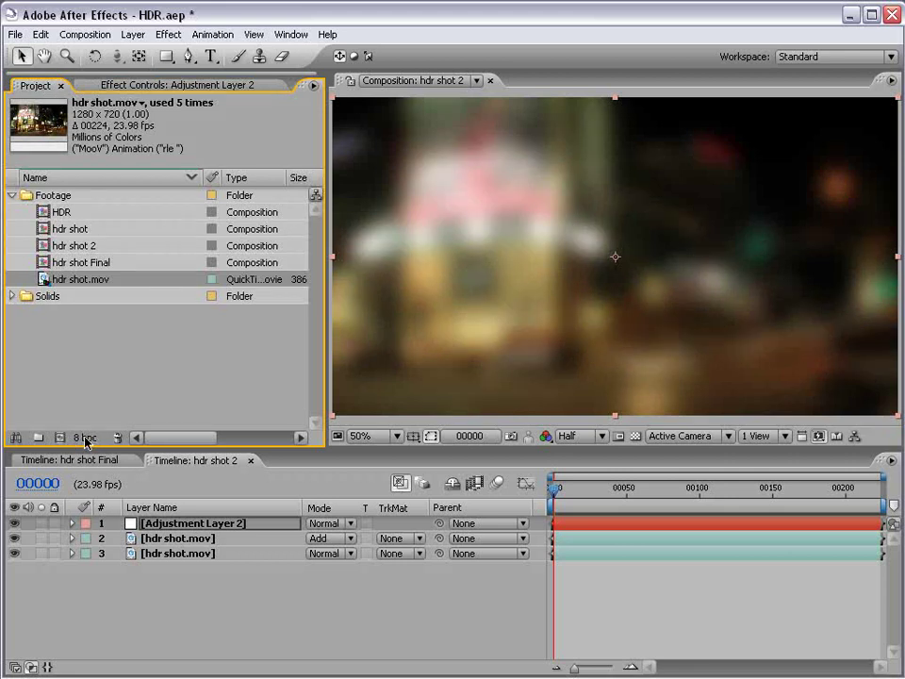
alt+click(85, 437)
alt+click(86, 437)
alt+click(86, 439)
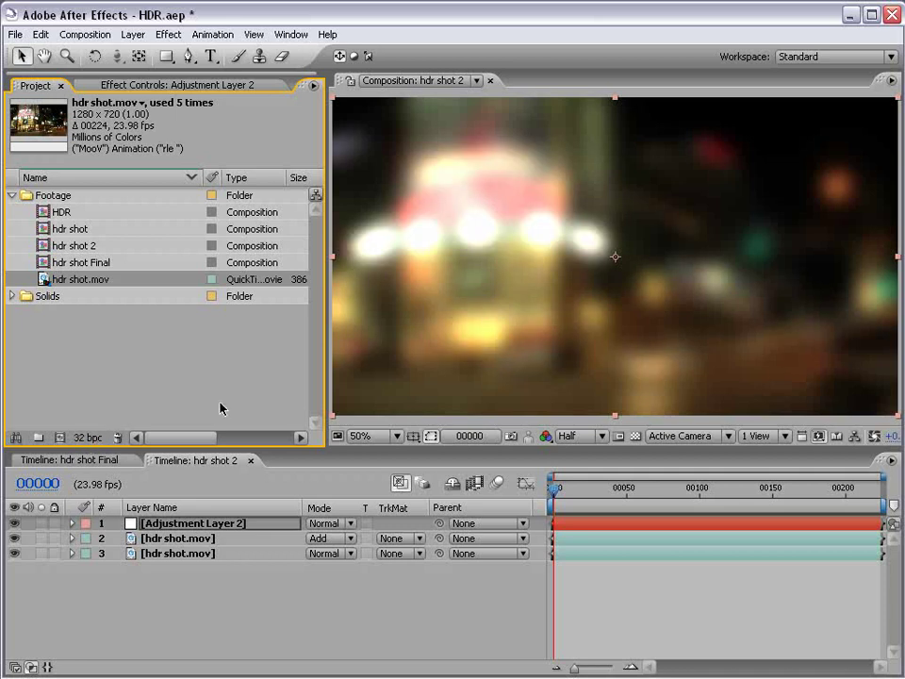
click(124, 88)
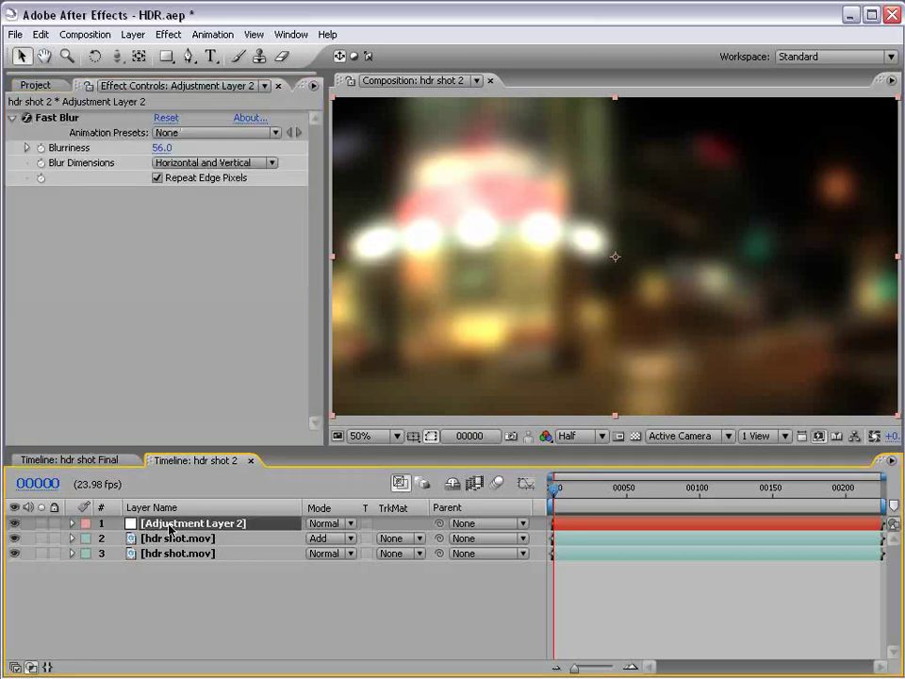
key(Delete)
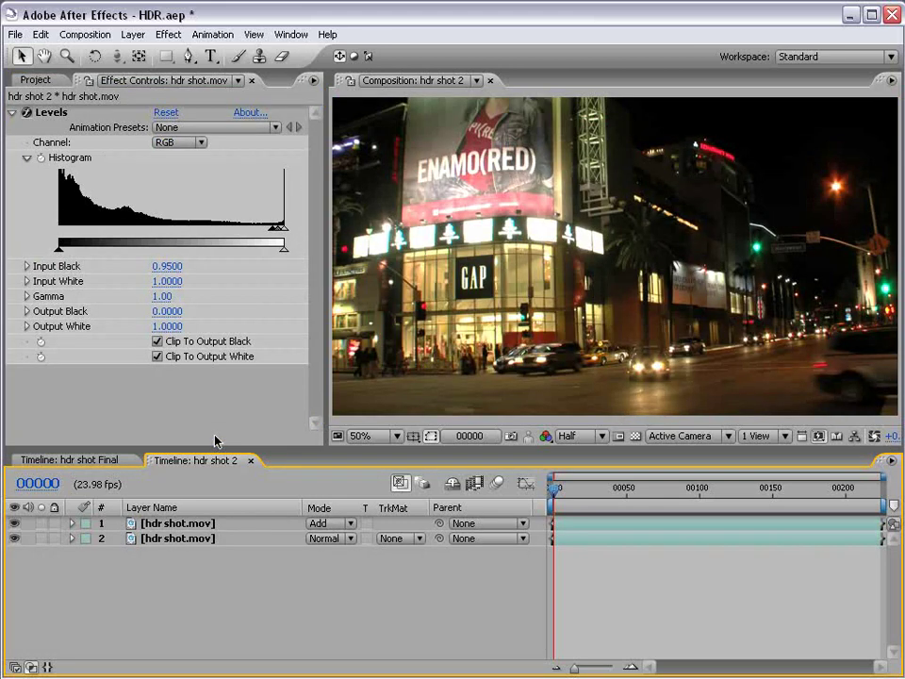
- Pre-compose both hdr shot.mov layers into Pre-comp 1, moving all attributes into it
click(165, 524)
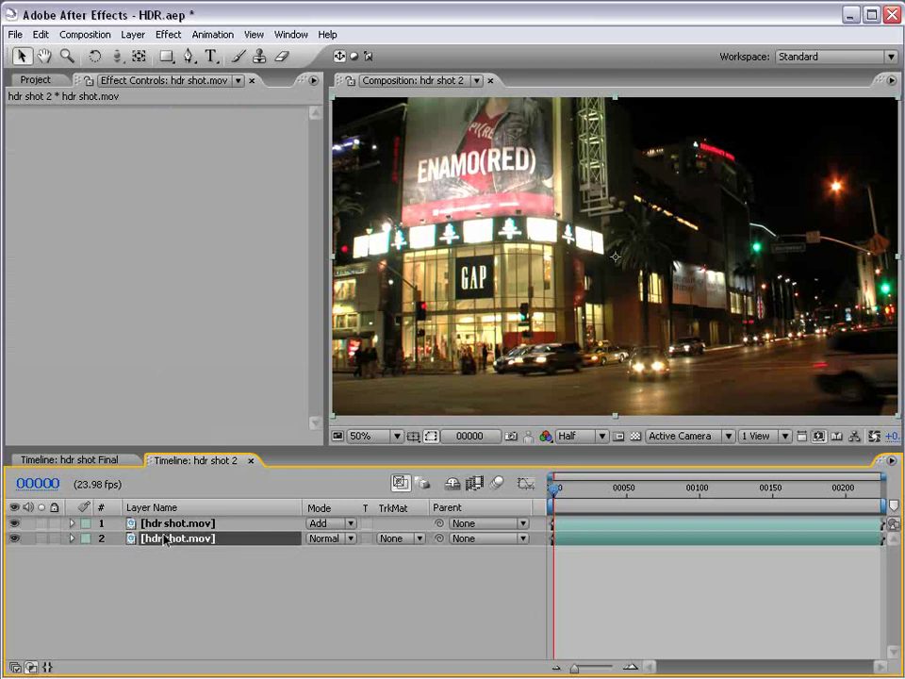
click(83, 34)
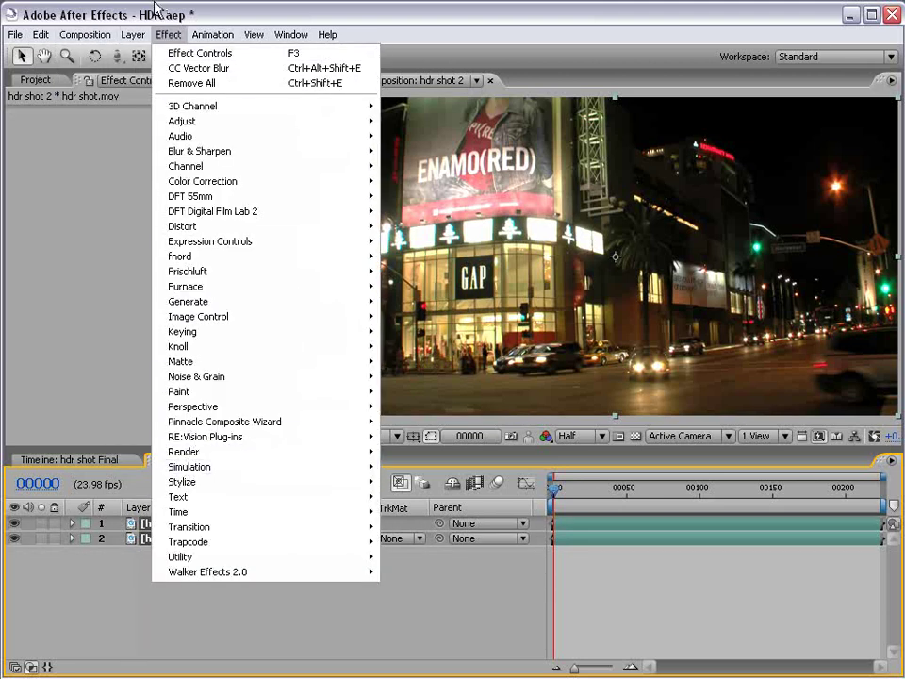
mouse_move(149, 42)
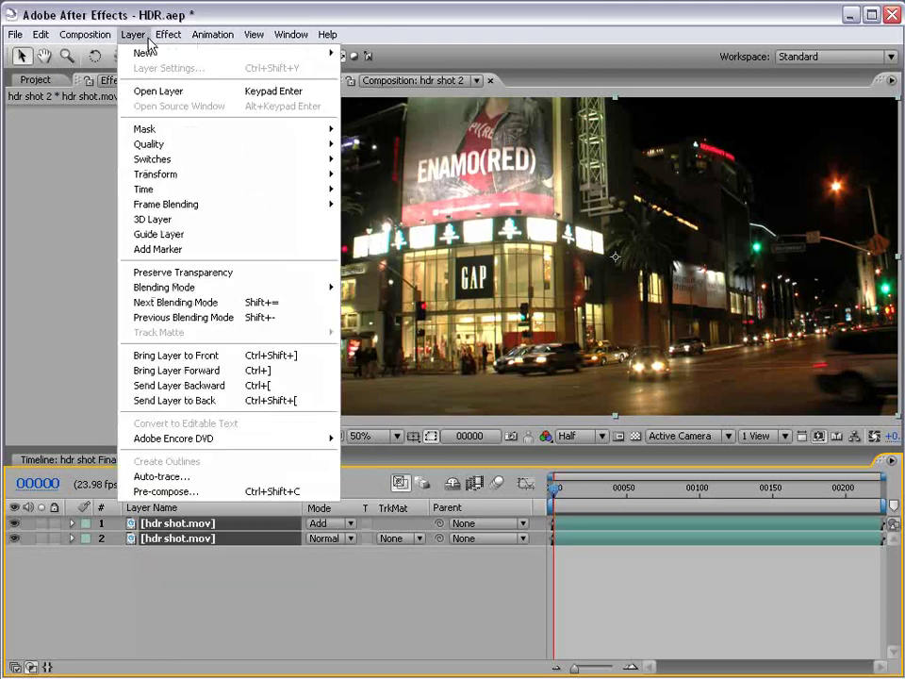
click(184, 491)
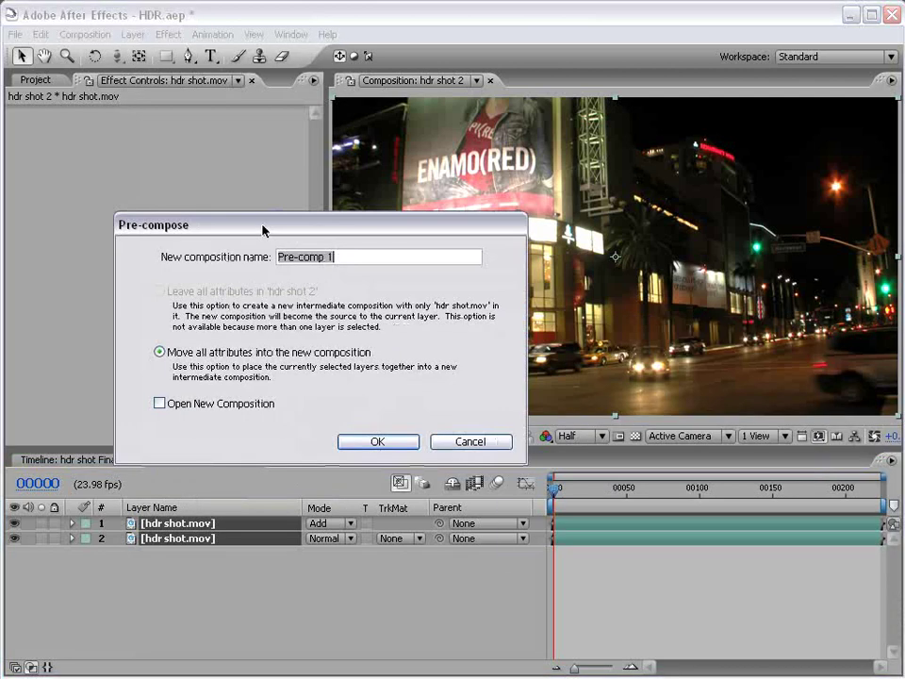
click(388, 443)
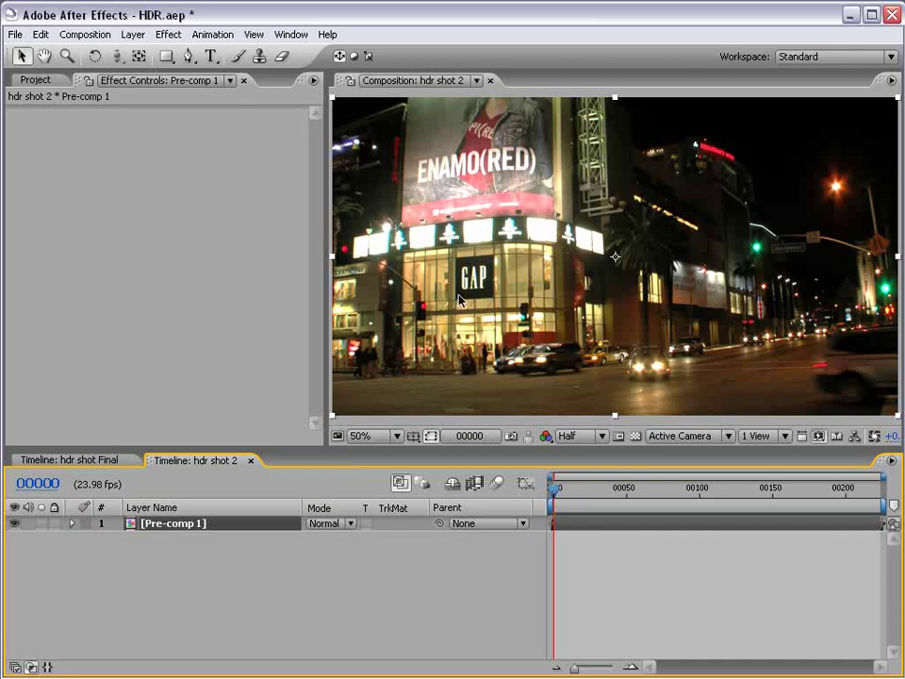
- End the work area at frame 00050 and add a wiggle expression to Pre-comp 1's Position
drag(611, 488, 627, 494)
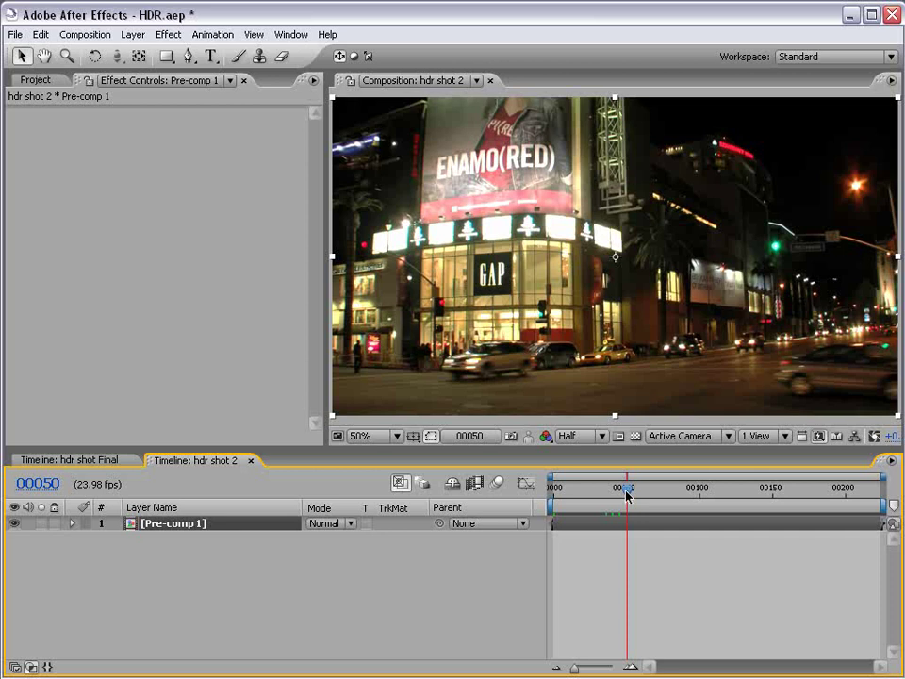
key(n)
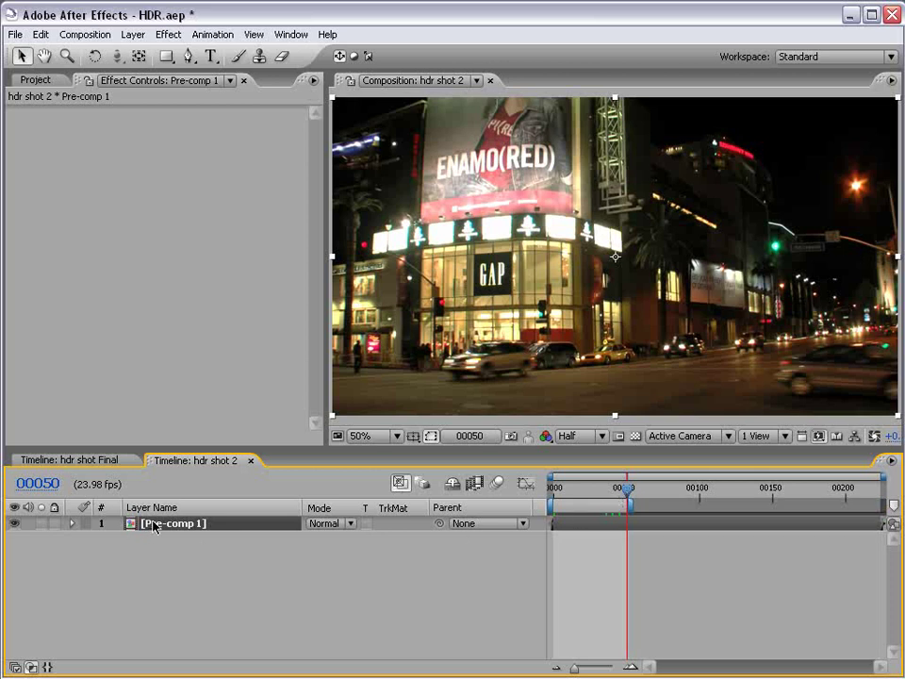
key(p)
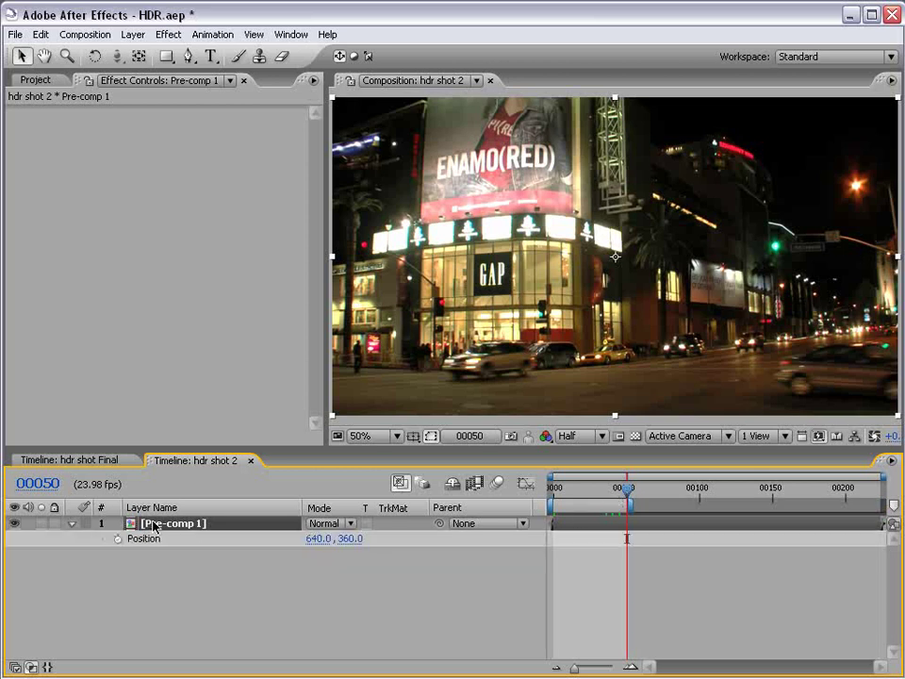
key(shift+r)
alt+click(117, 538)
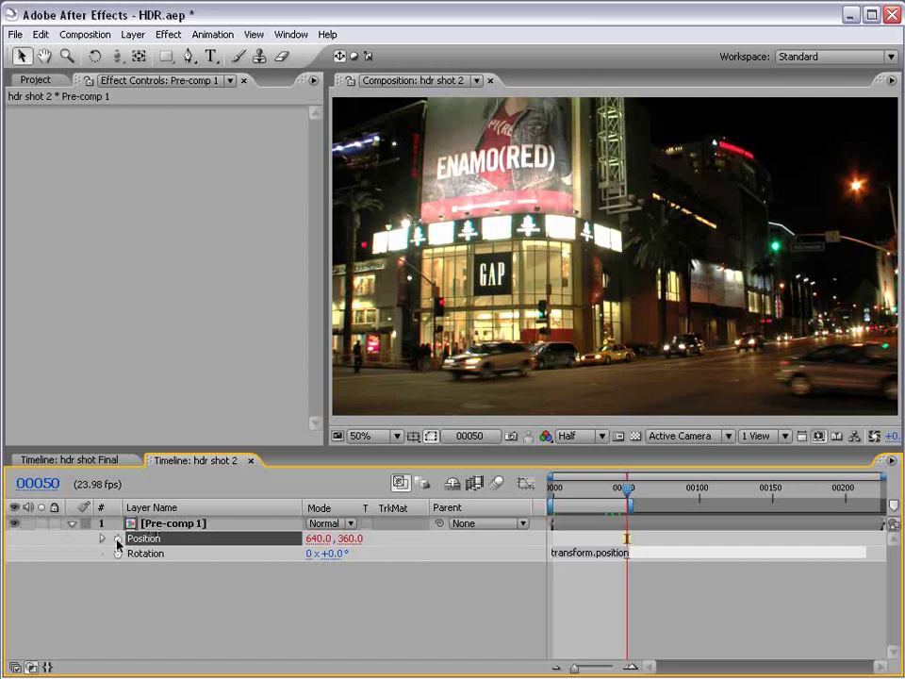
text(wi)
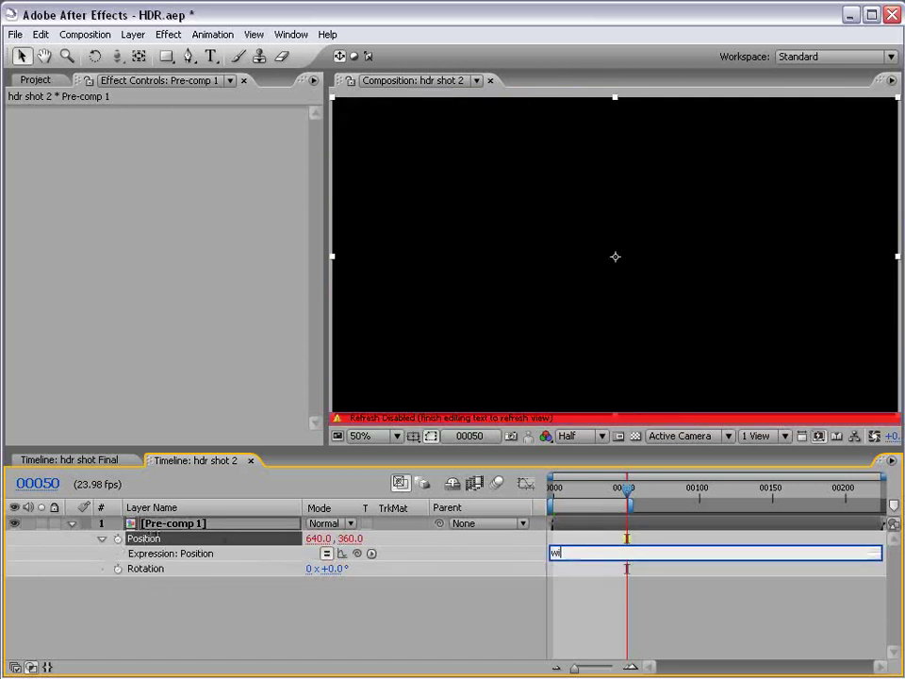
text(ggle(8,100)
click(624, 591)
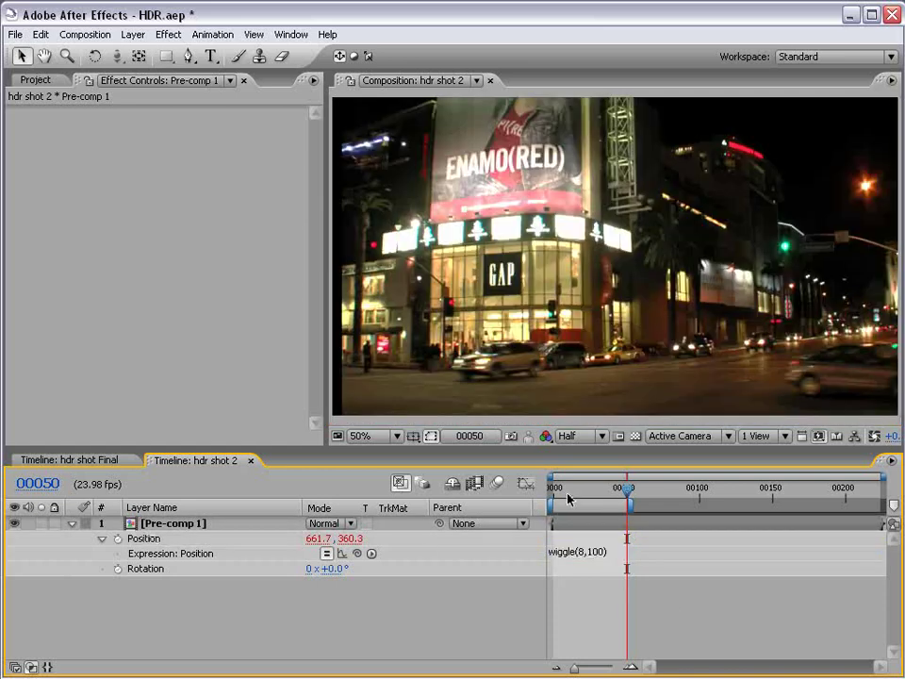
key(KP_0)
- Change the expression to wiggle(6,75) and preview the shake
click(608, 552)
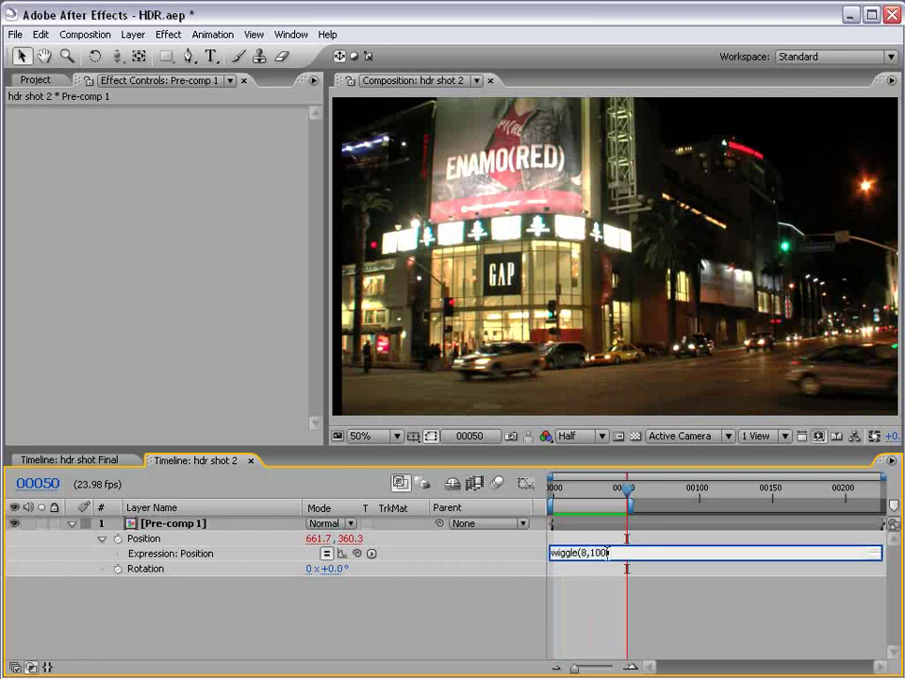
double_click(584, 552)
text(3)
key(BackSpace)
text(6,75)
click(734, 535)
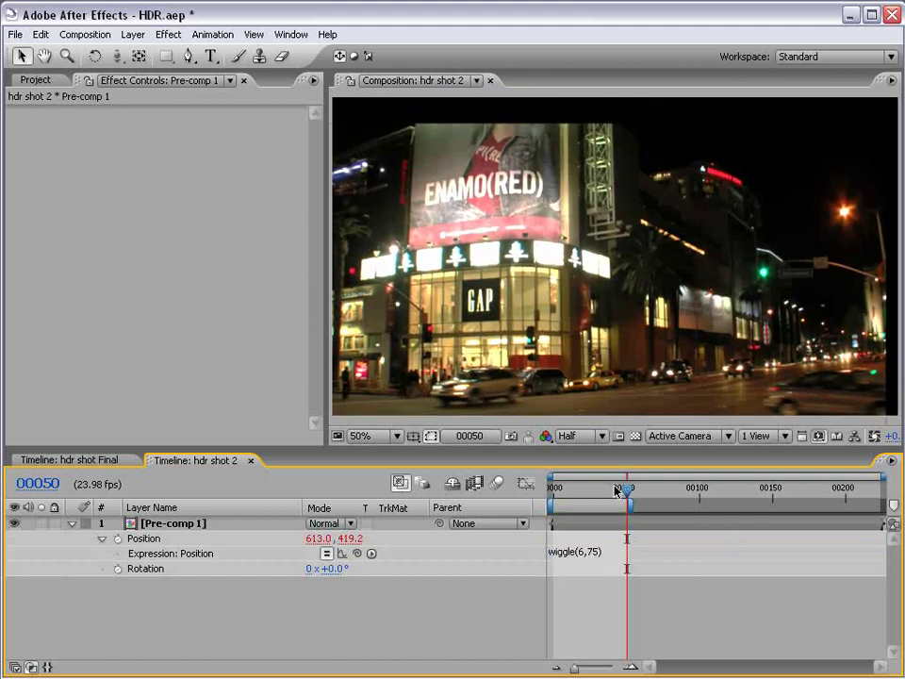
key(space)
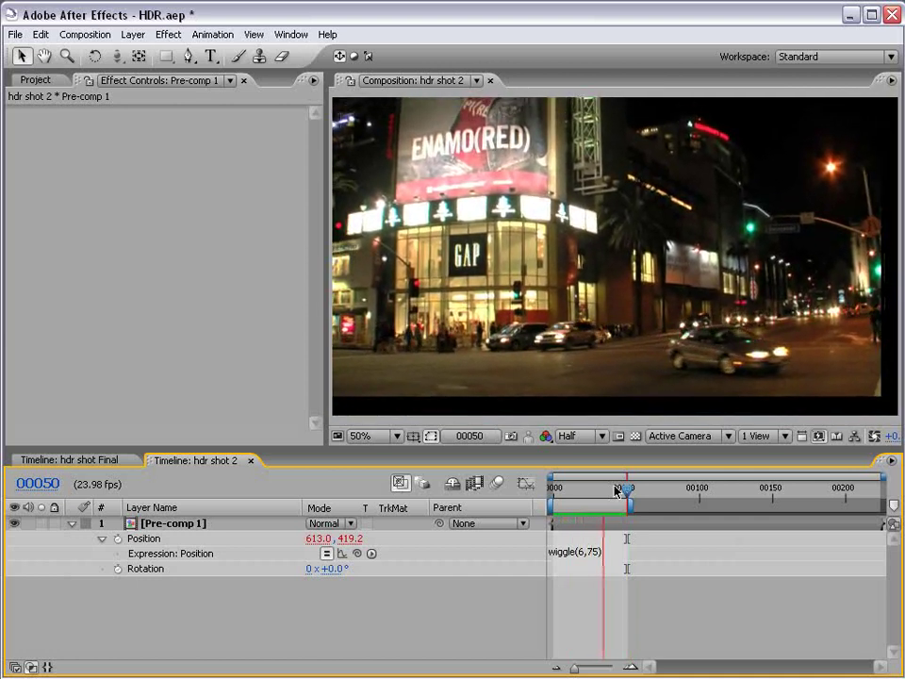
- Step to frame 00022 and try moving Pre-comp 1, undoing the move
drag(617, 487, 557, 489)
key(comma)
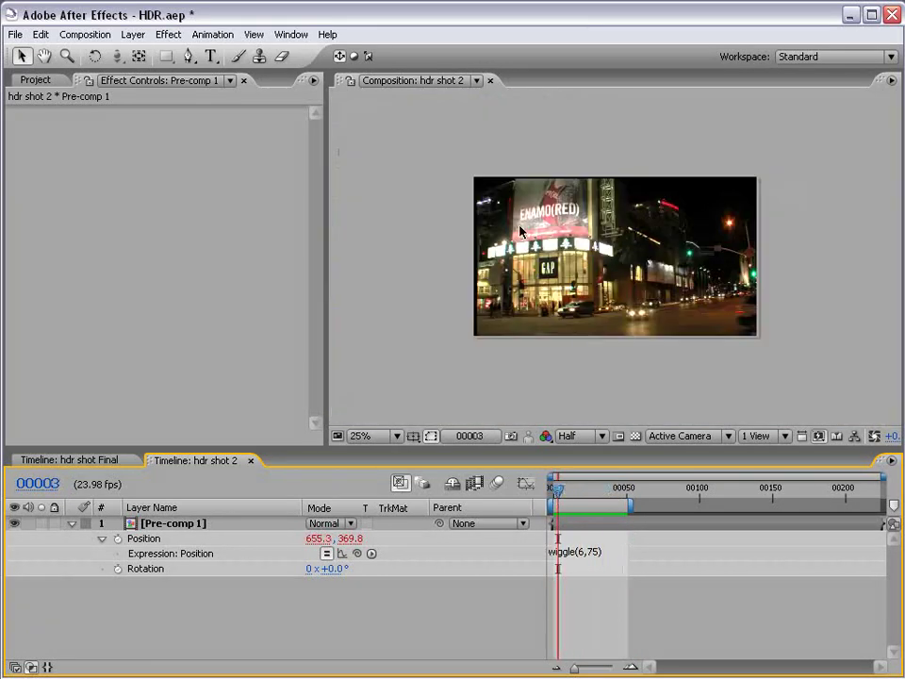
click(586, 497)
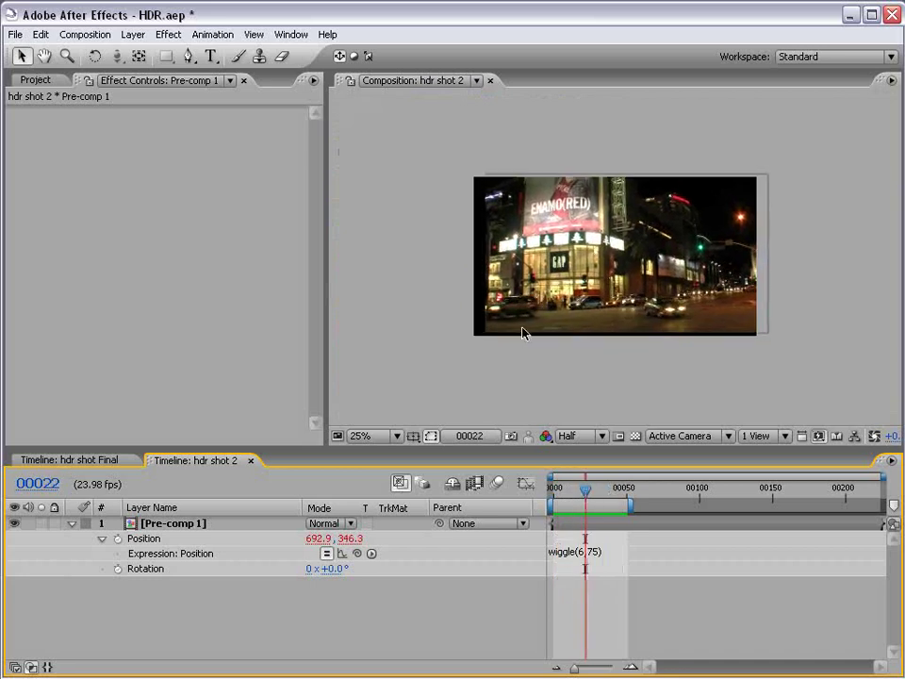
key(period)
drag(367, 351, 512, 342)
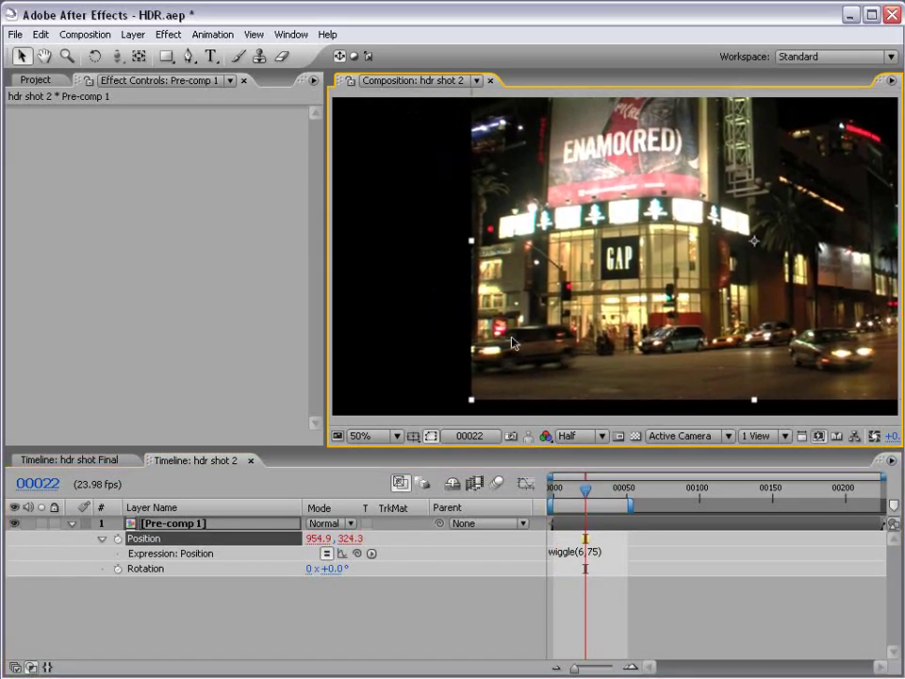
key(ctrl+z)
click(617, 615)
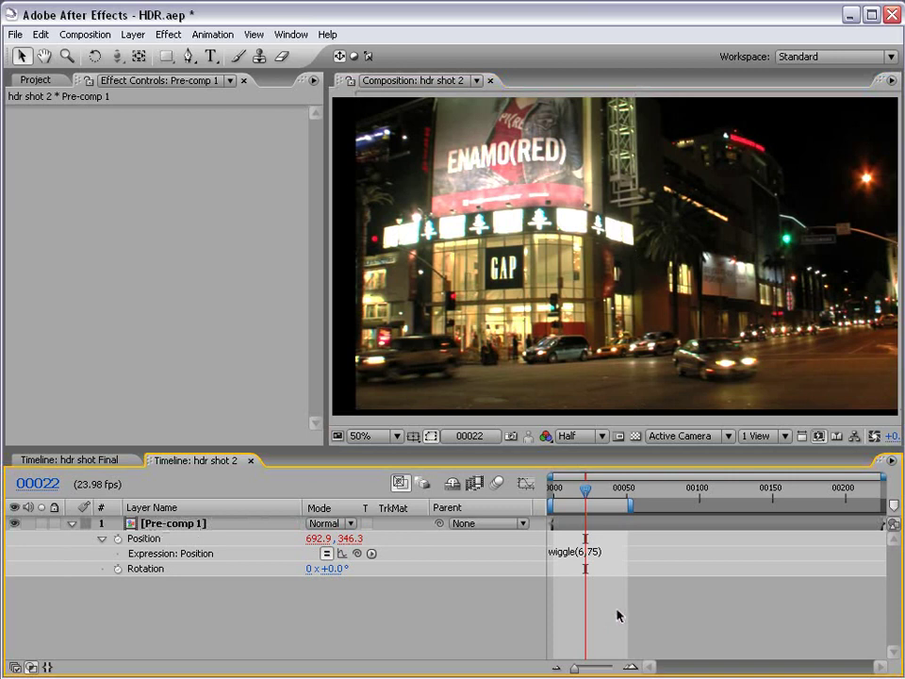
- Open Pre-comp 1 and apply Motion Tile to the lower hdr shot.mov layer
double_click(585, 526)
click(570, 525)
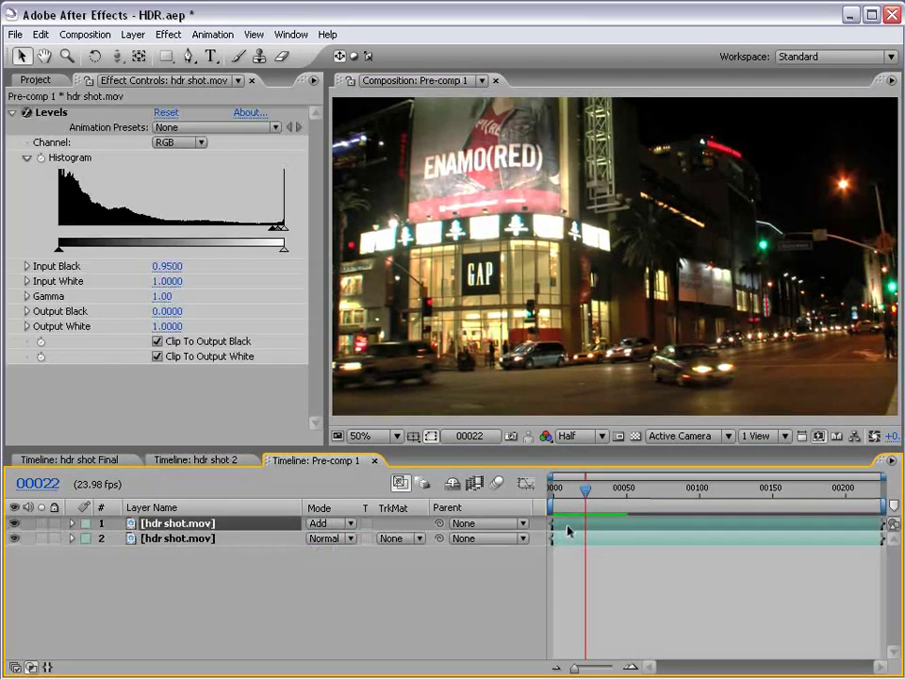
click(569, 539)
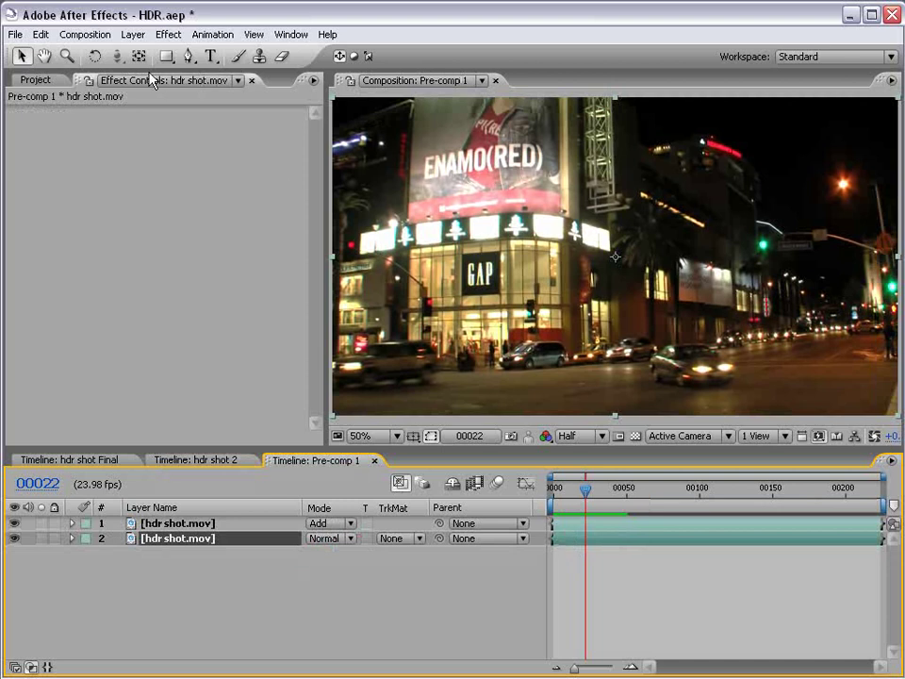
click(169, 34)
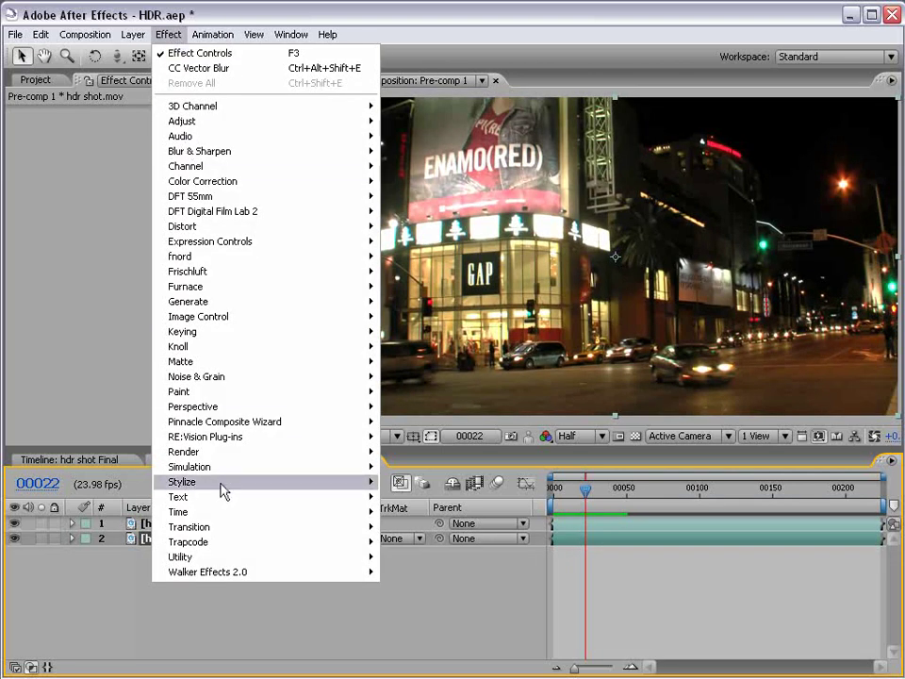
mouse_move(223, 490)
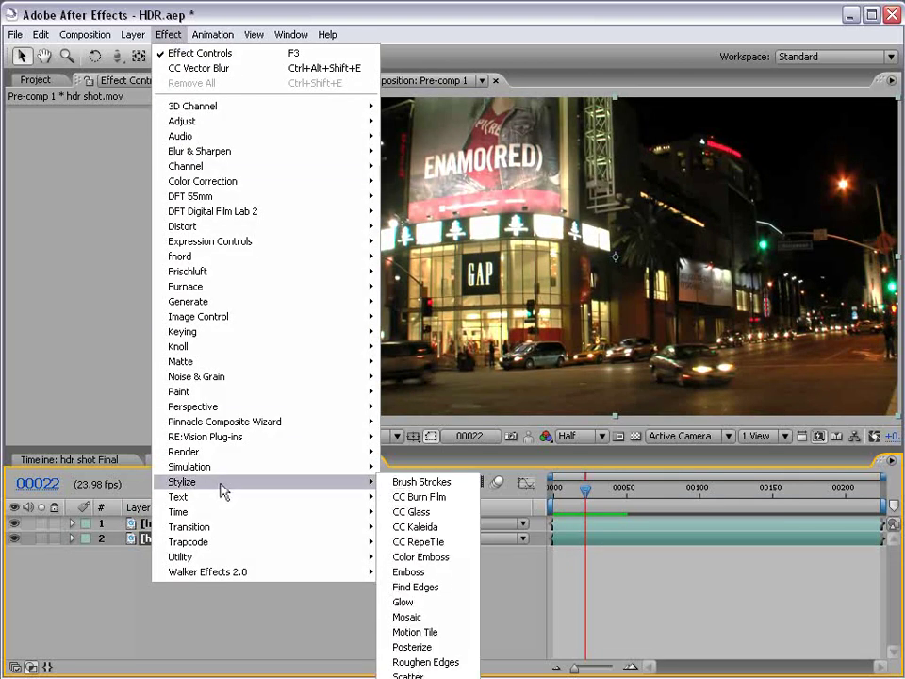
click(447, 640)
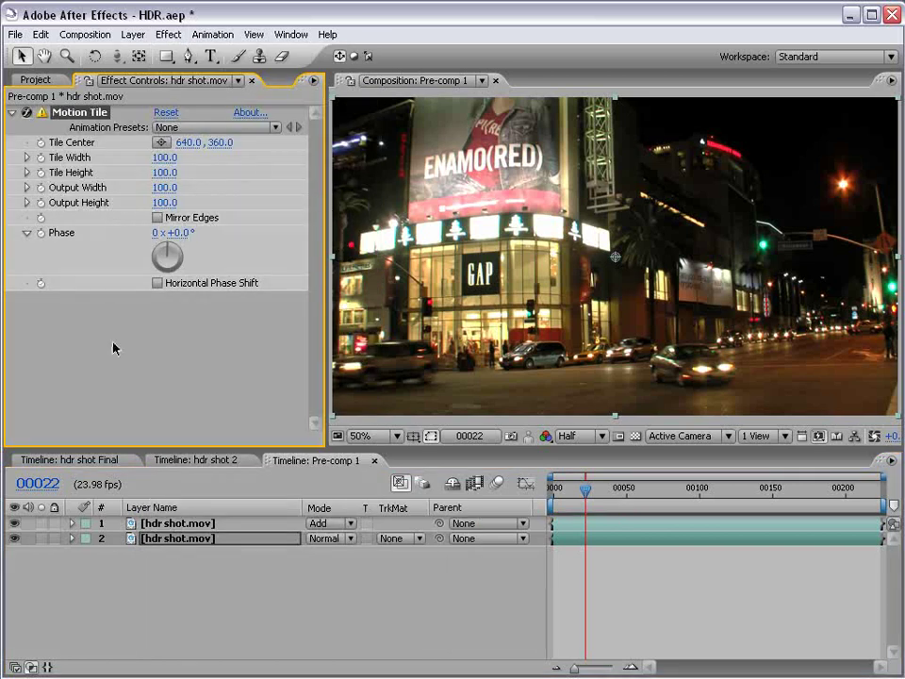
- Set Motion Tile Output Width and Height to 150 and turn on Mirror Edges
click(148, 192)
text(100)
text(1)
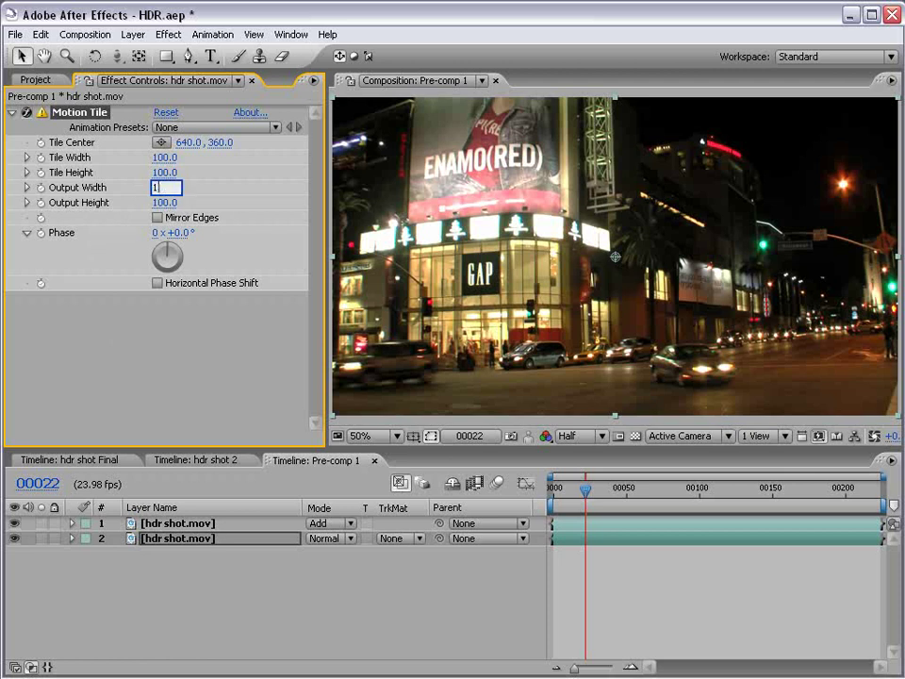
text(50)
click(169, 202)
text(1)
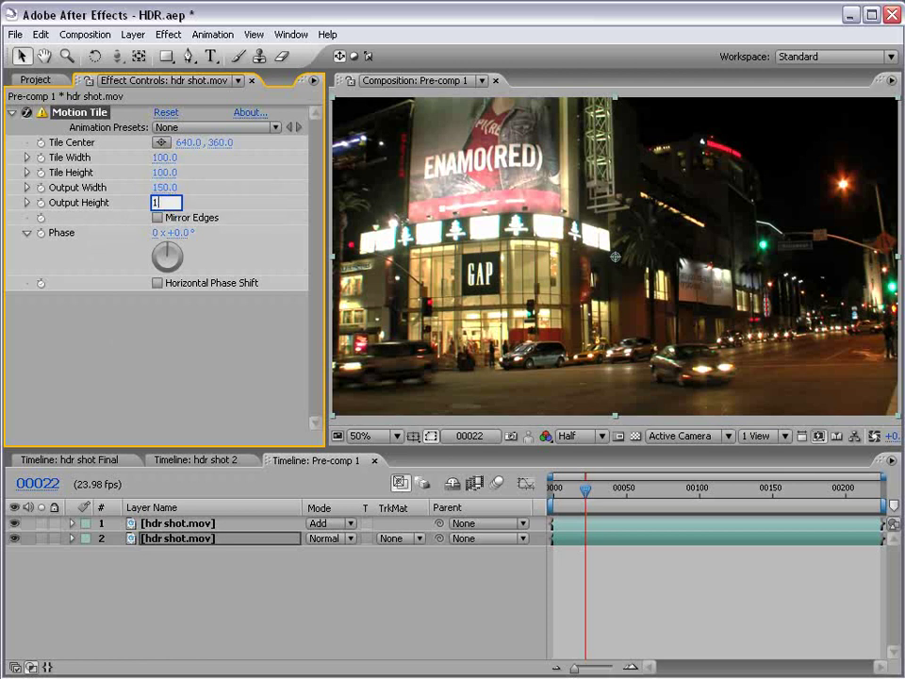
key(Return)
click(158, 219)
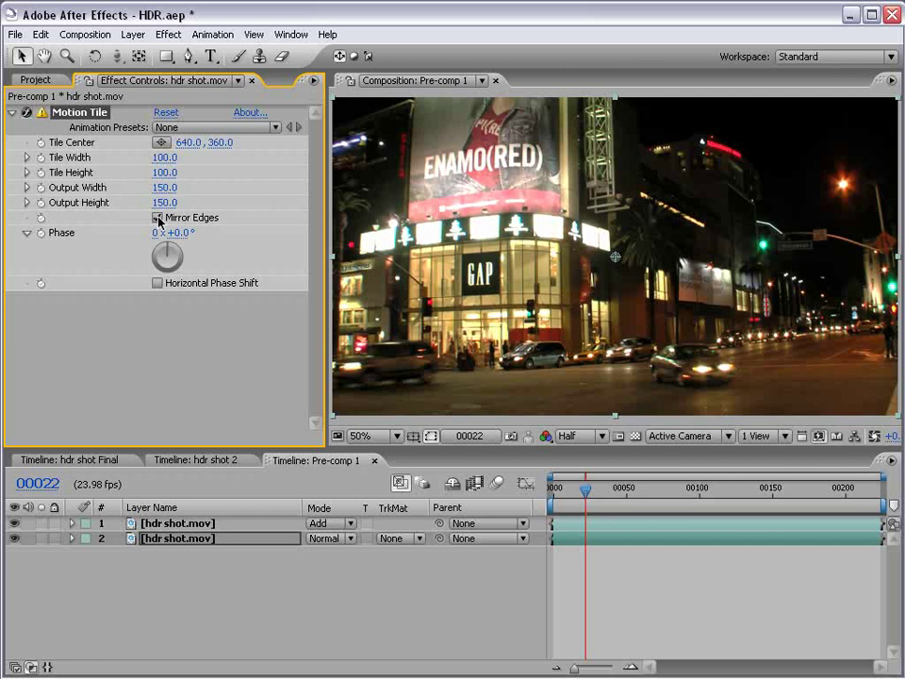
- Offset both footage layers to check the mirrored tiling, then deselect them
click(174, 524)
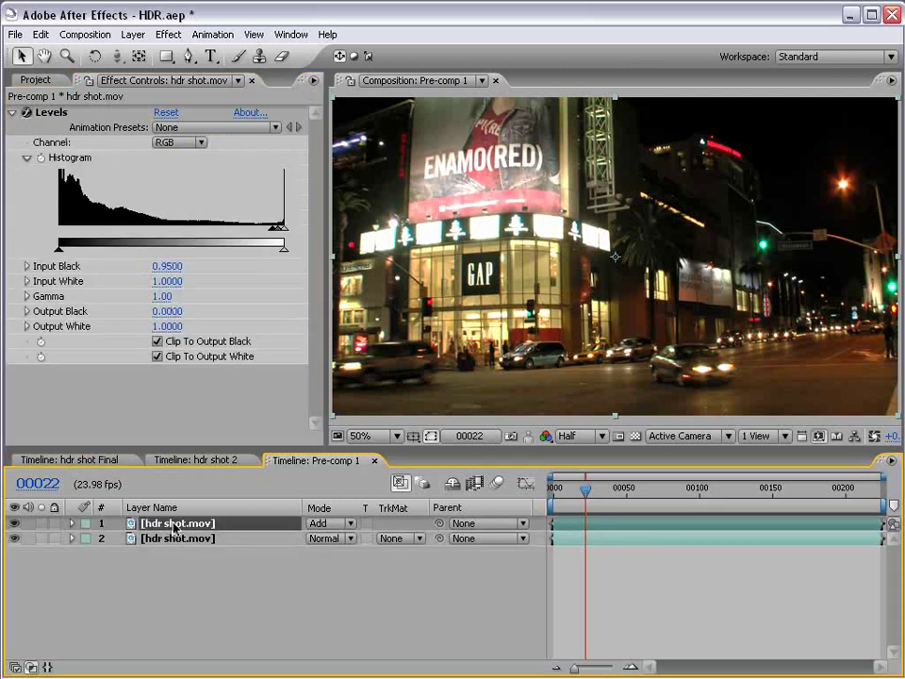
shift+click(172, 539)
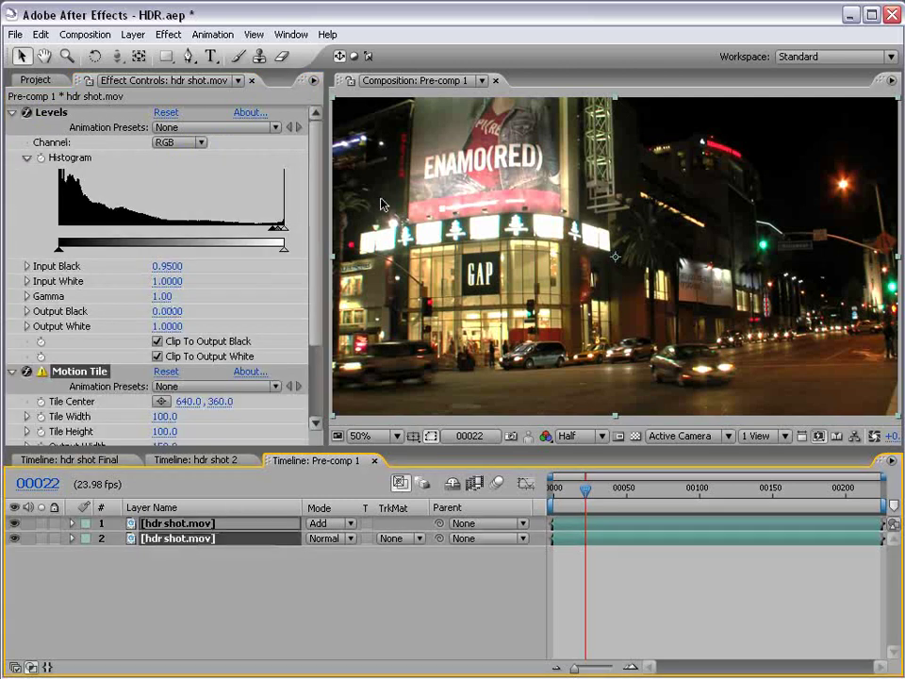
drag(384, 202, 537, 176)
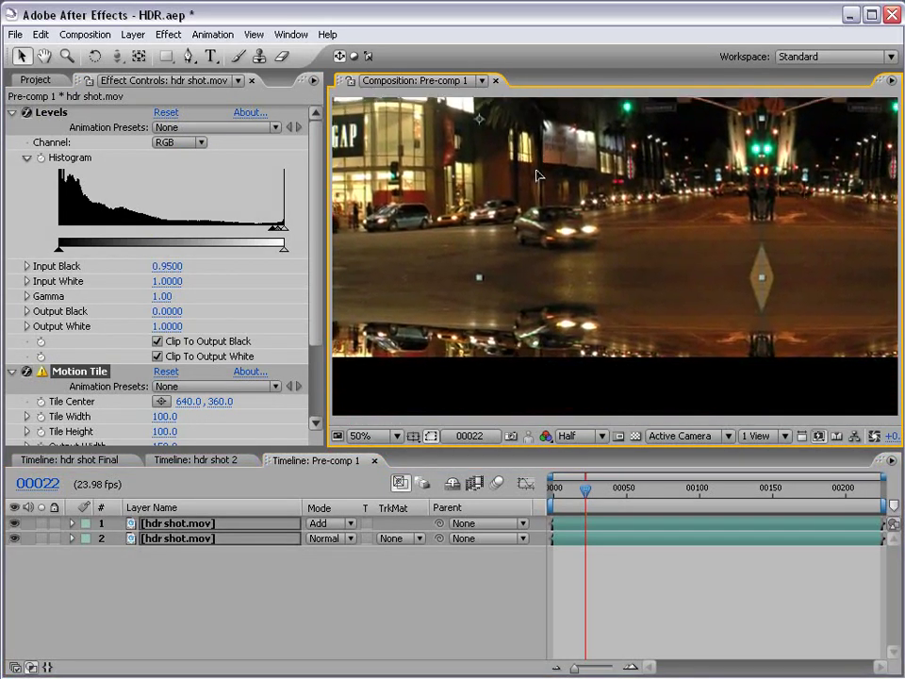
click(628, 593)
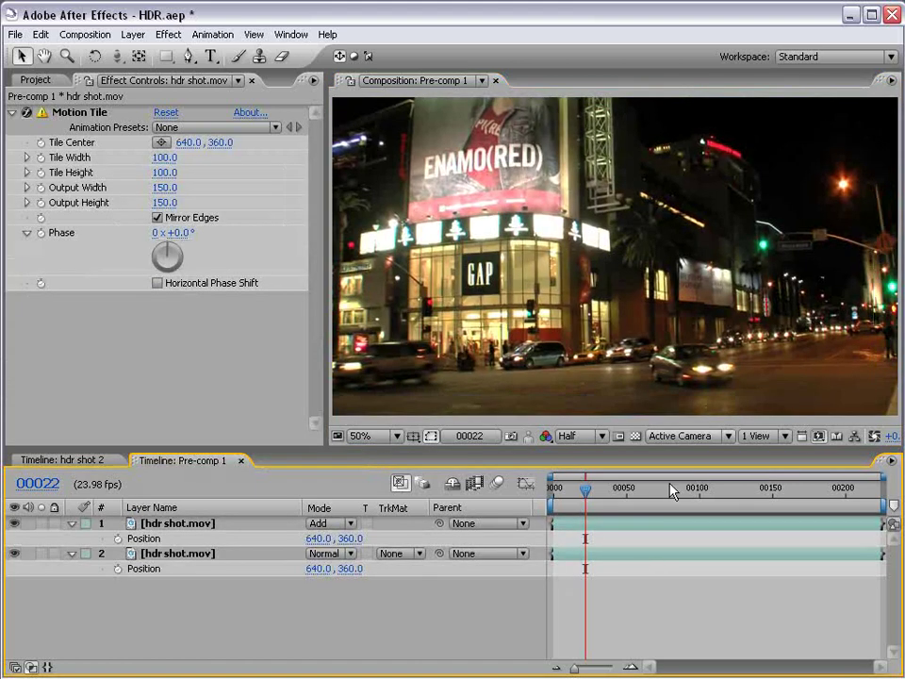
- Resize Pre-comp 1 by entering 1280*1.5 as the width, giving 1920×1080
click(87, 36)
click(98, 75)
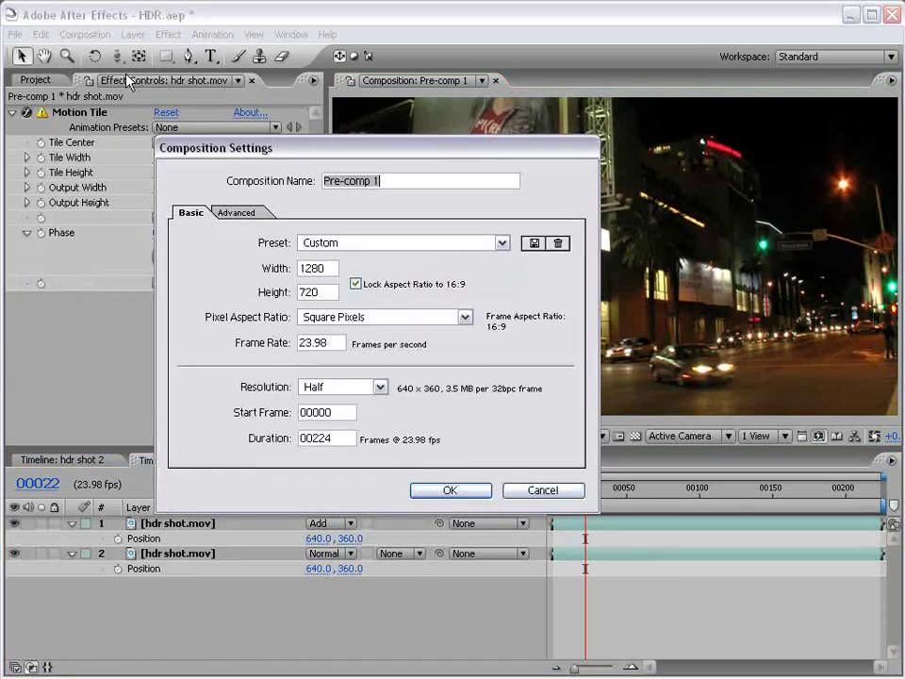
click(332, 267)
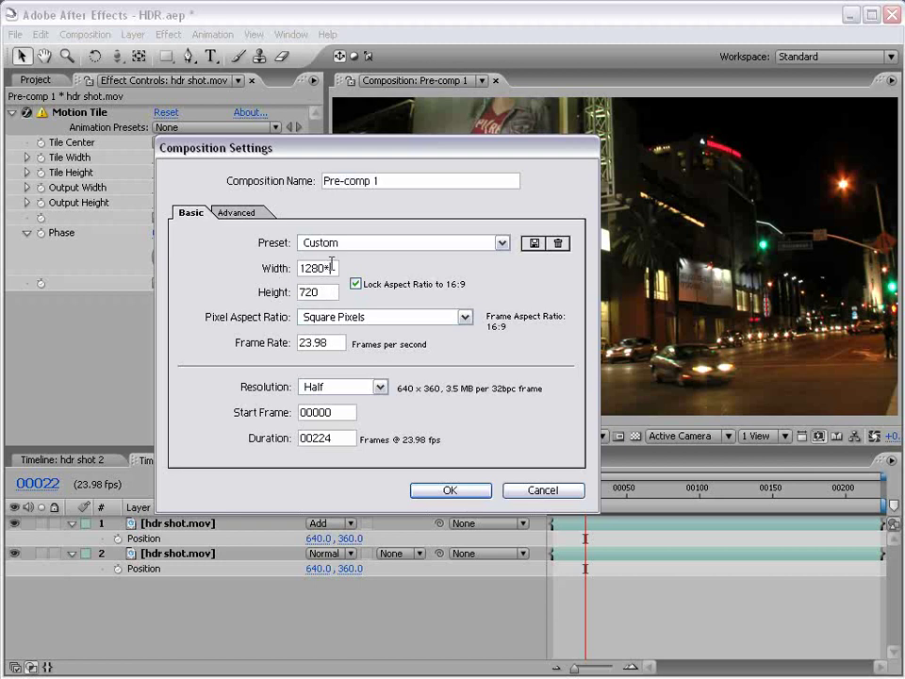
text(*1.5)
click(330, 293)
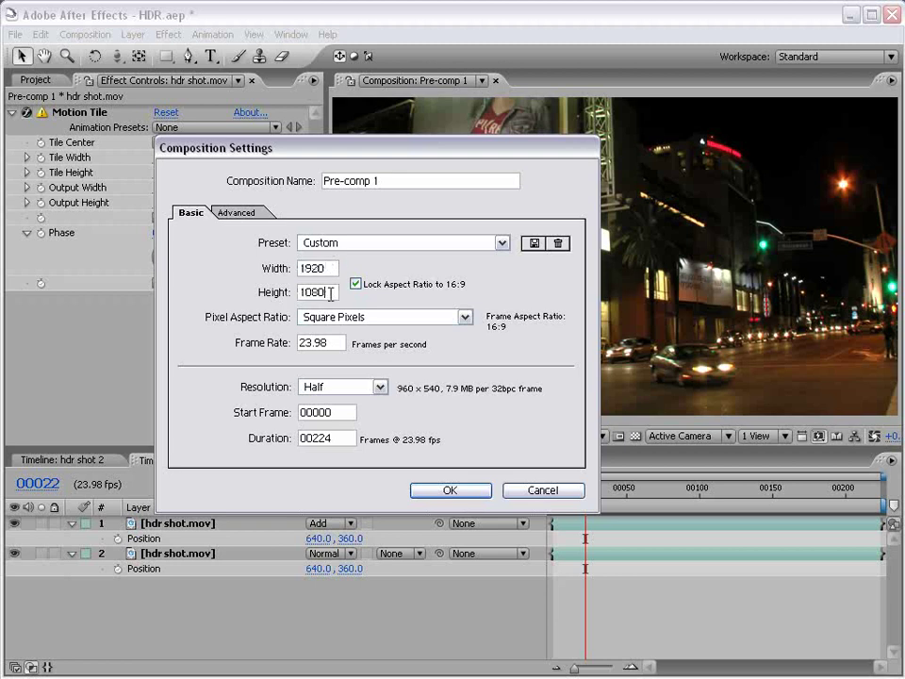
click(440, 489)
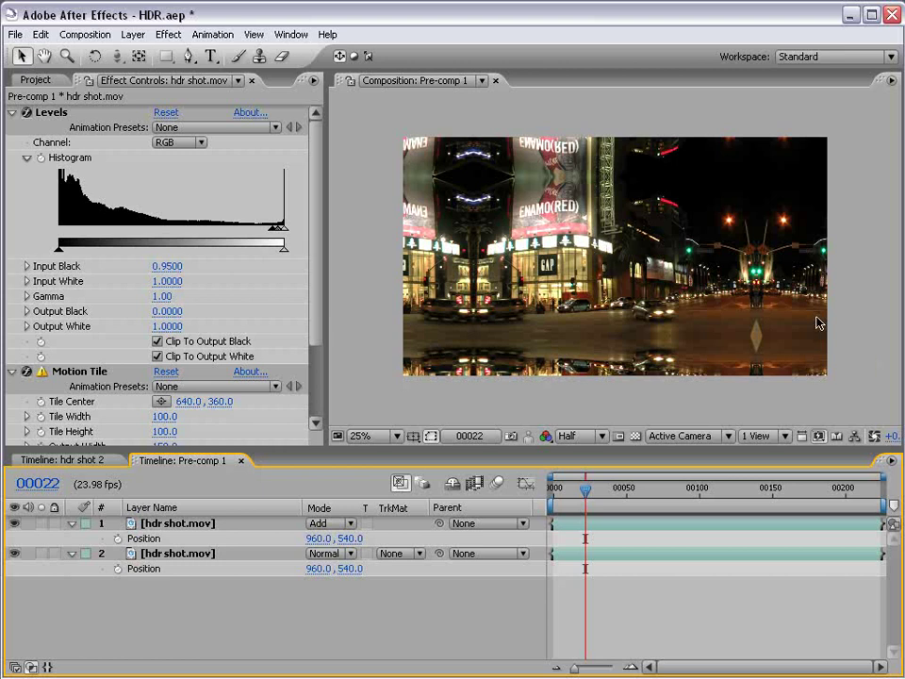
- Return to the hdr shot 2 comp, undoing an accidental move of Pre-comp 1
click(241, 461)
drag(535, 344, 509, 328)
key(ctrl+z)
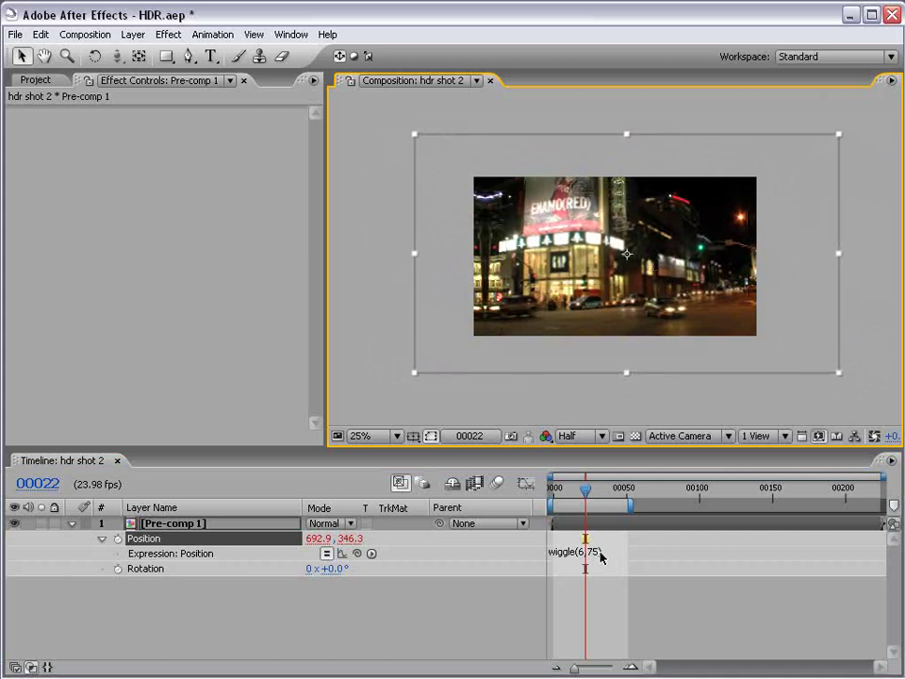
right_click(174, 536)
click(341, 617)
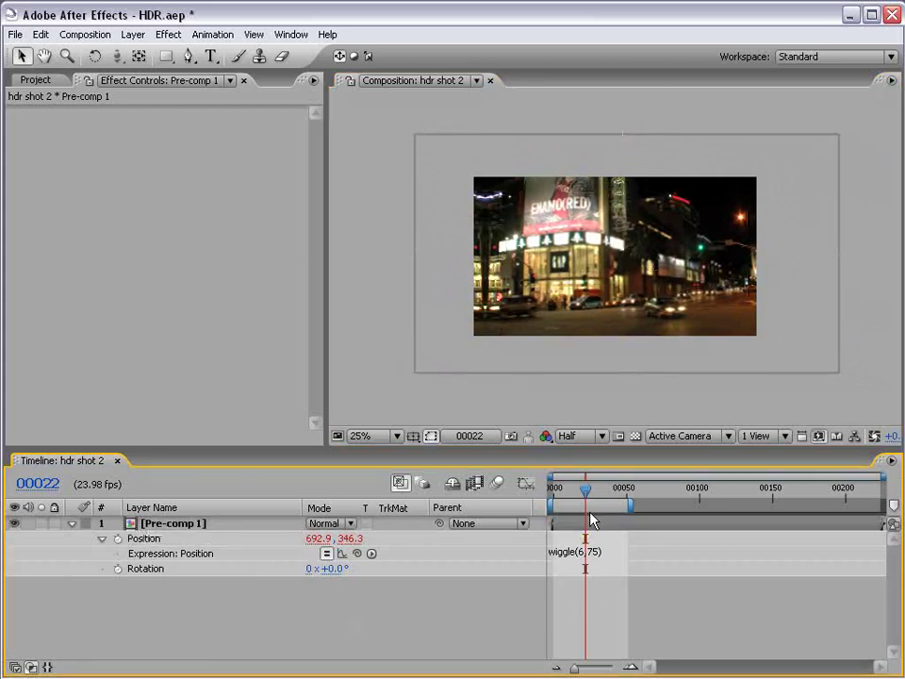
- Set the Position expression's wiggle amount to 50, giving wiggle(6,50), and preview it
key(period)
key(grave)
key(grave)
key(comma)
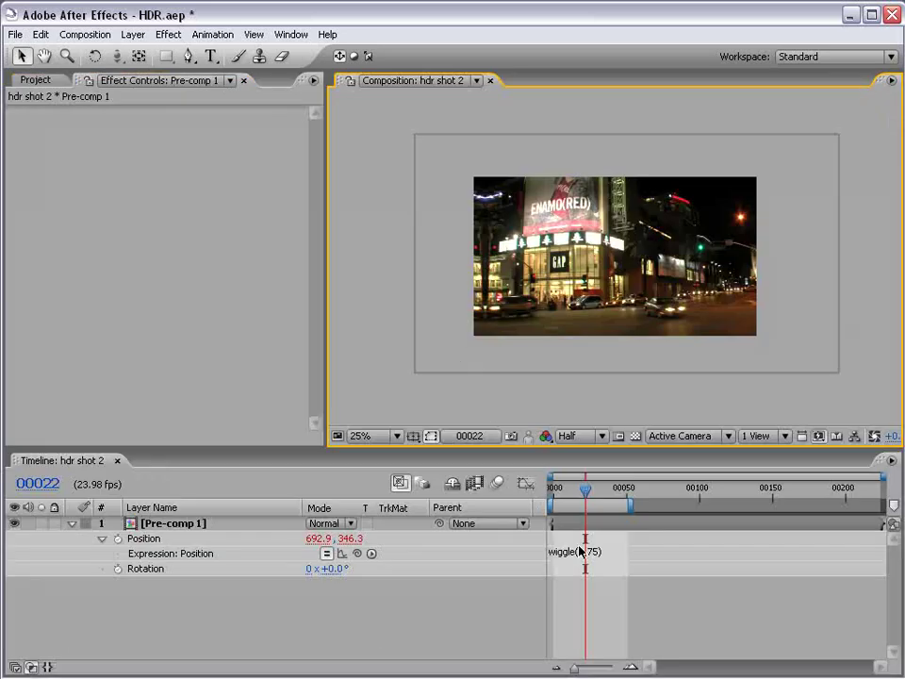
click(594, 552)
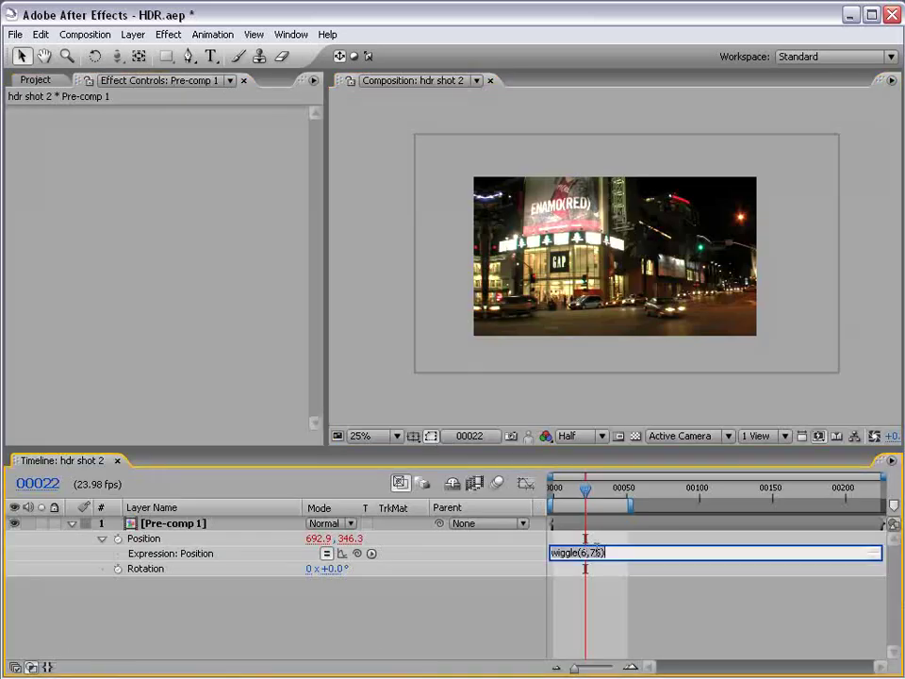
text(50)
click(646, 531)
scroll(620, 269, up, 1)
drag(621, 268, 589, 308)
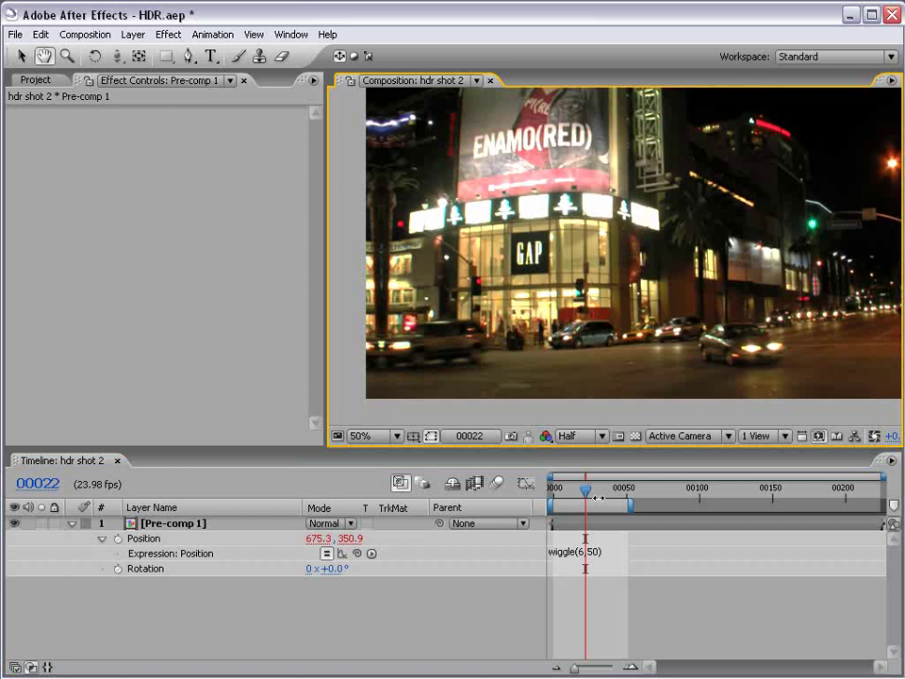
mouse_move(596, 497)
mouse_down()
mouse_move(574, 491)
mouse_move(589, 491)
mouse_up()
- Turn on motion blur for Pre-comp 1 and in the comp, then scrub to check
key(F4)
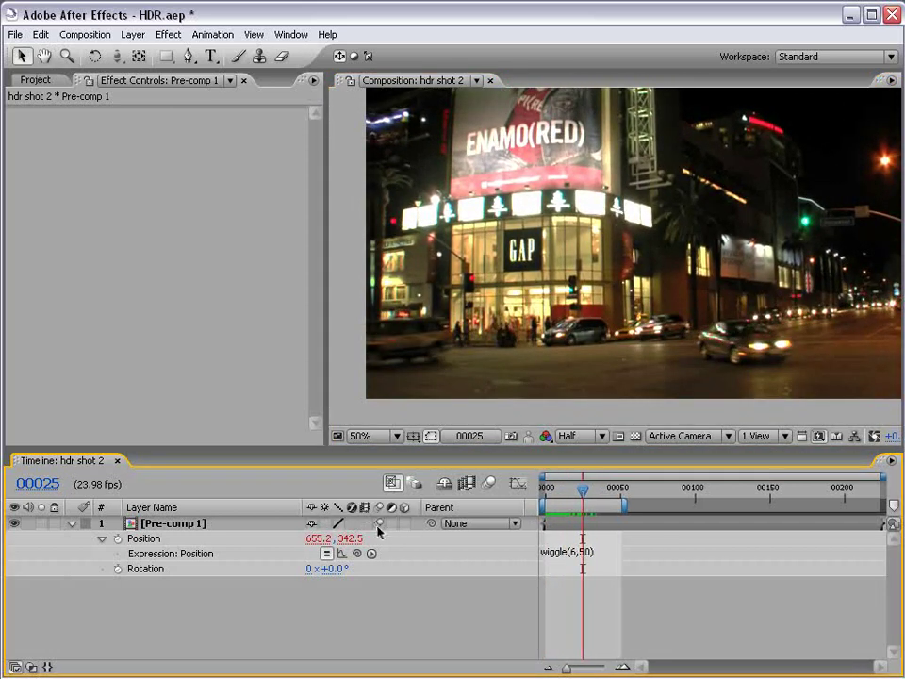
click(379, 523)
click(487, 483)
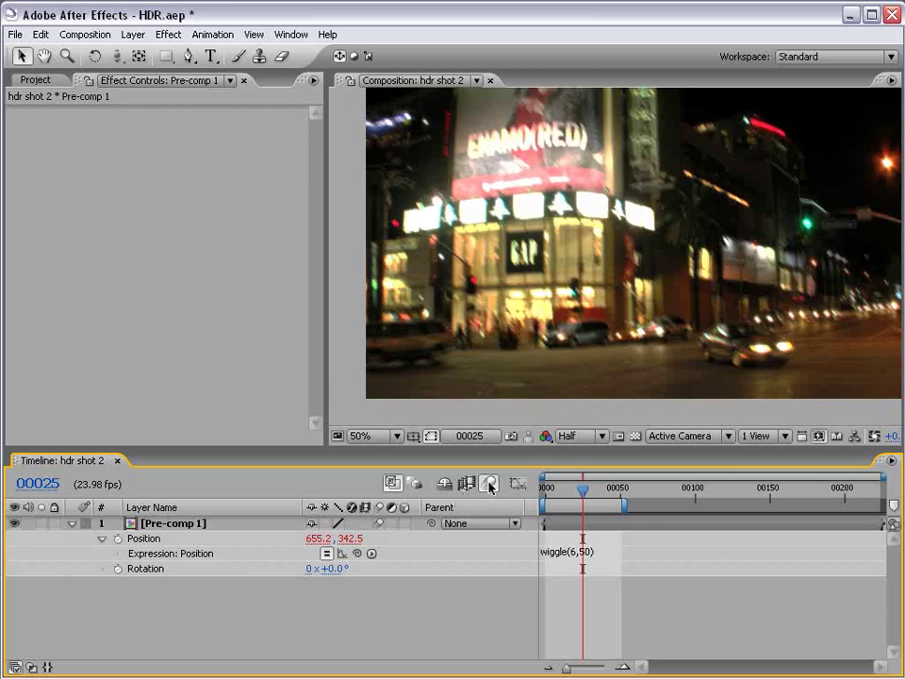
click(587, 492)
drag(587, 491, 572, 494)
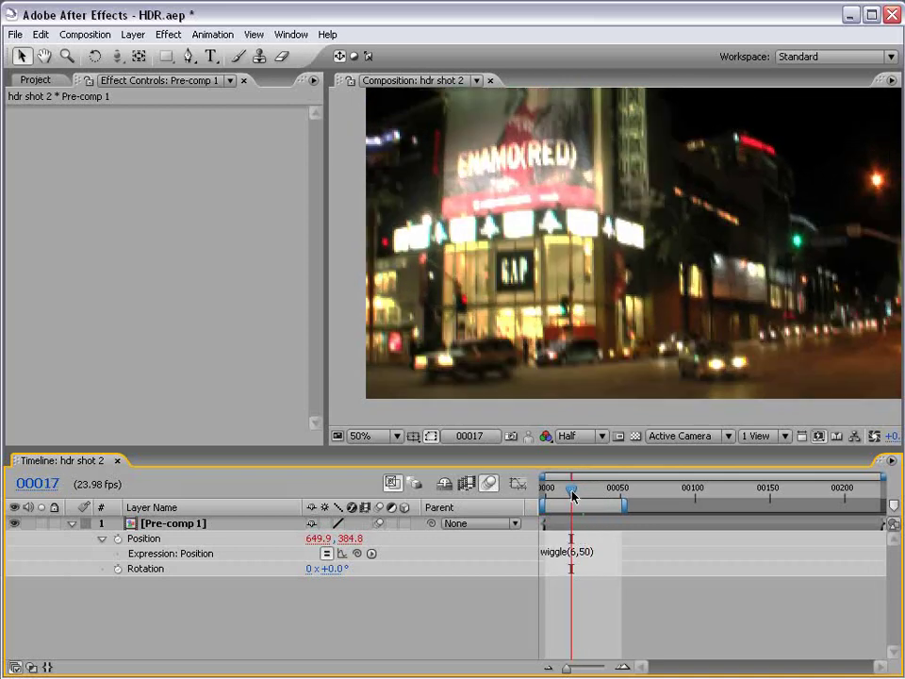
- Copy the Position wiggle(6,50) expression onto Pre-comp 1's Rotation property
click(487, 482)
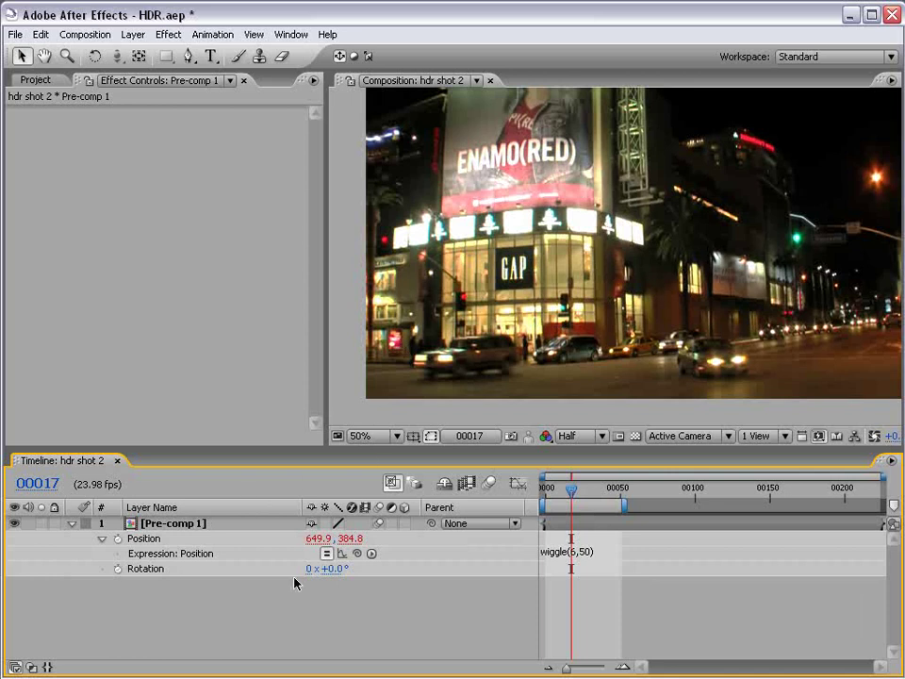
click(563, 552)
key(ctrl+c)
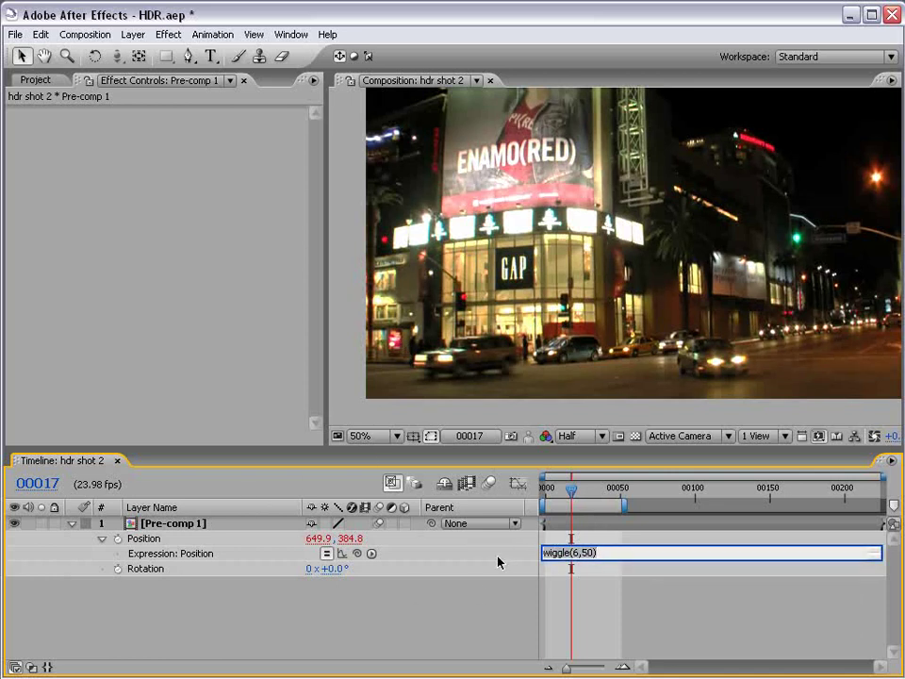
alt+click(117, 570)
key(ctrl+v)
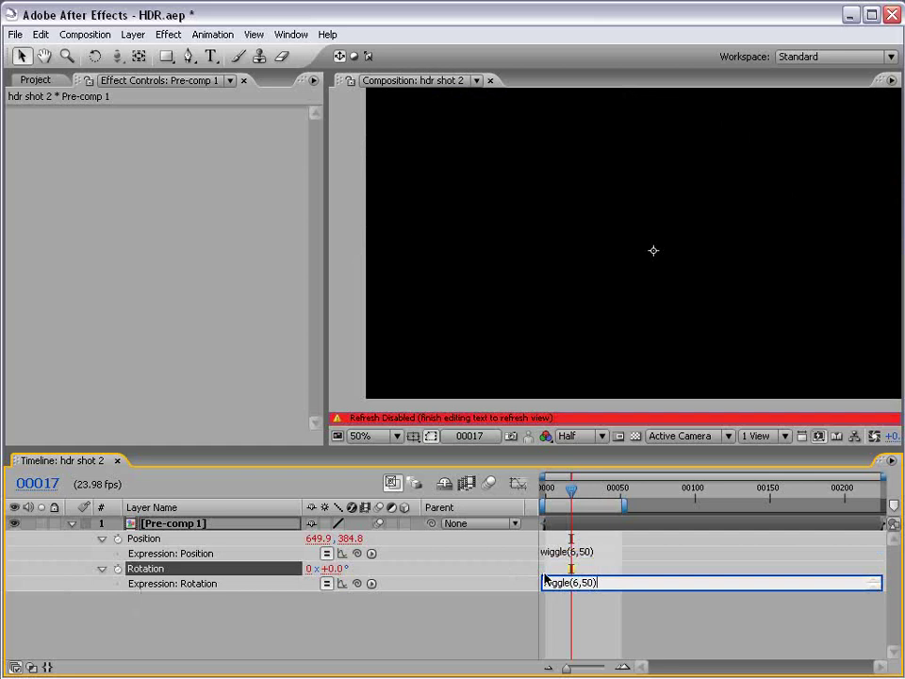
click(597, 597)
drag(572, 506, 583, 525)
- Append /40 to the Rotation wiggle expression to soften the tilt
click(603, 582)
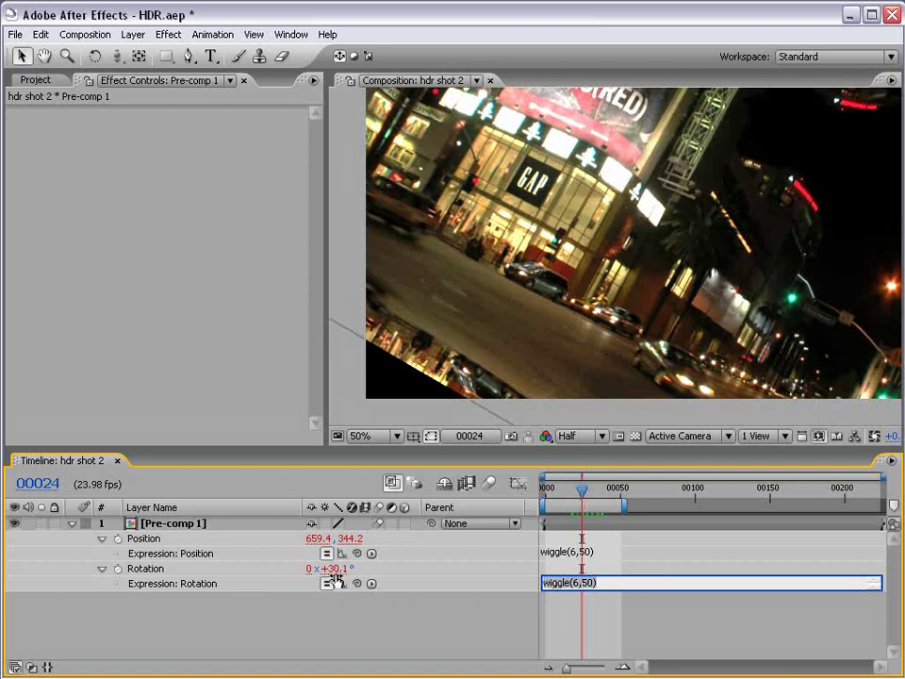
click(386, 578)
key(Page_Up)
key(Page_Up)
key(Page_Up)
key(Page_Up)
key(Page_Up)
key(Page_Up)
key(Page_Up)
key(Page_Up)
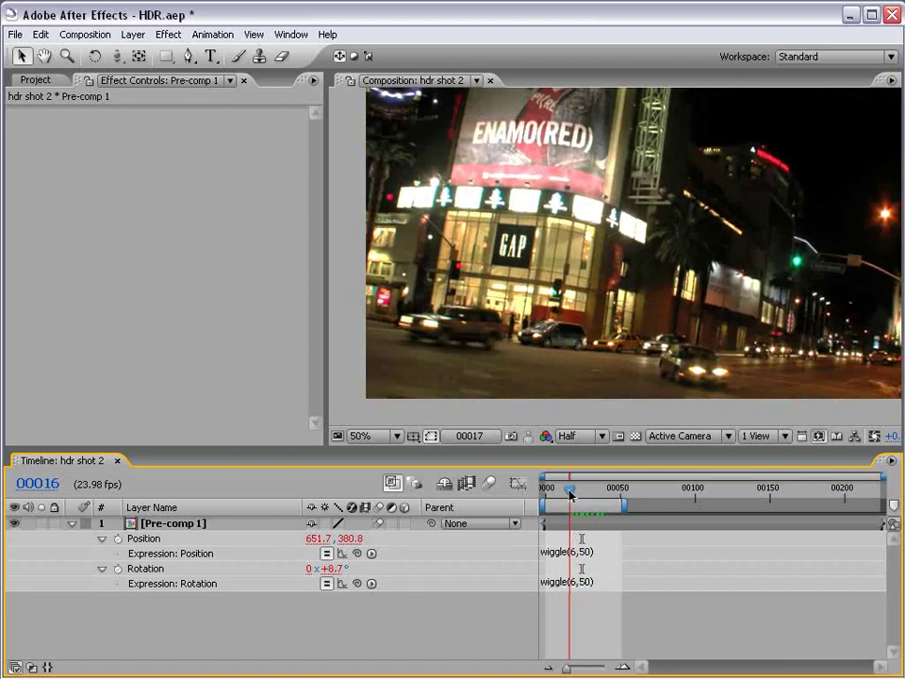
key(Page_Up)
key(Page_Up)
key(Page_Up)
key(Page_Up)
key(Page_Up)
key(Page_Up)
key(Page_Up)
key(Page_Up)
key(Page_Up)
key(Page_Up)
key(Page_Up)
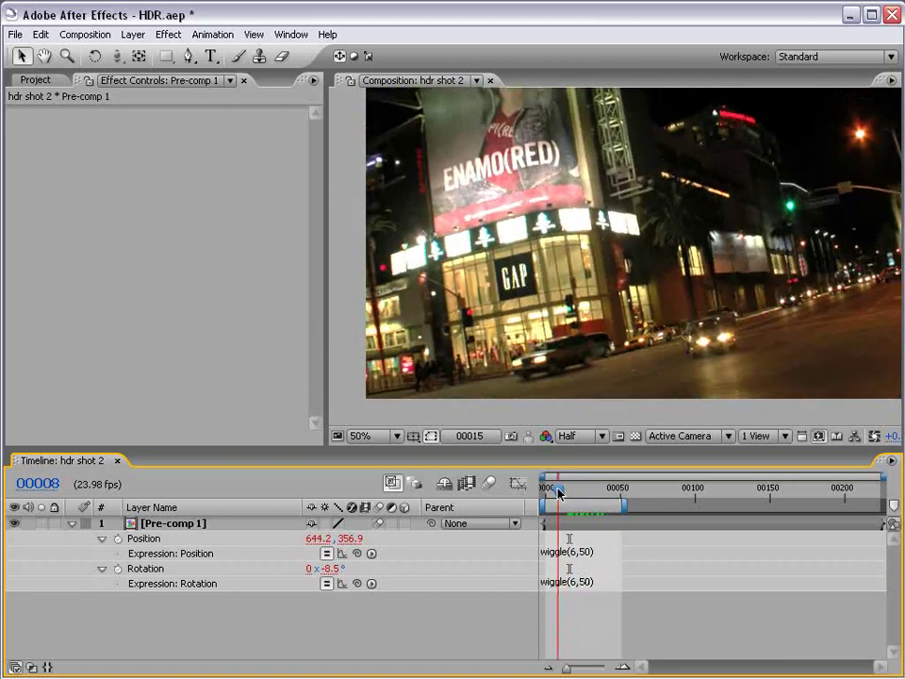
key(Page_Down)
key(Page_Down)
key(Page_Down)
key(Page_Down)
key(Page_Down)
key(Page_Down)
key(Page_Down)
key(Page_Down)
key(Page_Down)
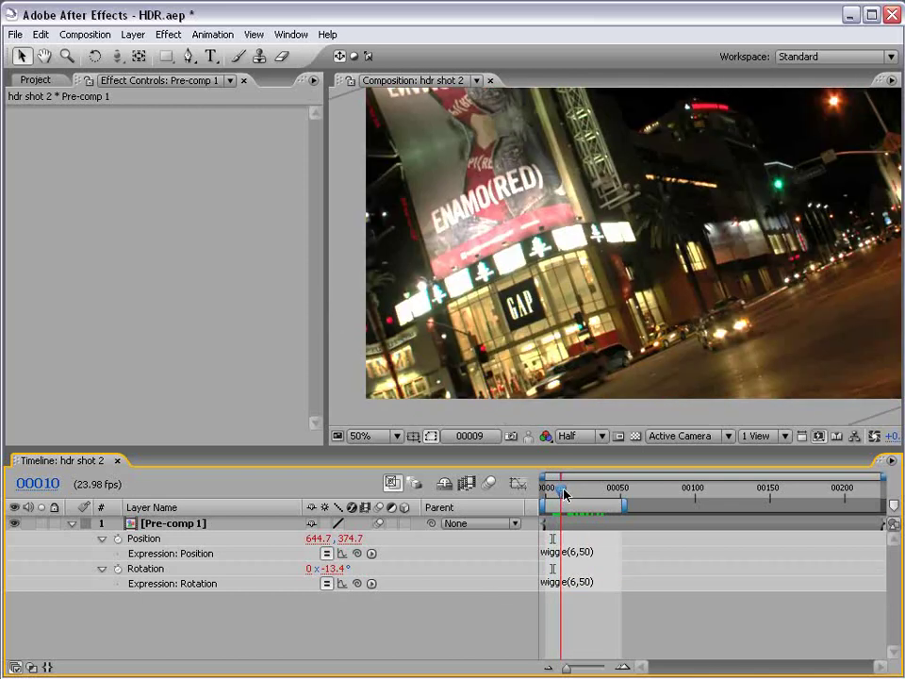
click(608, 582)
click(613, 582)
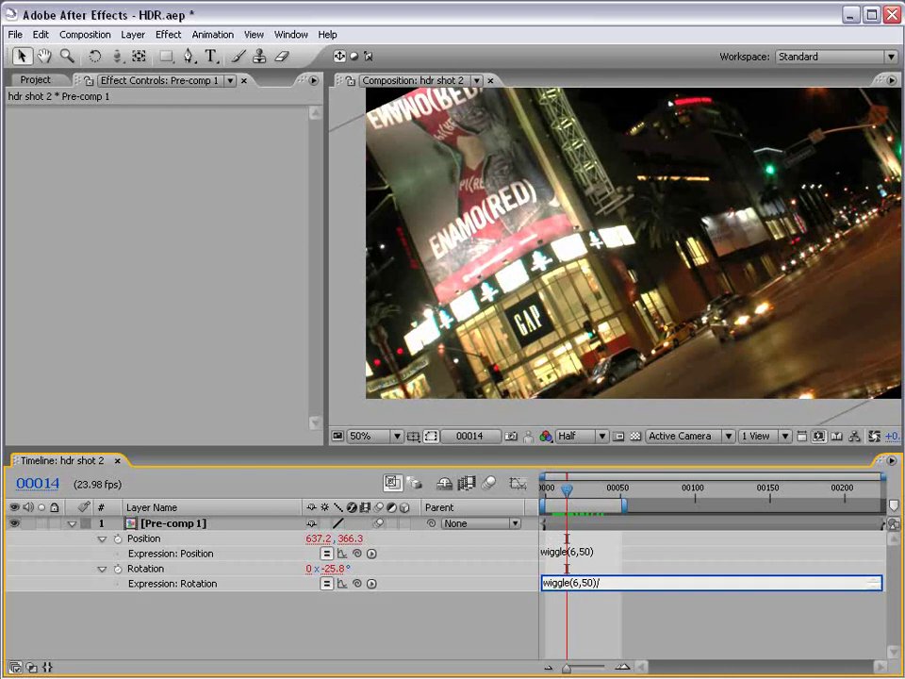
text(/40)
key(KP_Enter)
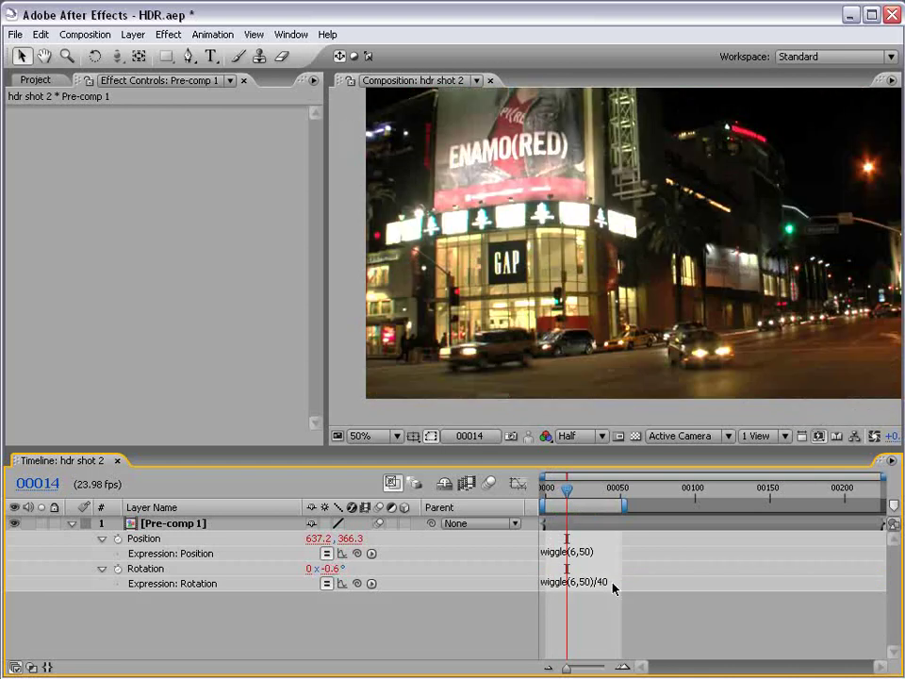
mouse_move(567, 489)
mouse_down()
mouse_move(591, 491)
mouse_move(581, 493)
mouse_up()
- Change the Rotation divisor to 25, making it wiggle(6,50)/25, and preview the shake
click(614, 583)
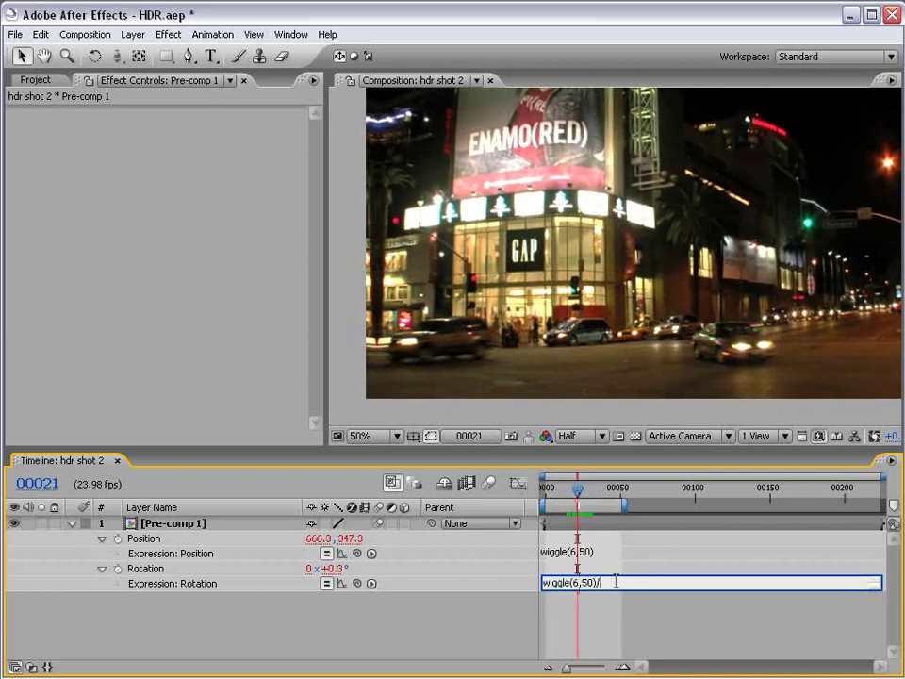
text(25)
key(KP_Enter)
click(570, 489)
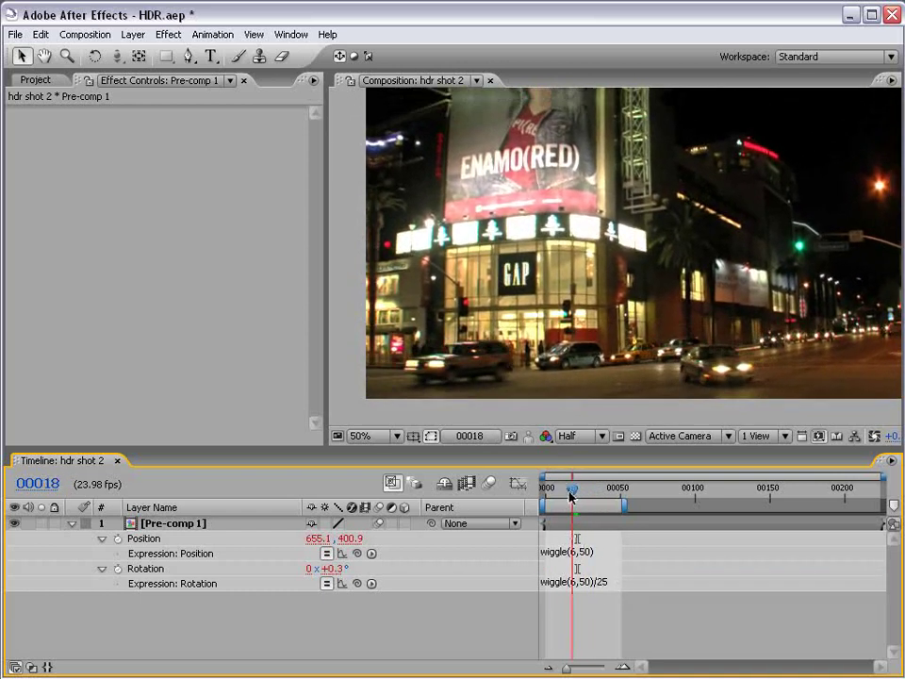
drag(570, 492, 593, 493)
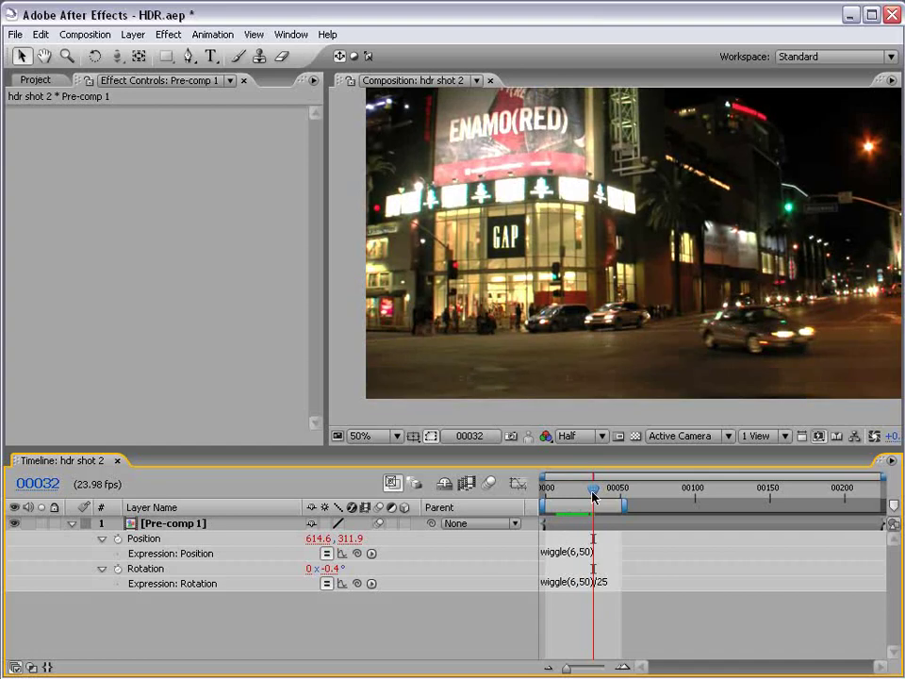
drag(593, 494, 543, 494)
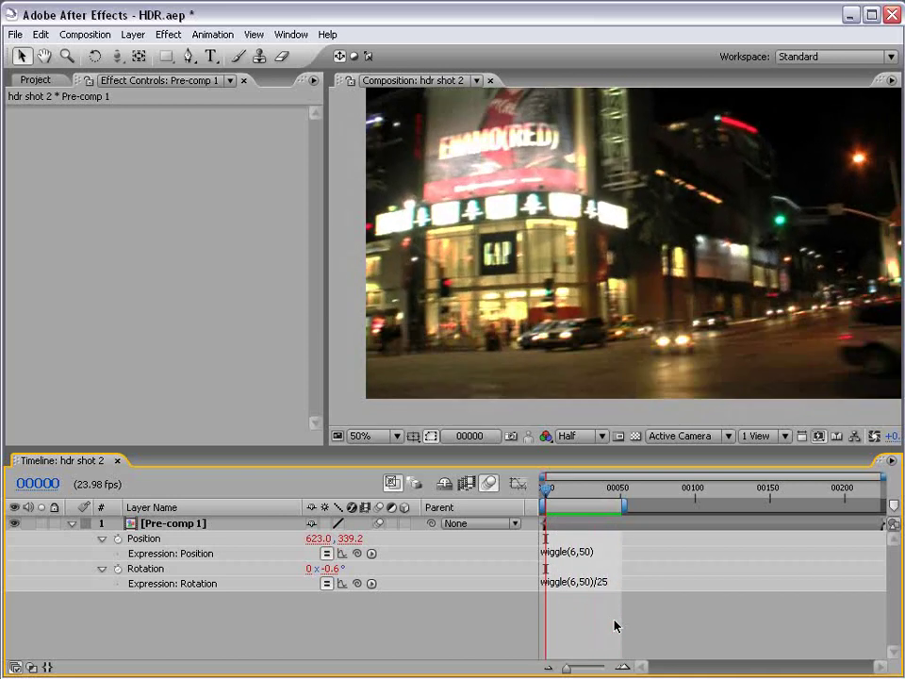
- Review the Position and Rotation expressions unchanged and reselect the Pre-comp 1 layer
click(571, 552)
click(602, 596)
mouse_move(545, 487)
mouse_down()
mouse_move(616, 491)
mouse_move(545, 490)
mouse_up()
click(580, 551)
click(556, 581)
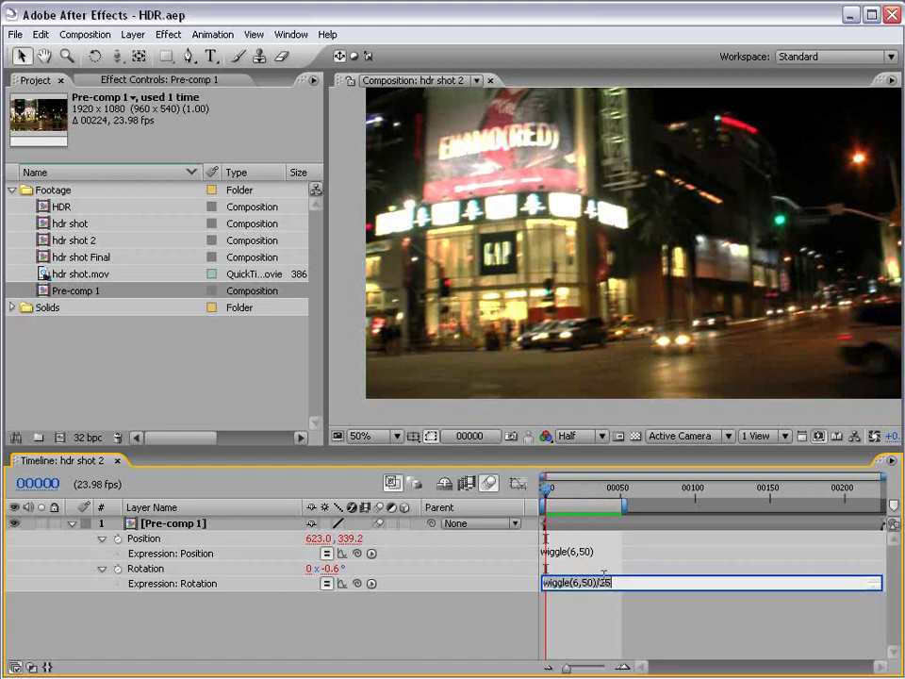
click(613, 613)
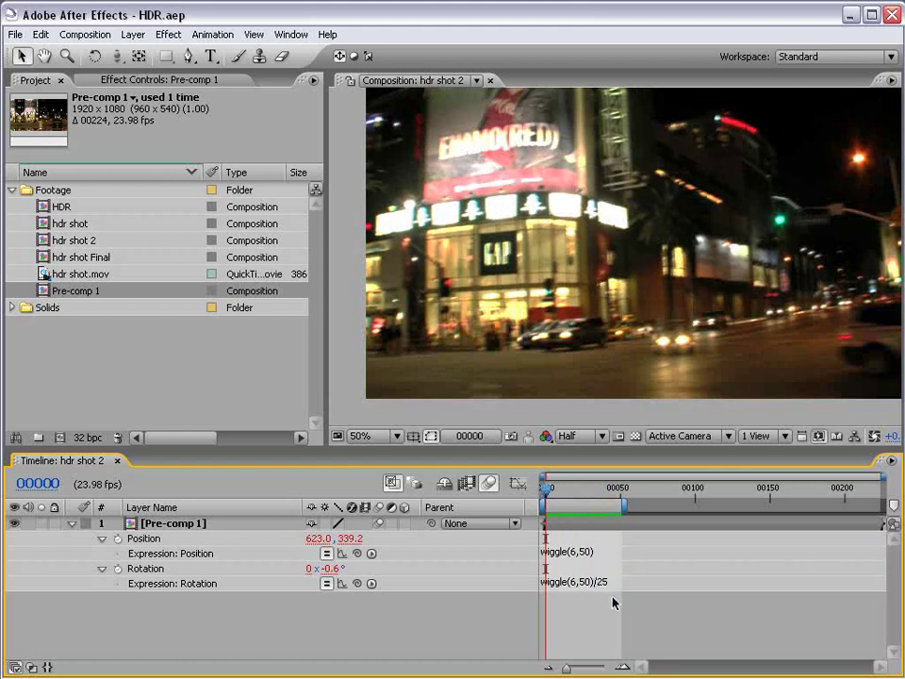
click(606, 525)
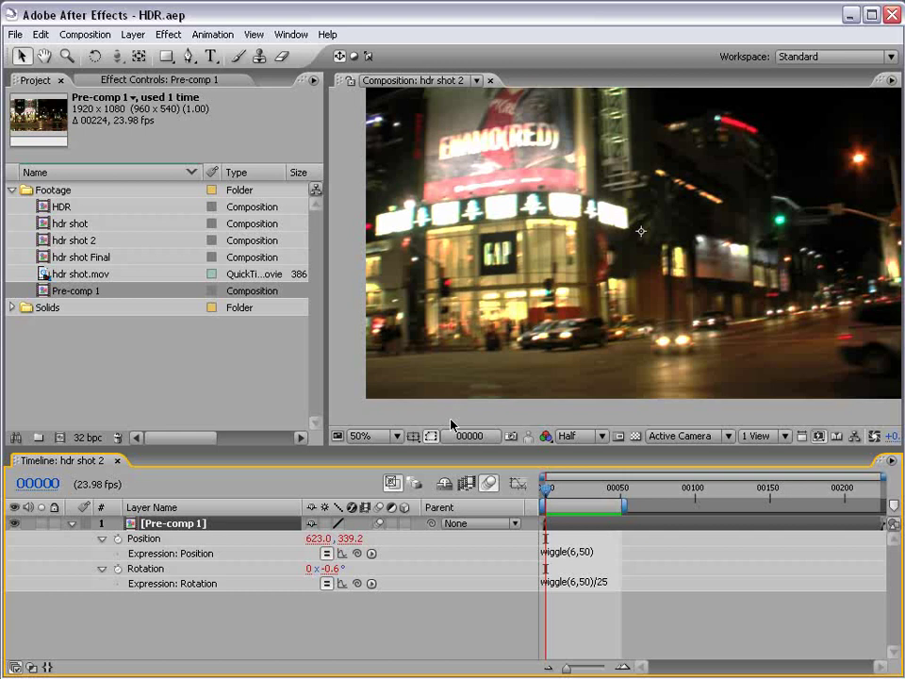
- Add a Slider Control effect to the Pre-comp 1 layer
click(168, 34)
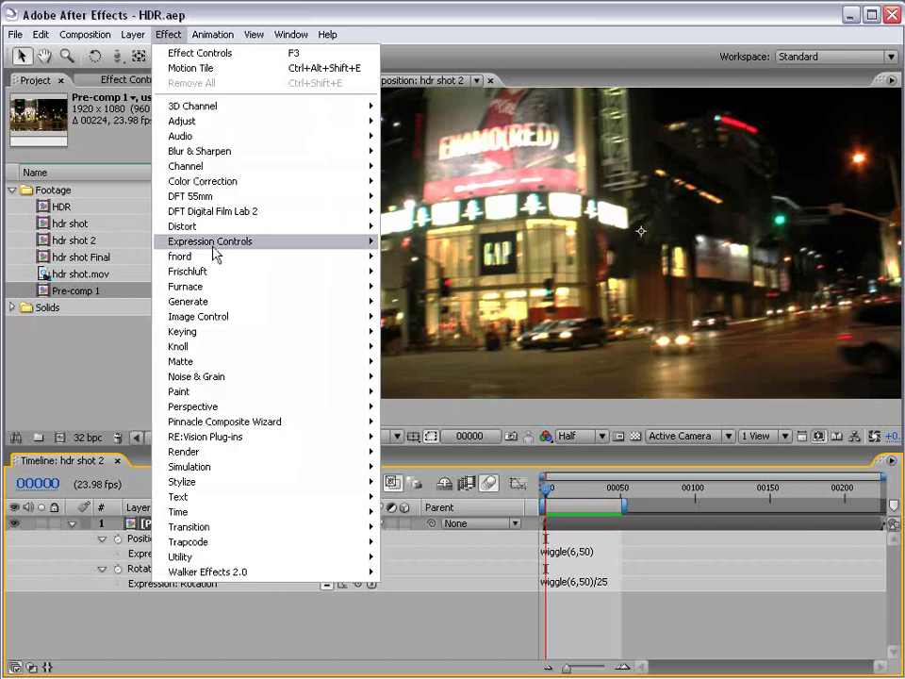
mouse_move(214, 247)
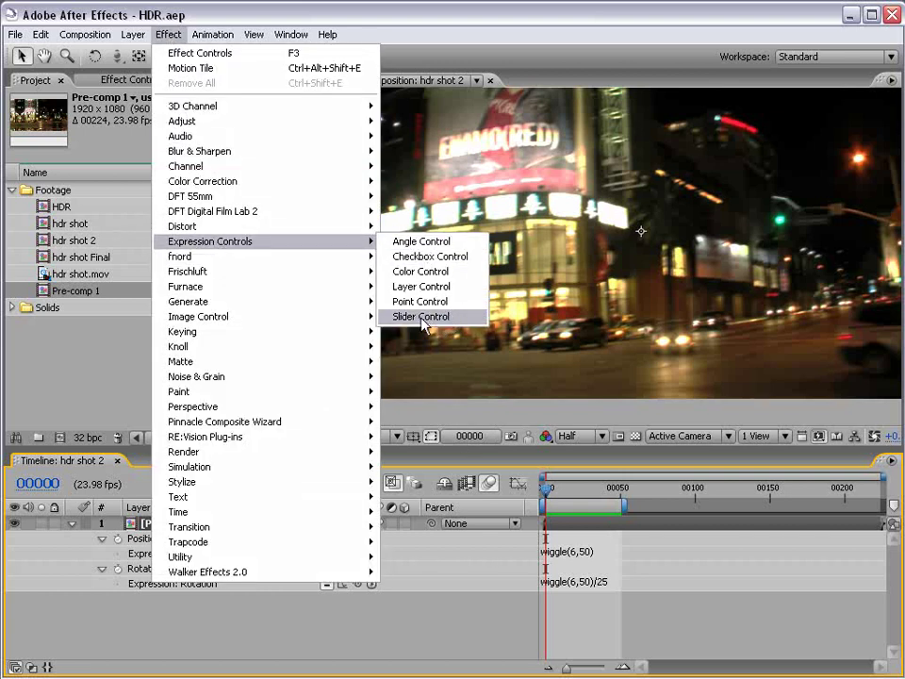
click(451, 319)
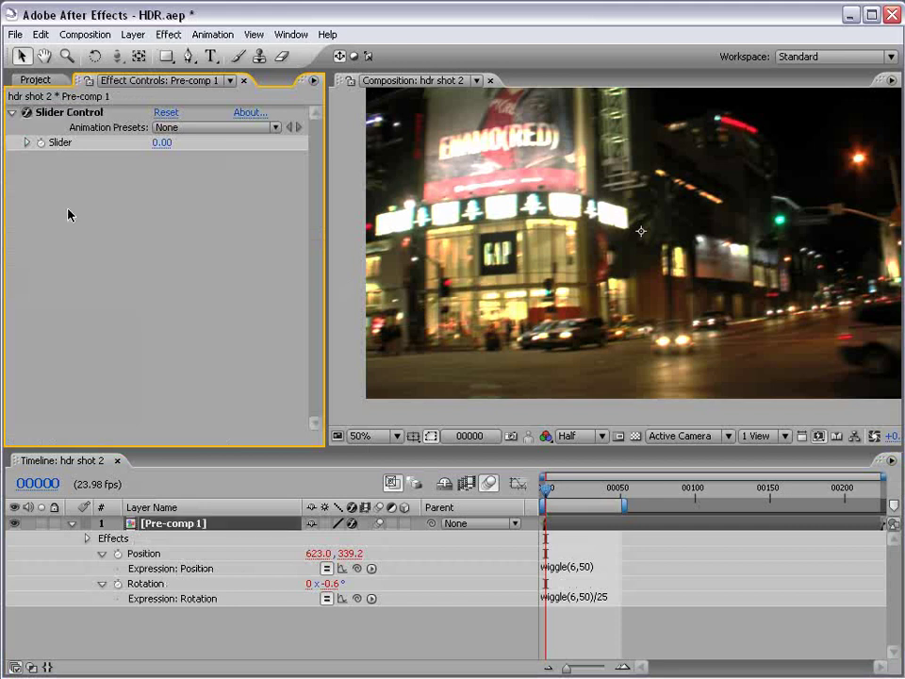
click(62, 113)
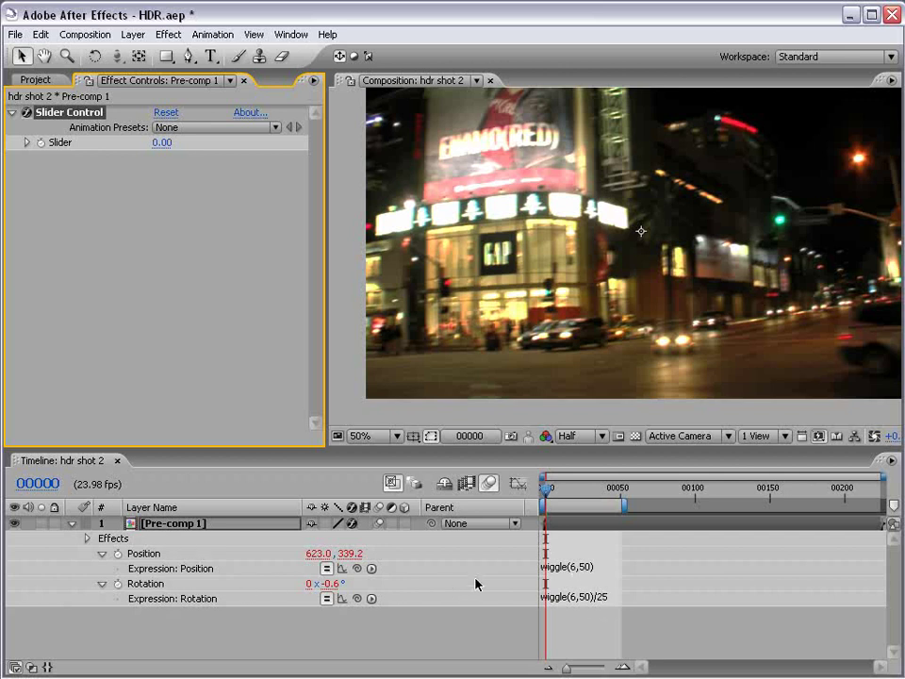
- Replace the Position wiggle's 50 with a pick-whip link to the Slider
click(584, 567)
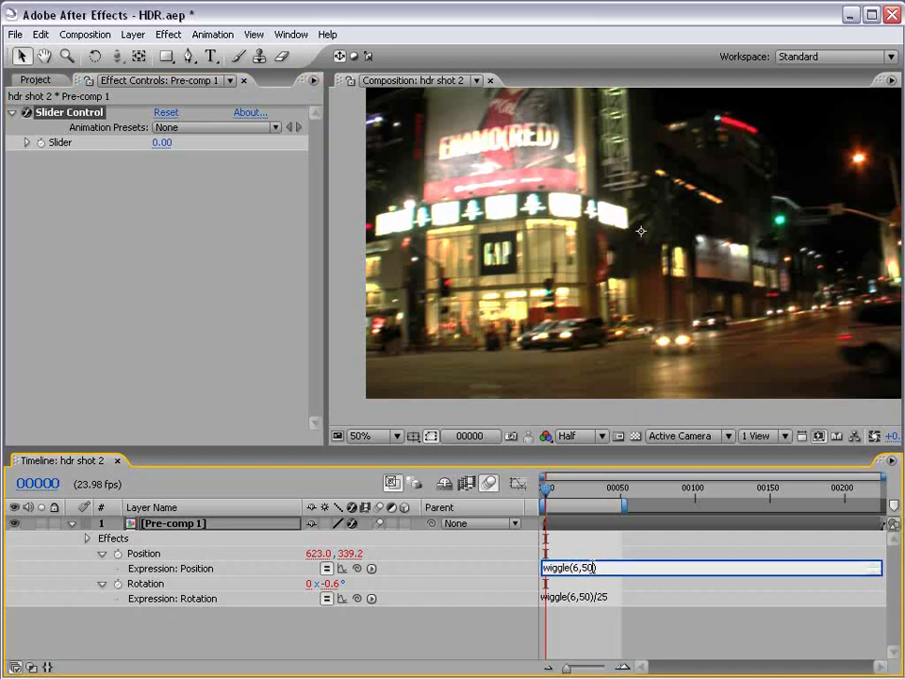
key(BackSpace)
key(BackSpace)
key(BackSpace)
drag(357, 569, 66, 147)
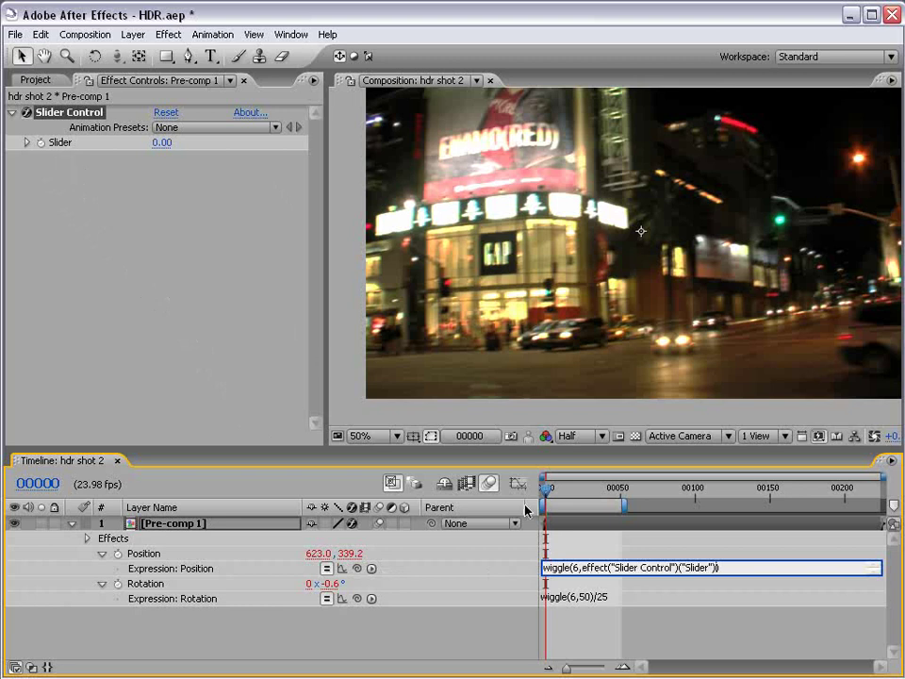
click(592, 597)
- Link the Rotation wiggle's amount to the Slider too, then scrub to check
double_click(590, 597)
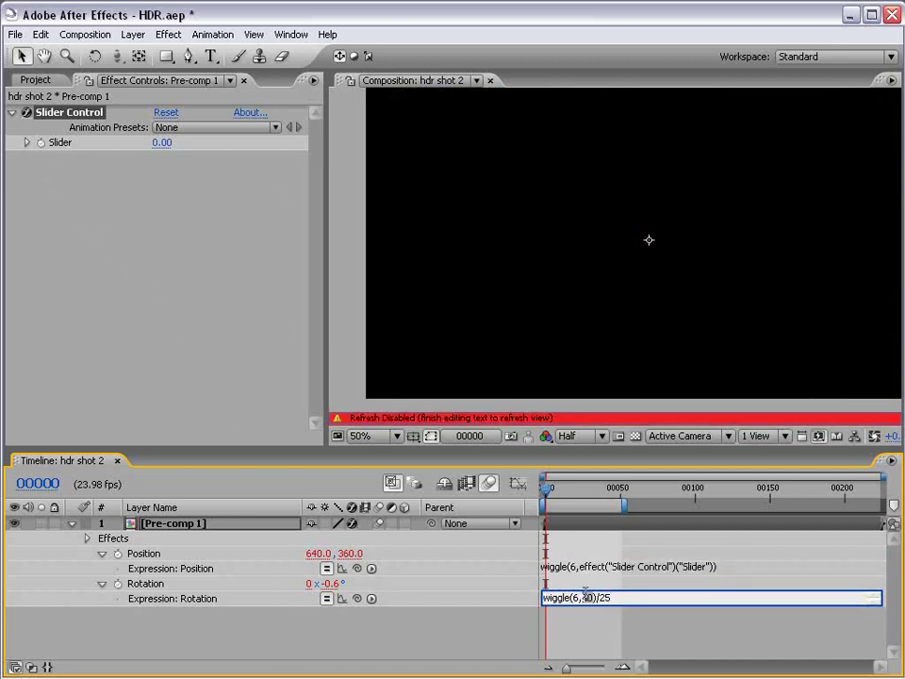
drag(357, 599, 68, 144)
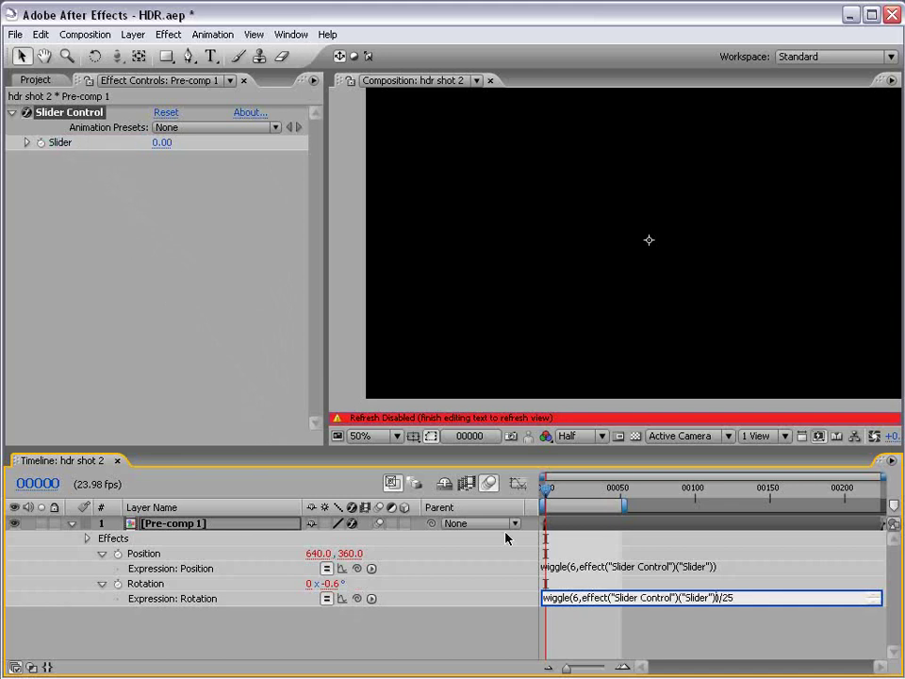
click(606, 636)
click(558, 492)
drag(558, 496, 578, 500)
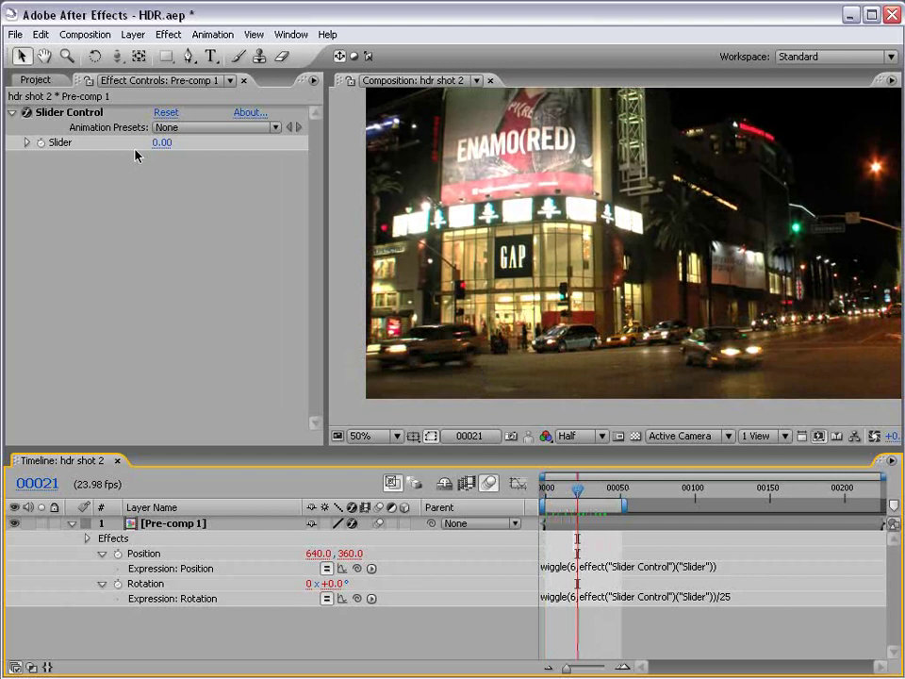
- Rename the Slider Control effect to Amount2ShakeIT
click(66, 114)
key(Return)
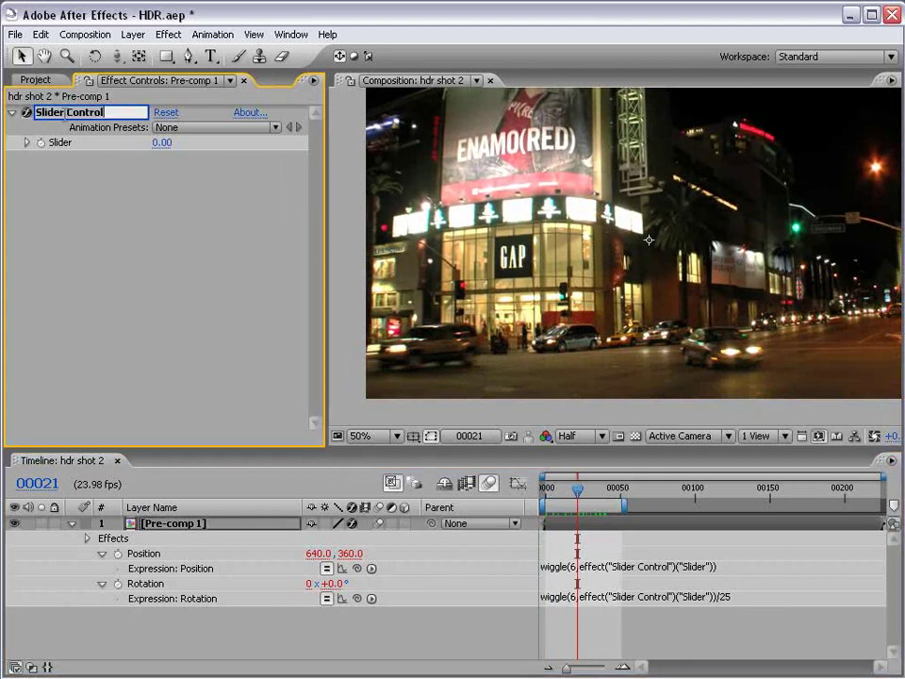
text(Am)
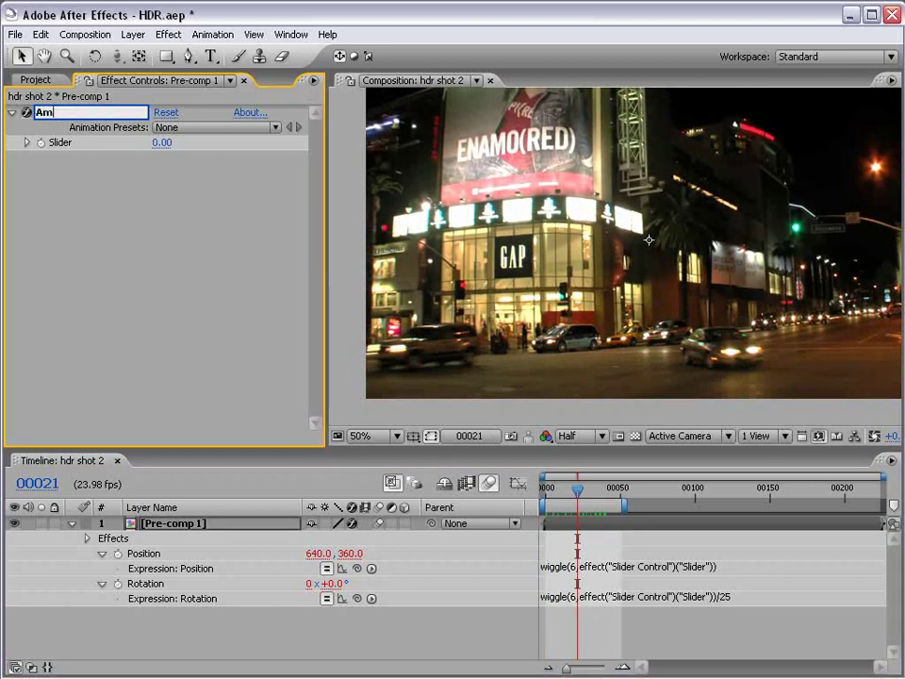
text(ount2ShakeIT)
click(373, 620)
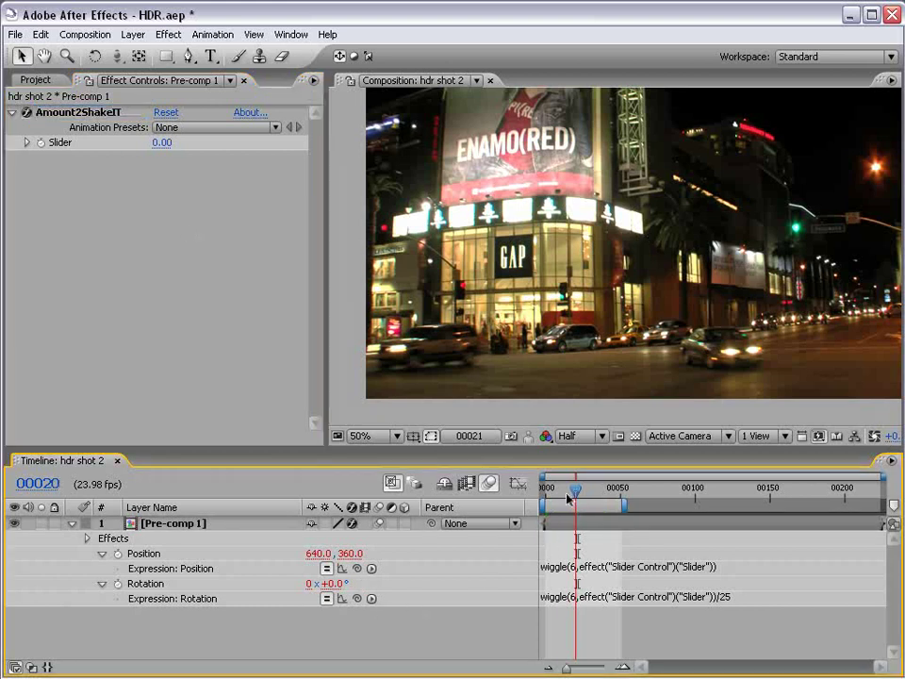
- Keyframe the Amount2ShakeIT Slider at 60 on frame 00012
mouse_move(563, 494)
mouse_down()
mouse_move(547, 497)
mouse_move(556, 497)
mouse_up()
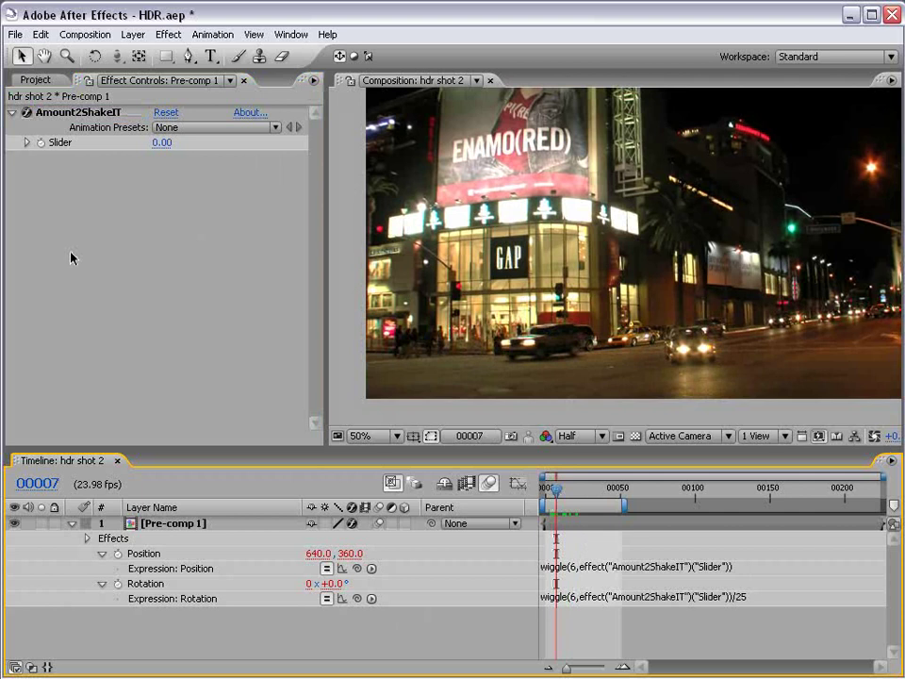
click(41, 148)
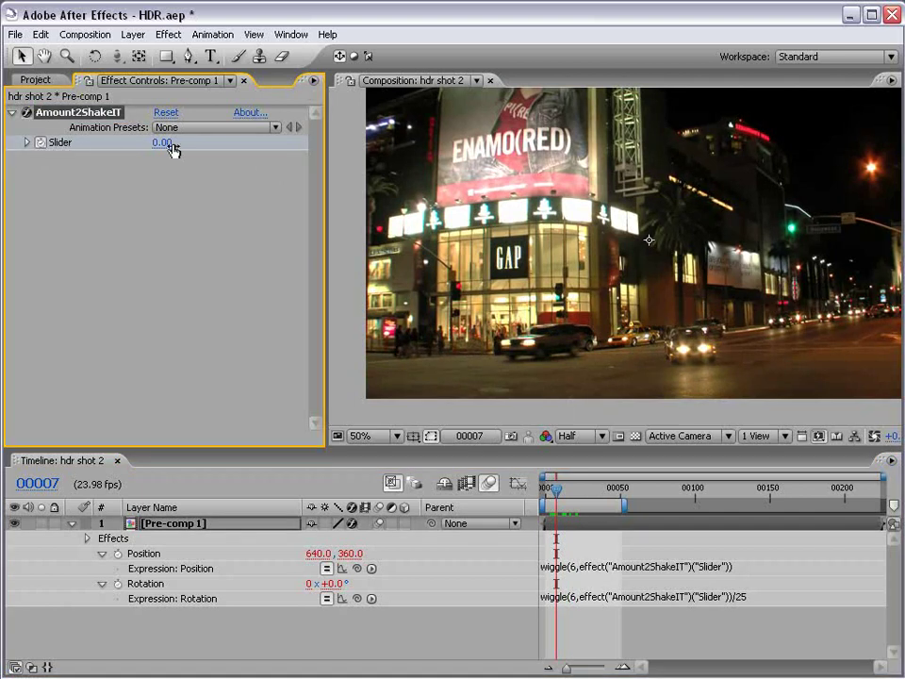
drag(549, 491, 565, 491)
key(u)
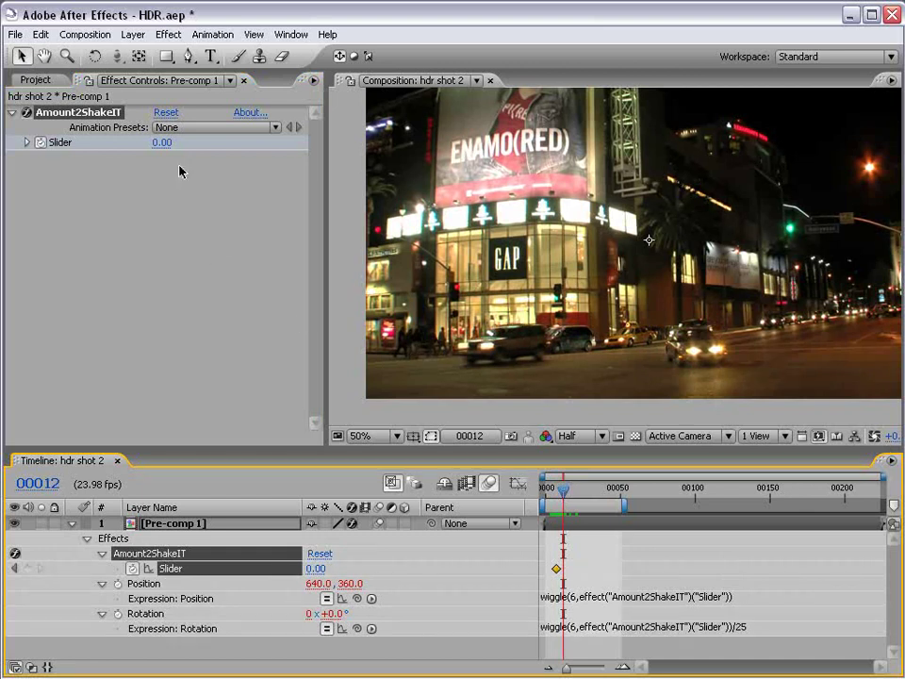
click(160, 144)
text(60)
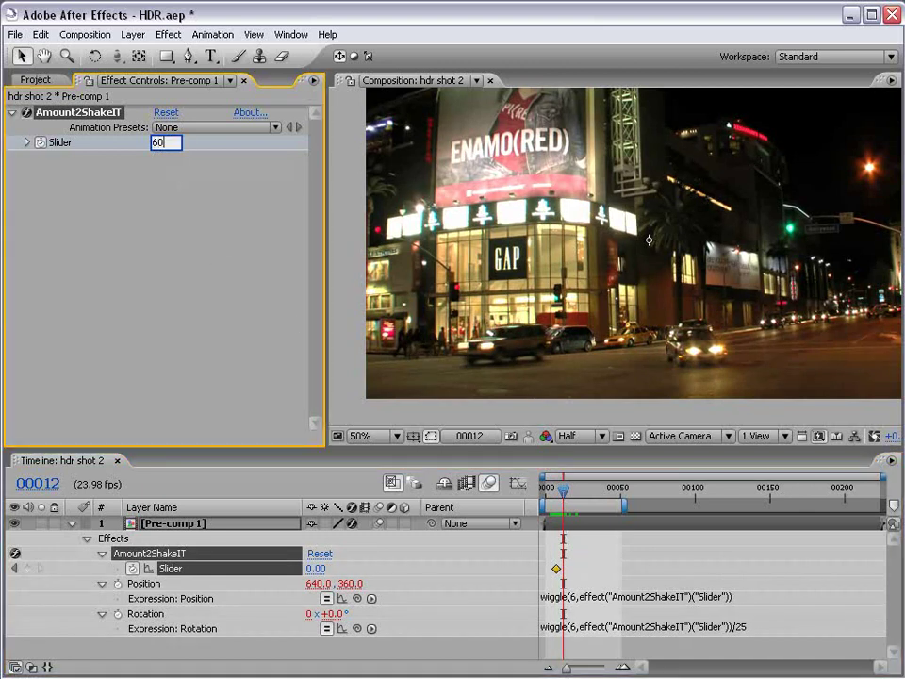
key(Return)
- Add Slider keyframes with a higher amount at frame 00025 and 0 at frame 00033
drag(575, 492, 582, 491)
drag(161, 142, 175, 142)
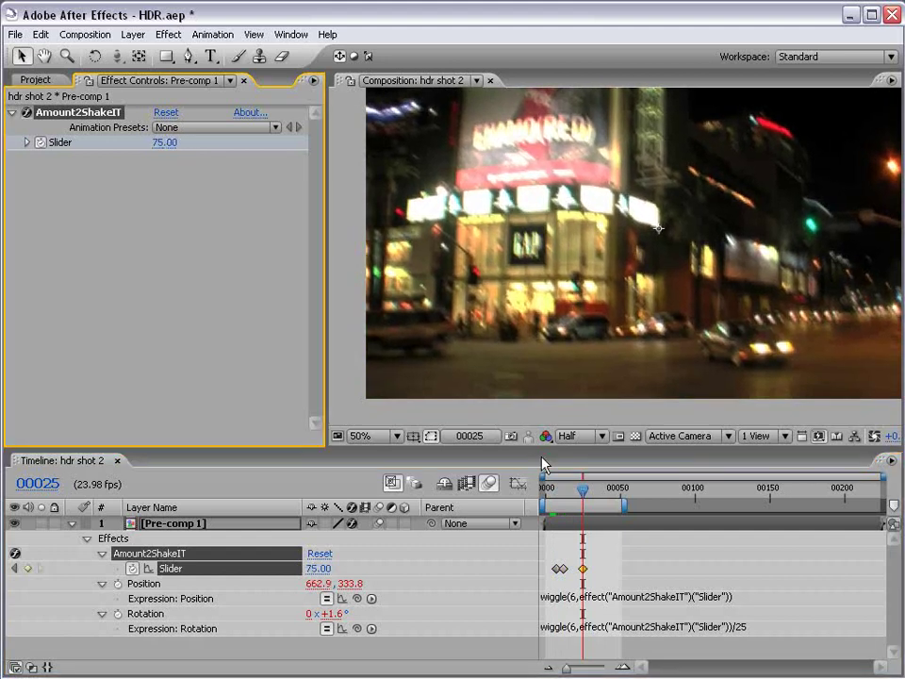
drag(584, 492, 594, 492)
click(165, 142)
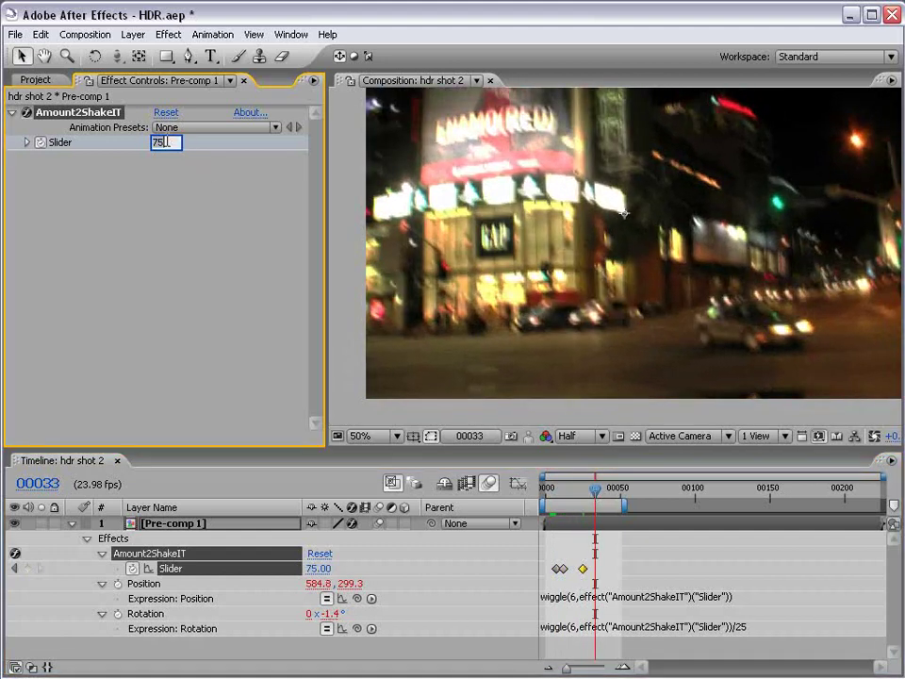
text(0)
key(Return)
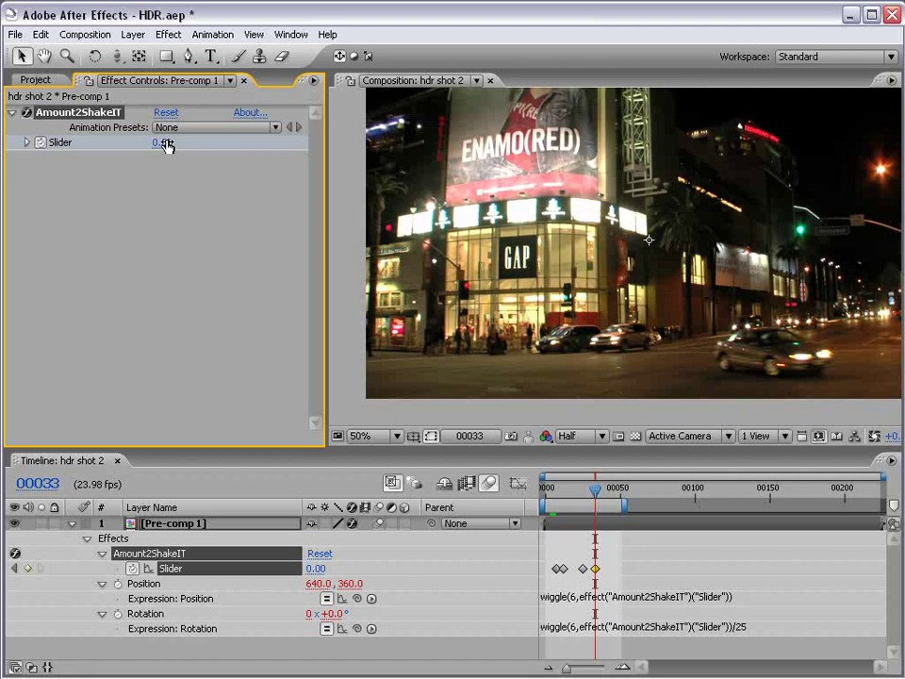
- Preview the shake, extend the work area and retime the four Slider keyframes
key(space)
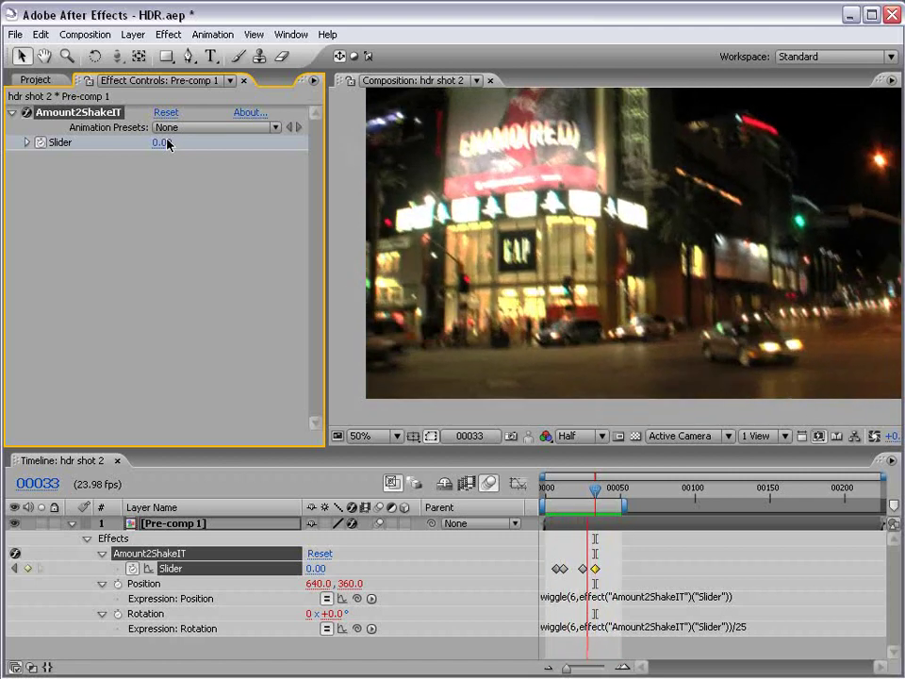
key(space)
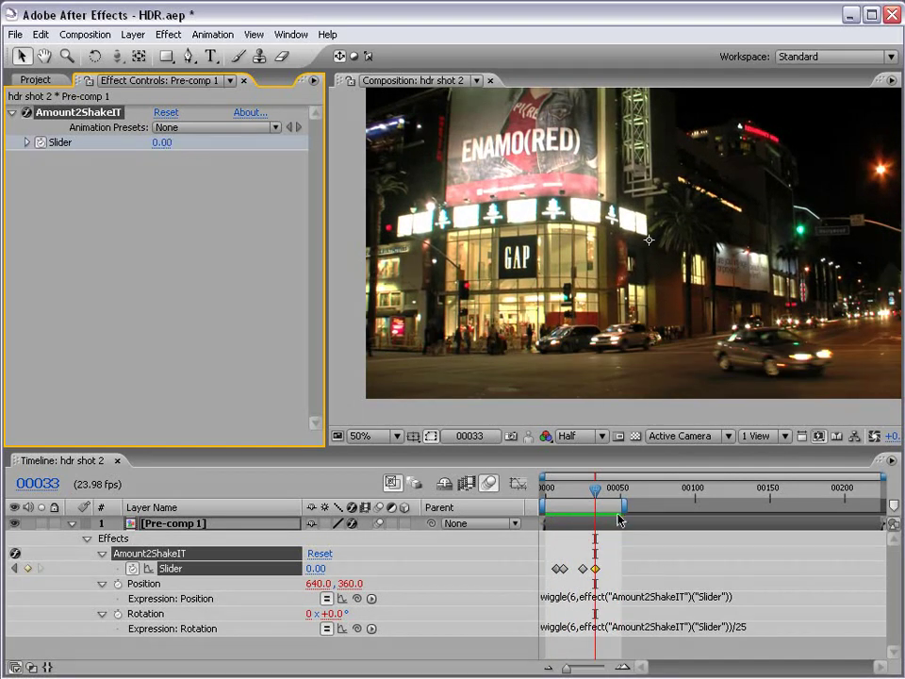
drag(629, 504, 705, 504)
mouse_move(638, 575)
mouse_down()
mouse_move(550, 560)
mouse_move(606, 571)
mouse_move(632, 565)
mouse_move(623, 572)
mouse_up()
drag(564, 568, 580, 569)
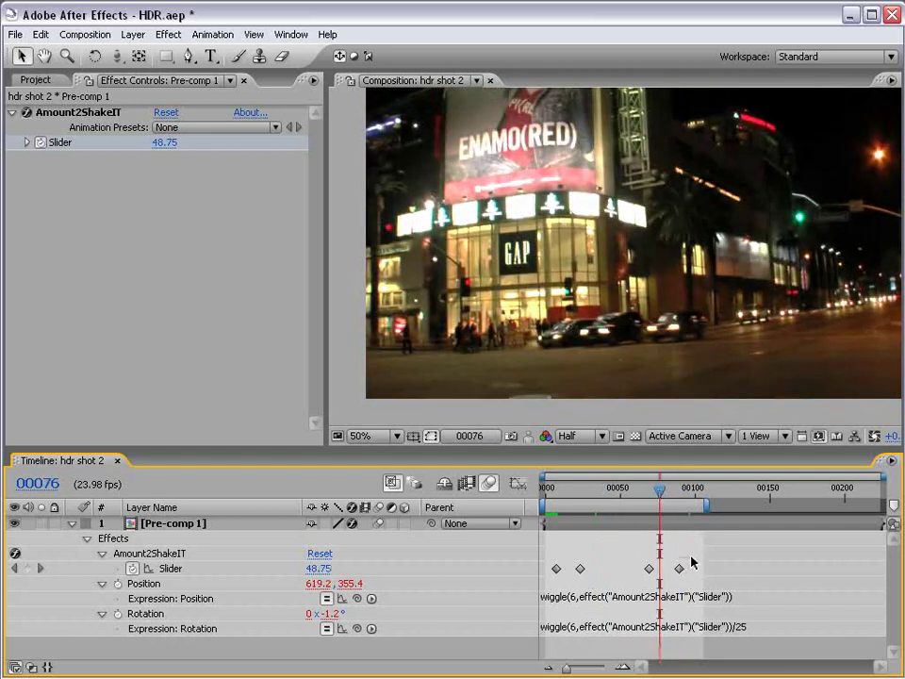
drag(693, 562, 620, 571)
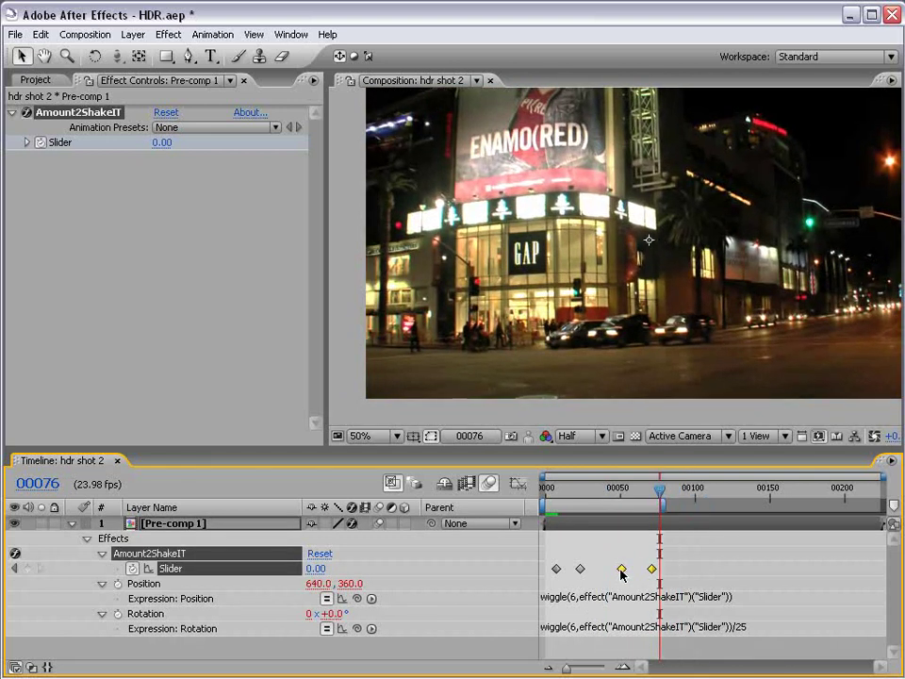
- Show the Project panel and lower the project color depth to 8 bpc
click(606, 488)
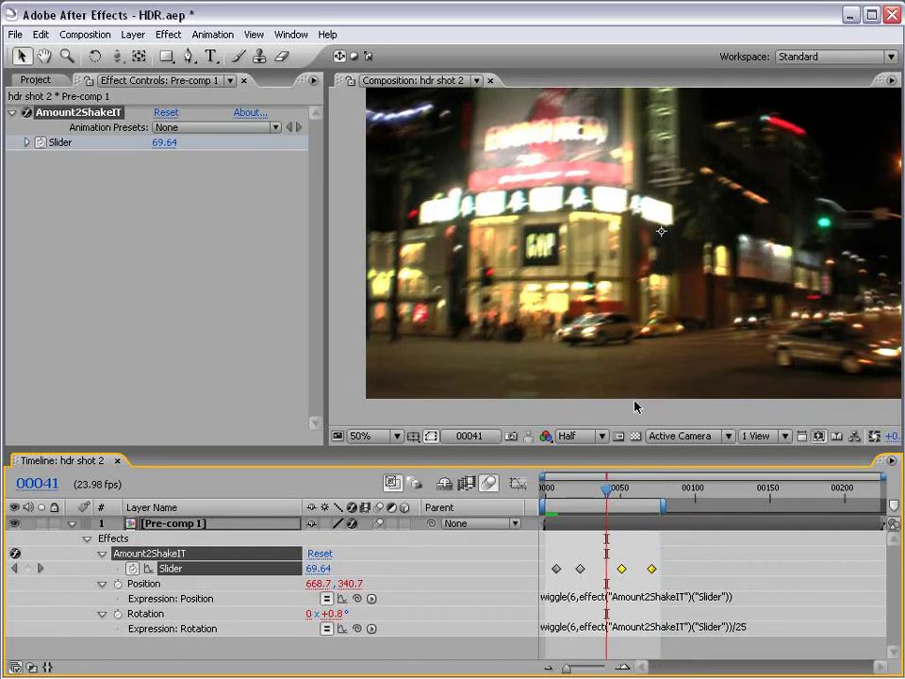
click(38, 80)
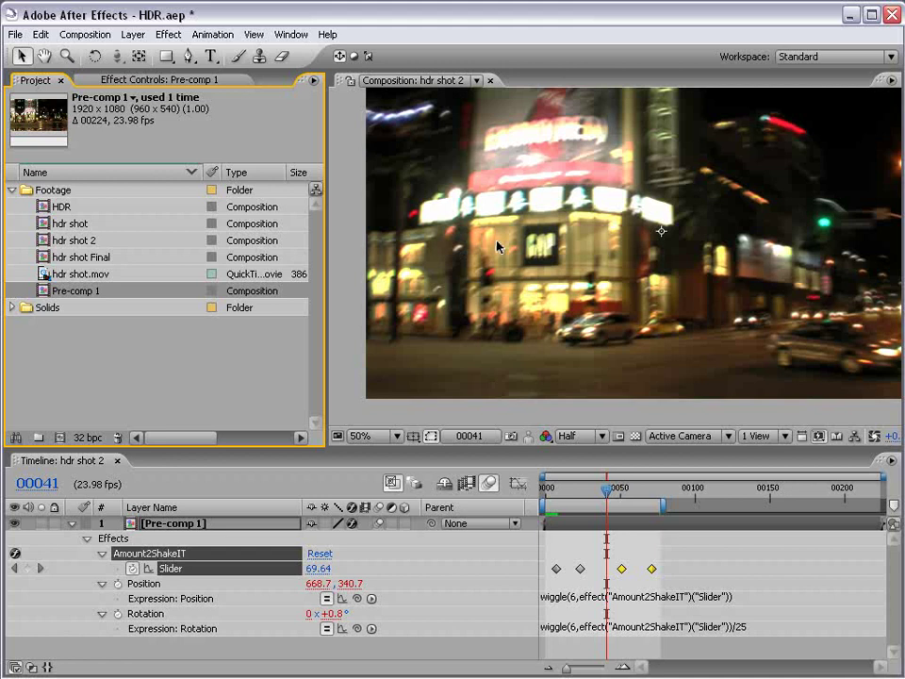
click(53, 358)
alt+click(87, 438)
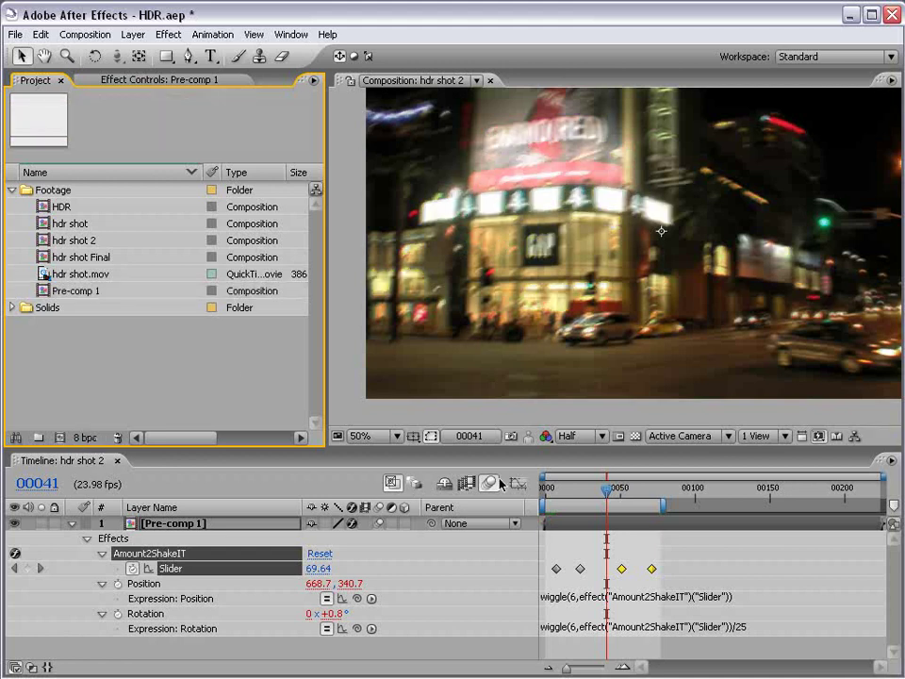
- Preview the ramped shake, restore 32 bpc and pan the comp view slightly
drag(608, 490, 571, 494)
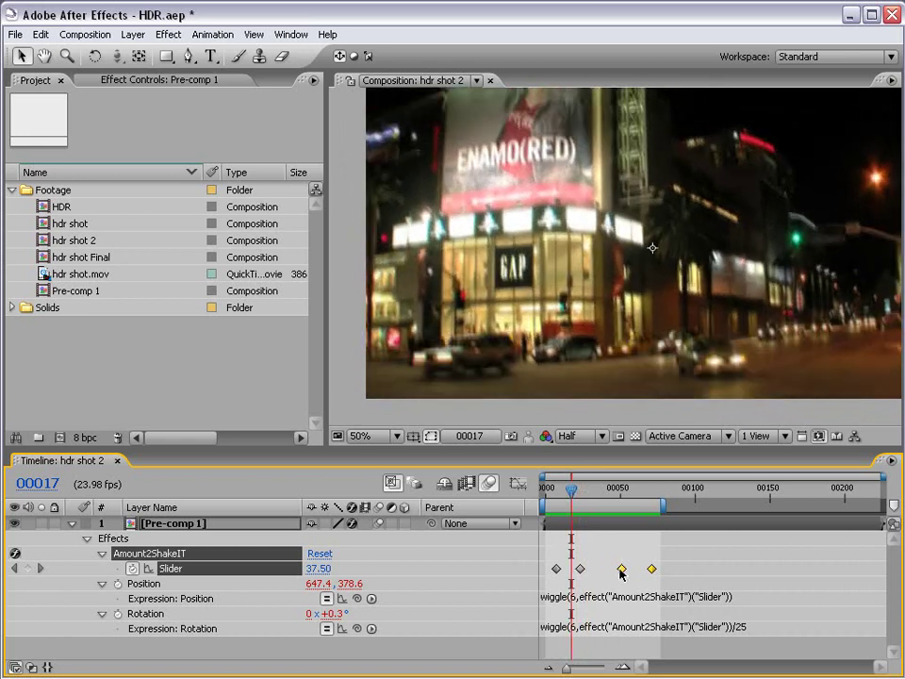
key(space)
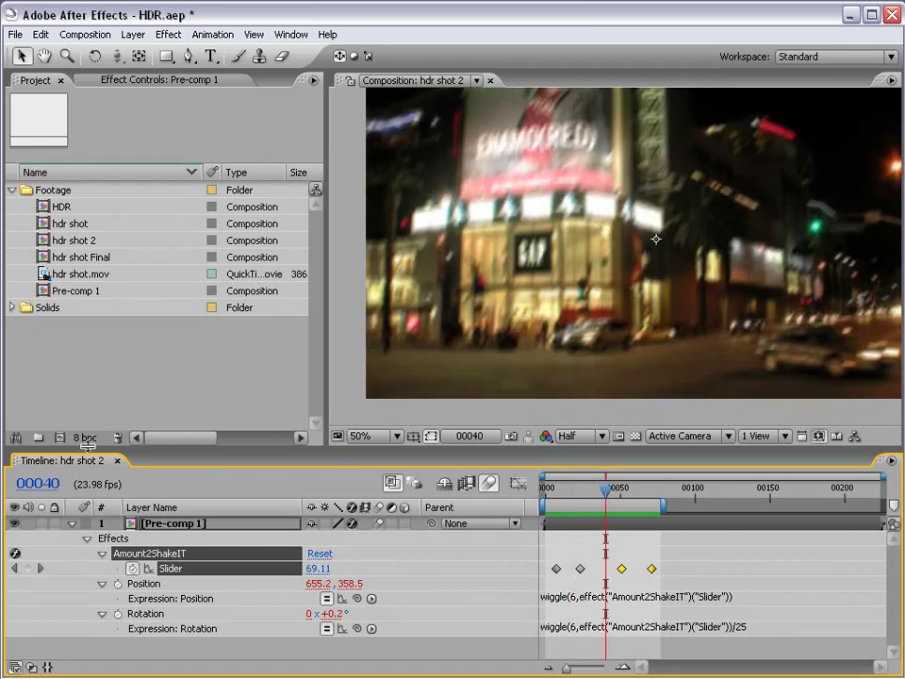
alt+click(86, 437)
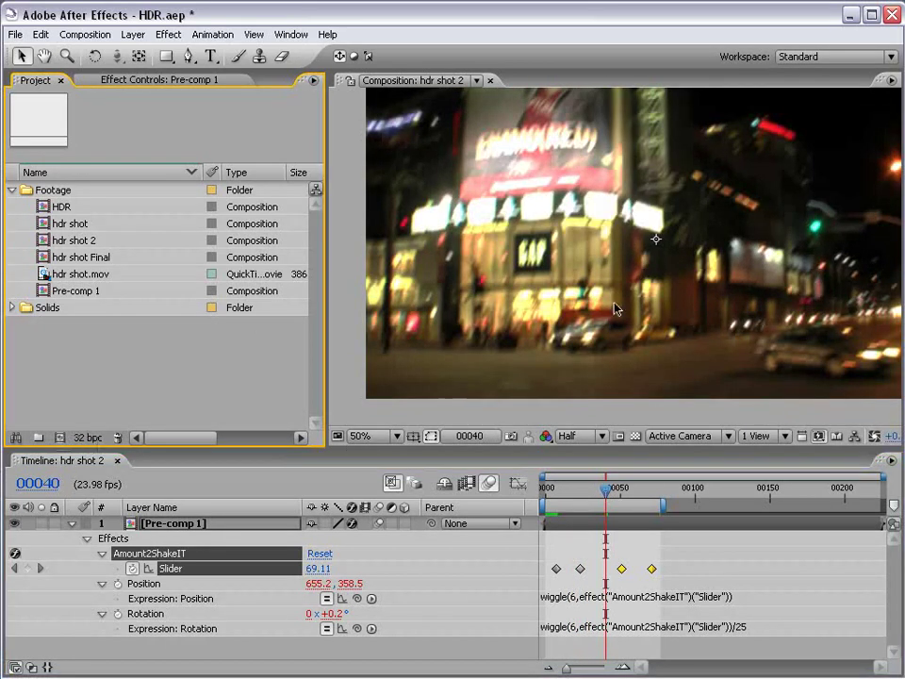
drag(720, 245, 691, 263)
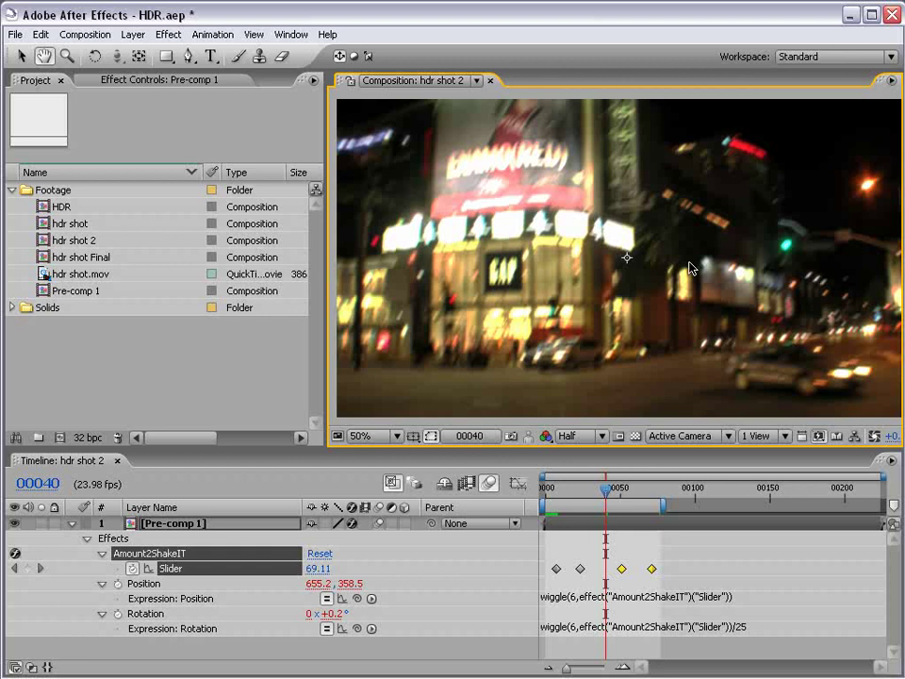
key(v)
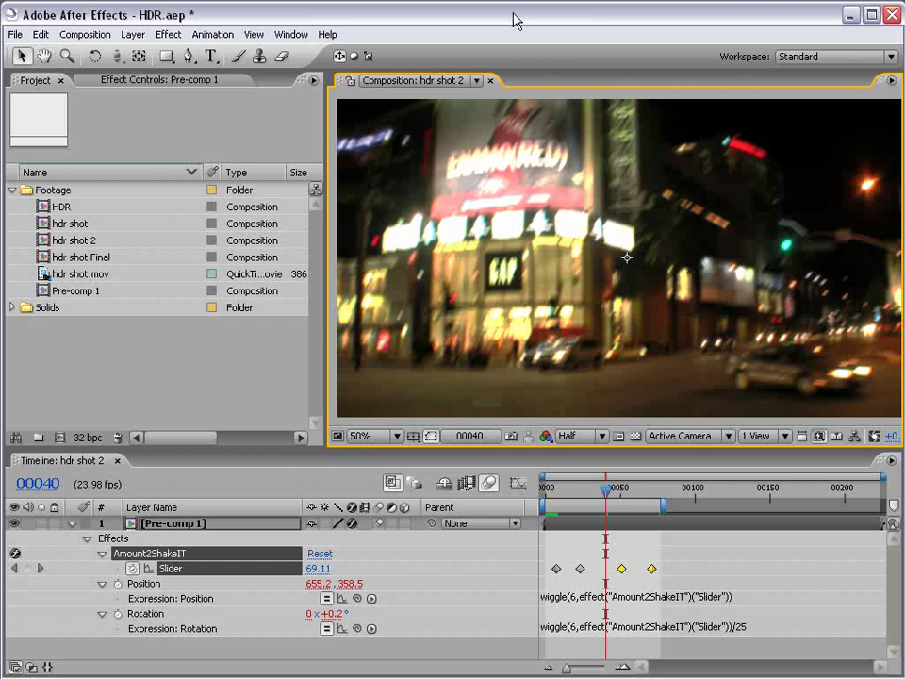